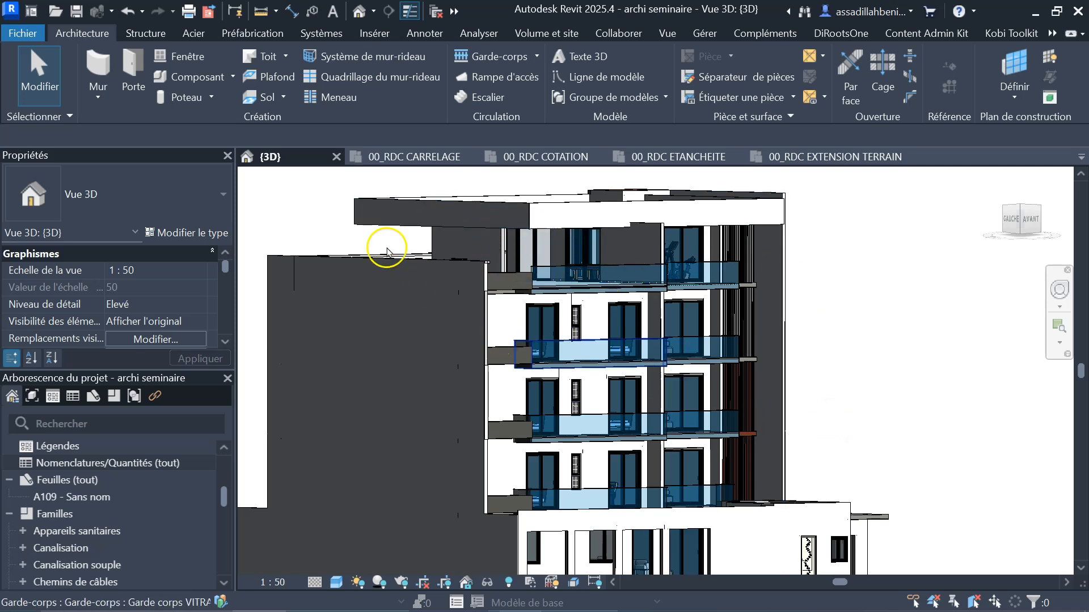
Review the ground-floor plans 00_RDC CARRELAGE, 00_RDC COTATION, 00_RDC ETANCHEITE and 00_RDC EXTENSION TERRAIN one after another
{"action": "left_click", "coordinate": [422, 154]}
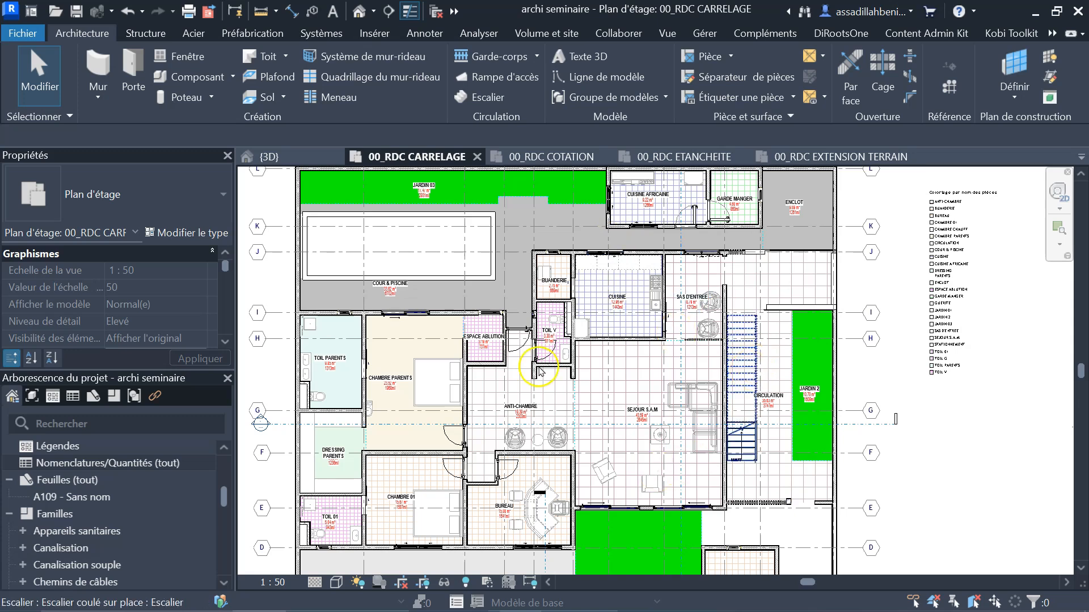
{"action": "left_click", "coordinate": [547, 155]}
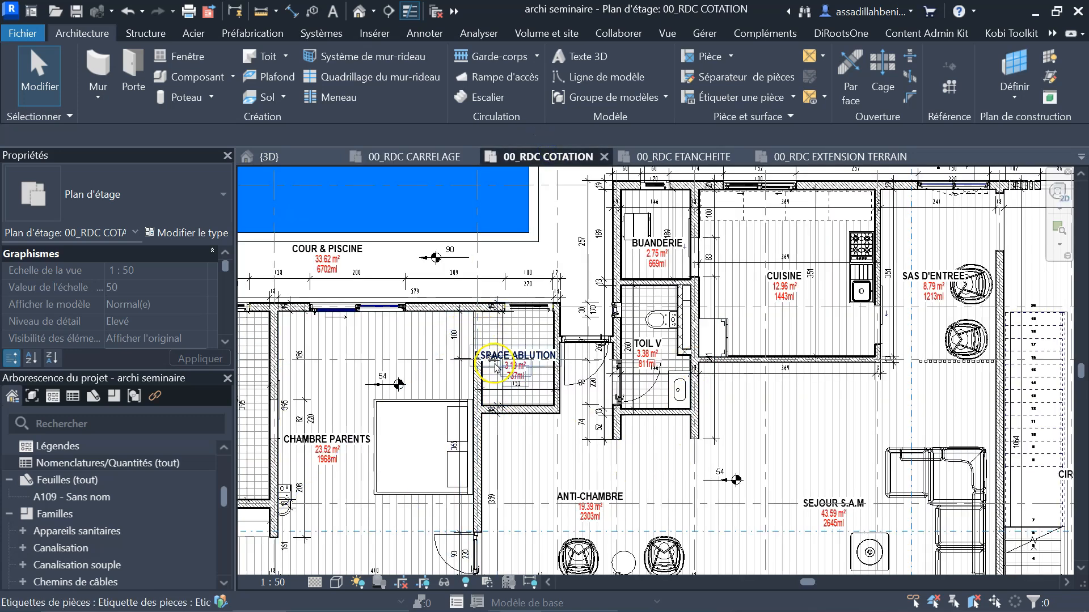
{"action": "scroll", "coordinate": [494, 366], "scroll_direction": "down", "scroll_amount": 3}
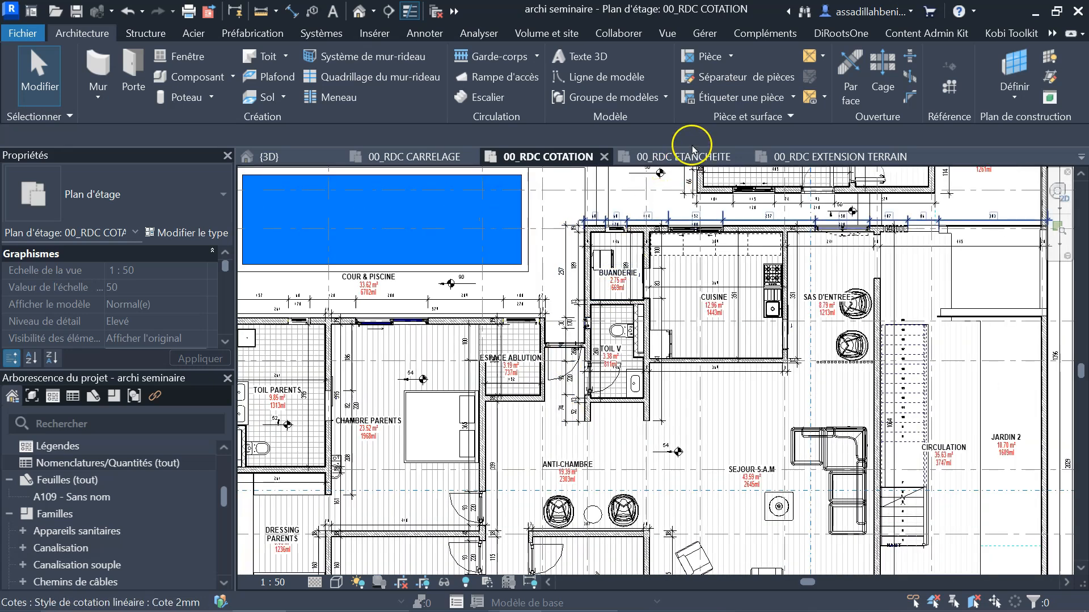
{"action": "left_click", "coordinate": [691, 154]}
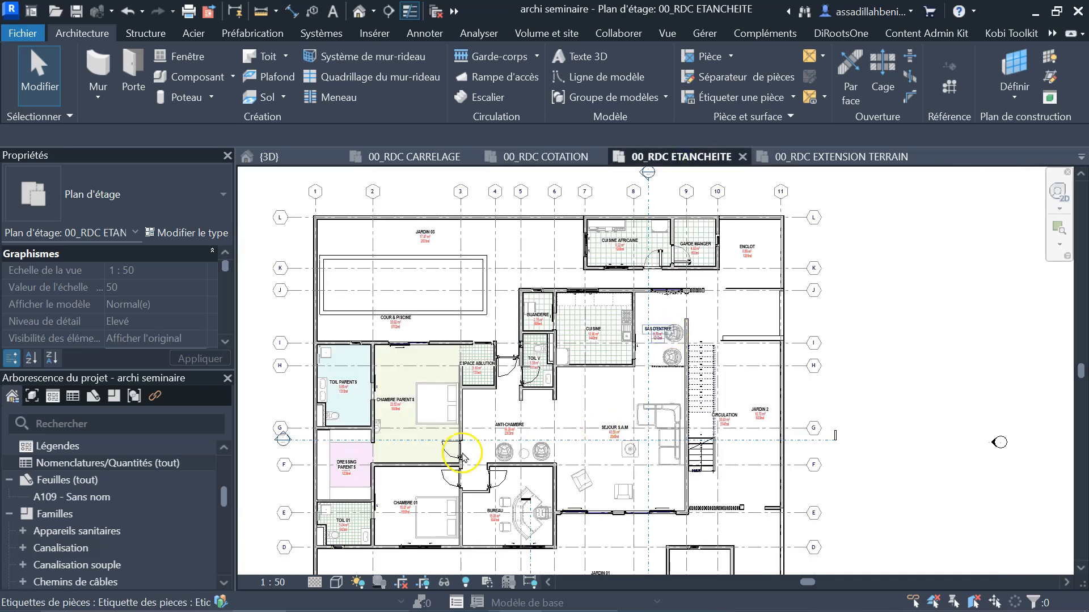
{"action": "scroll", "coordinate": [660, 283], "scroll_direction": "up", "scroll_amount": 2}
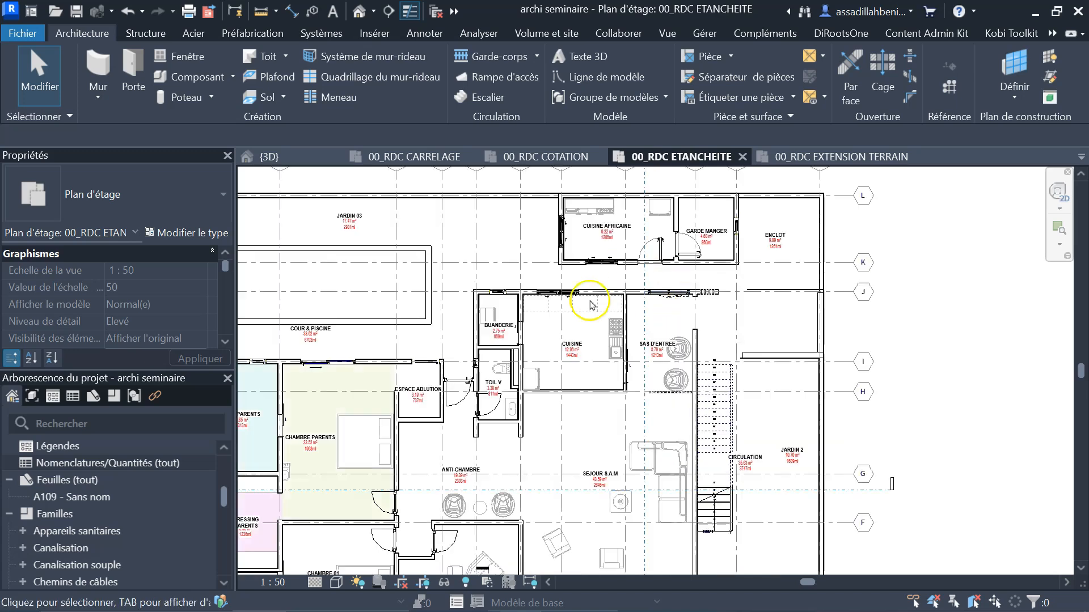
{"action": "left_click", "coordinate": [856, 154]}
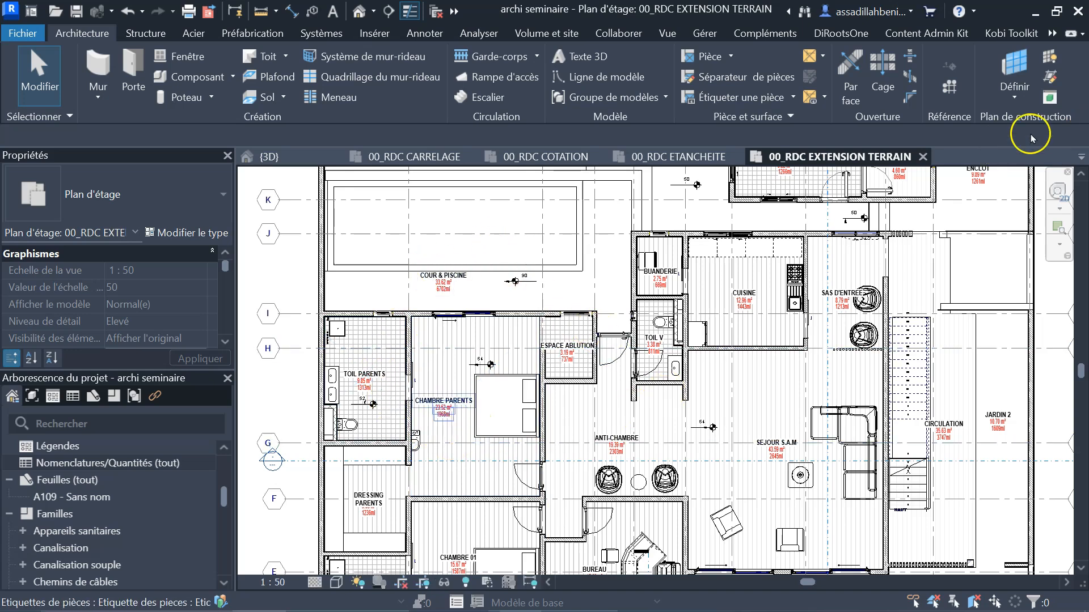
Show the 00_RDC MENUISERIE ALU plan and examine the window tags and dimensions around the kitchen and laundry room
{"action": "left_click", "coordinate": [1080, 157]}
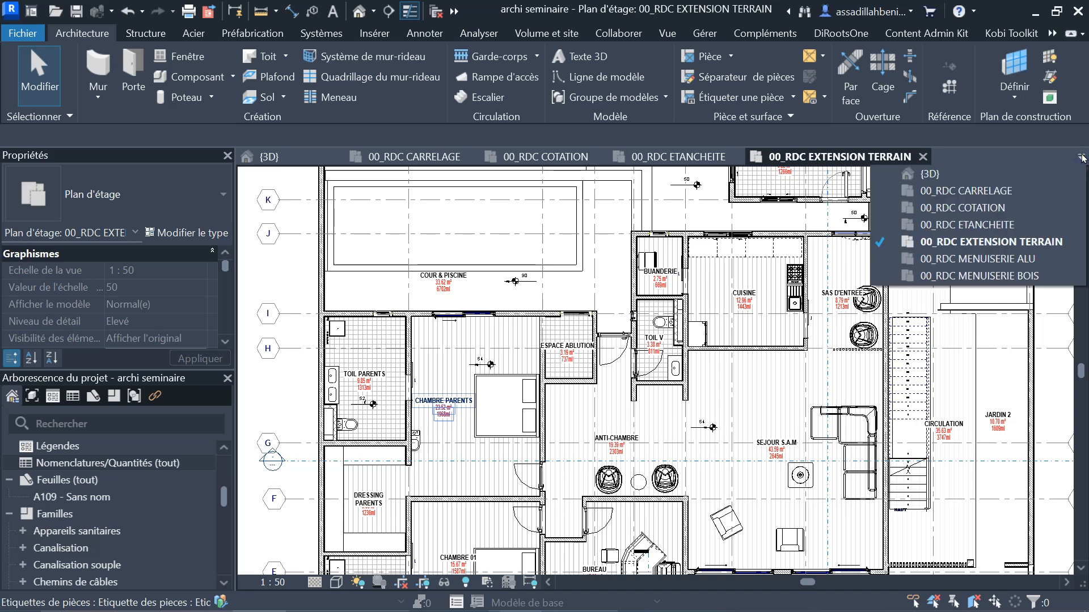
{"action": "left_click", "coordinate": [1014, 258]}
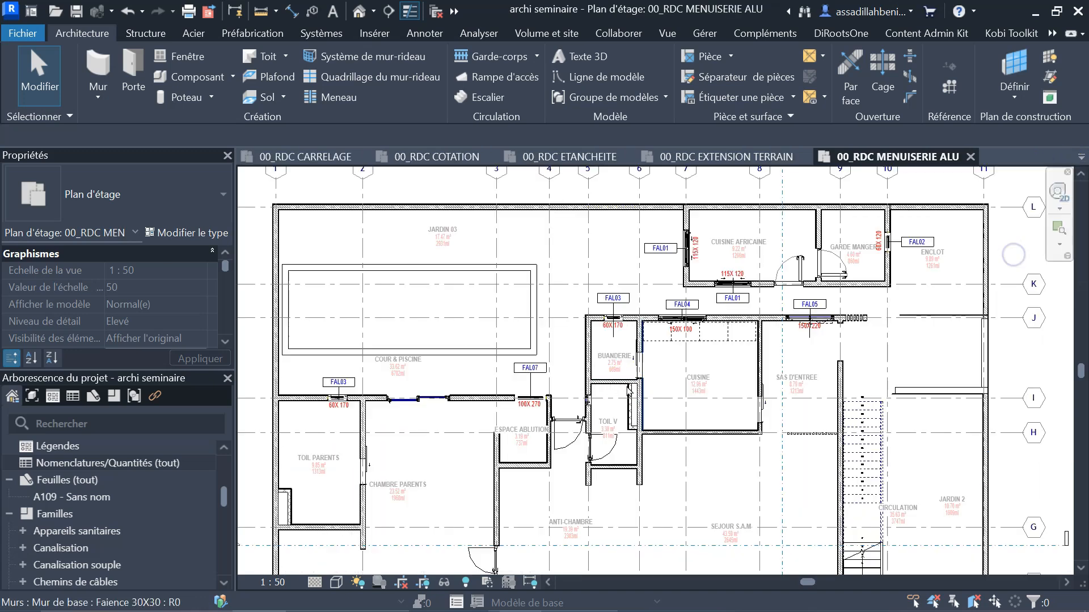
{"action": "left_click", "coordinate": [688, 318]}
{"action": "scroll", "coordinate": [690, 327], "scroll_direction": "up", "scroll_amount": 4}
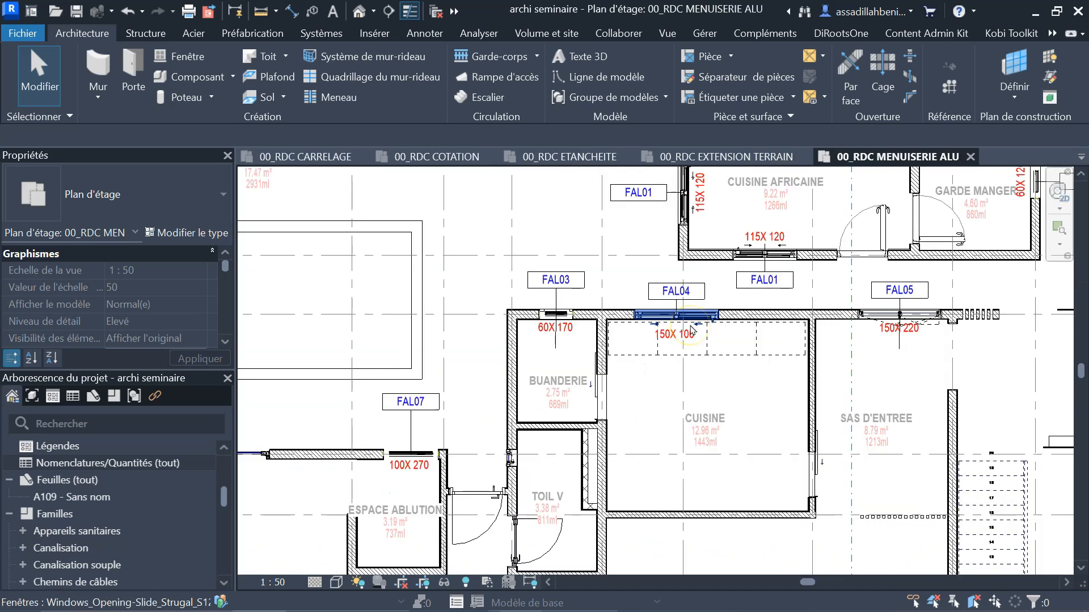
{"action": "scroll", "coordinate": [691, 328], "scroll_direction": "up", "scroll_amount": 2}
{"action": "key", "text": "Escape"}
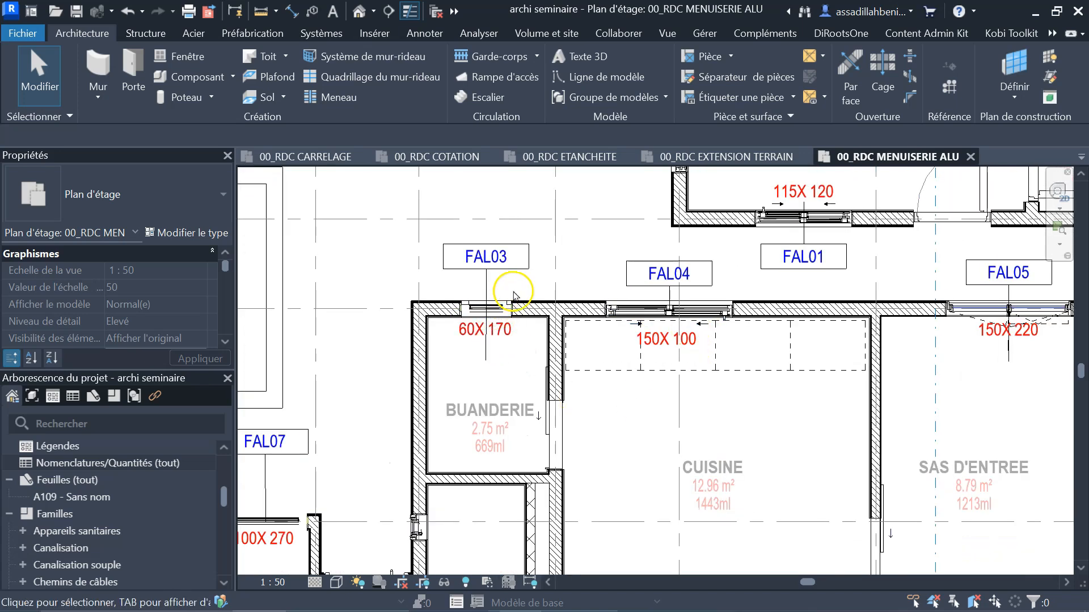
{"action": "scroll", "coordinate": [494, 292], "scroll_direction": "up", "scroll_amount": 1}
{"action": "scroll", "coordinate": [533, 289], "scroll_direction": "up", "scroll_amount": 1}
{"action": "scroll", "coordinate": [539, 290], "scroll_direction": "down", "scroll_amount": 3}
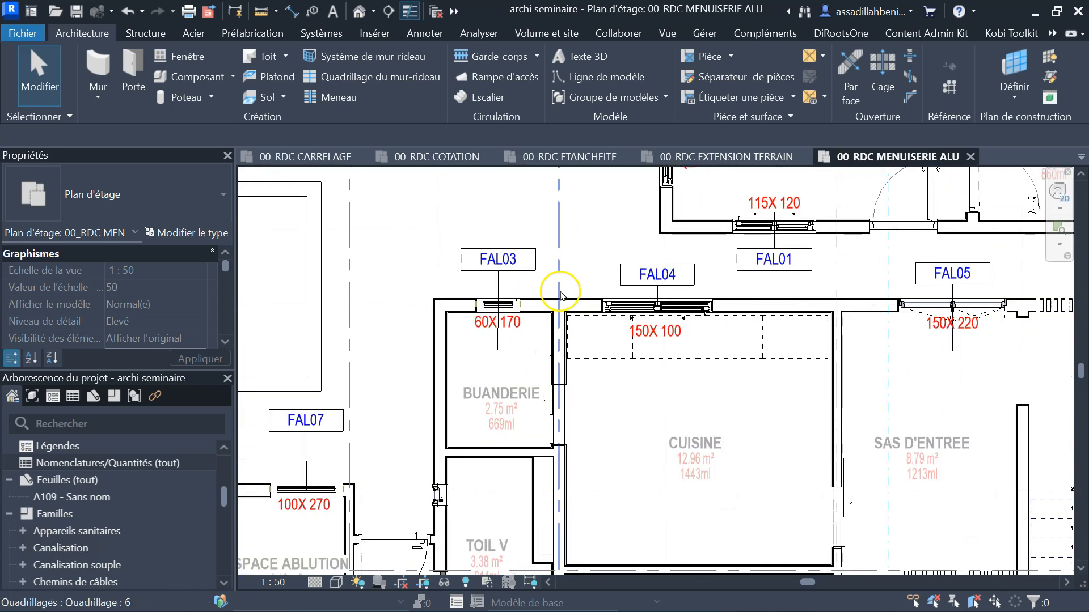
{"action": "scroll", "coordinate": [561, 391], "scroll_direction": "up", "scroll_amount": 2}
{"action": "scroll", "coordinate": [572, 357], "scroll_direction": "down", "scroll_amount": 3}
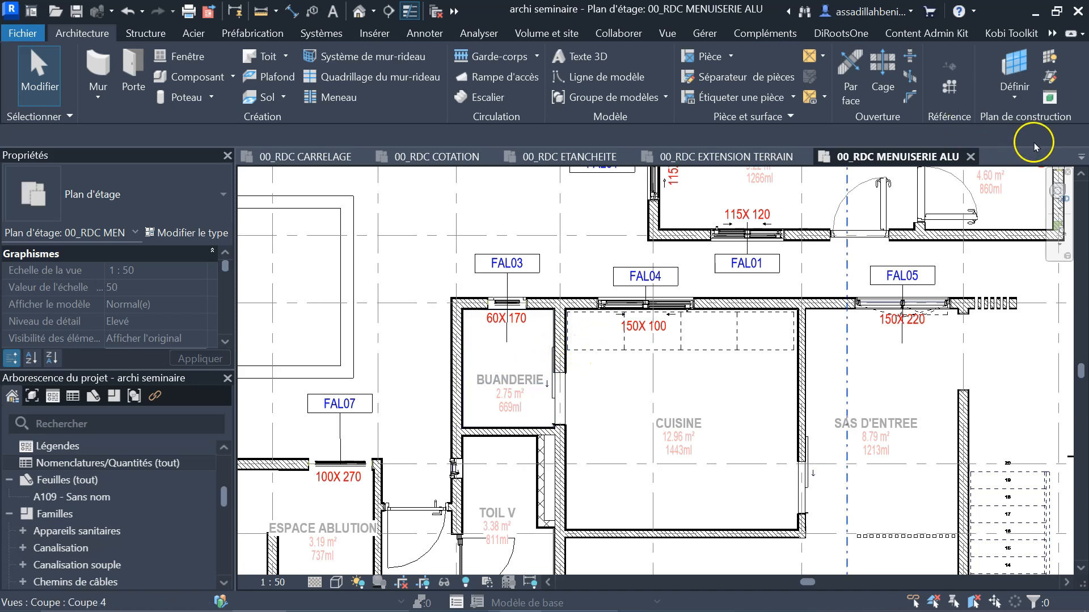
Show the 00_RDC MENUISERIE BOIS plan and examine the door tags around the bedrooms and office
{"action": "left_click", "coordinate": [1082, 156]}
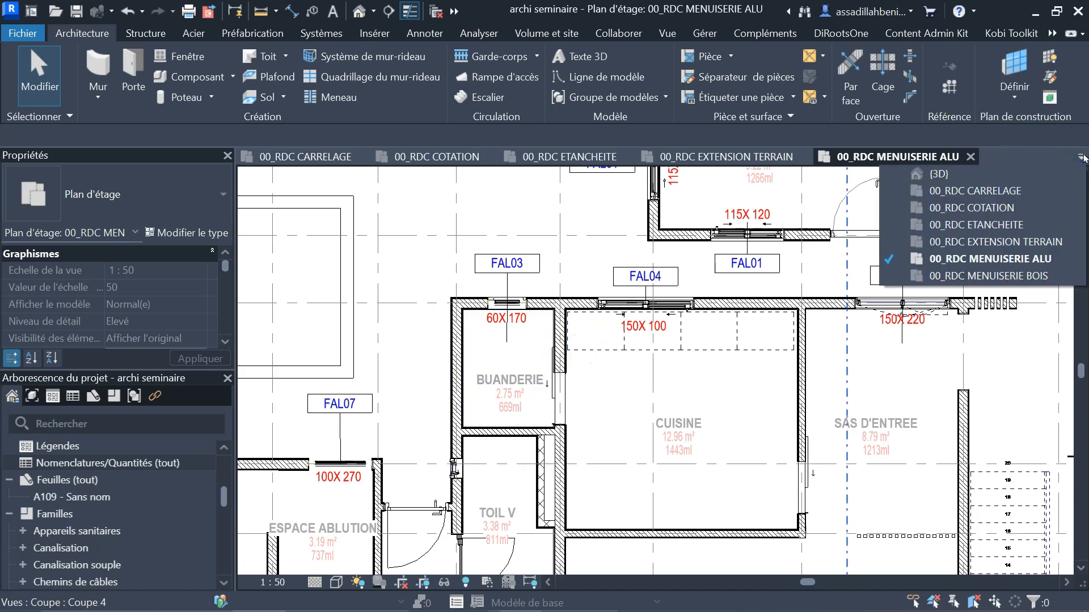
{"action": "left_click", "coordinate": [998, 276]}
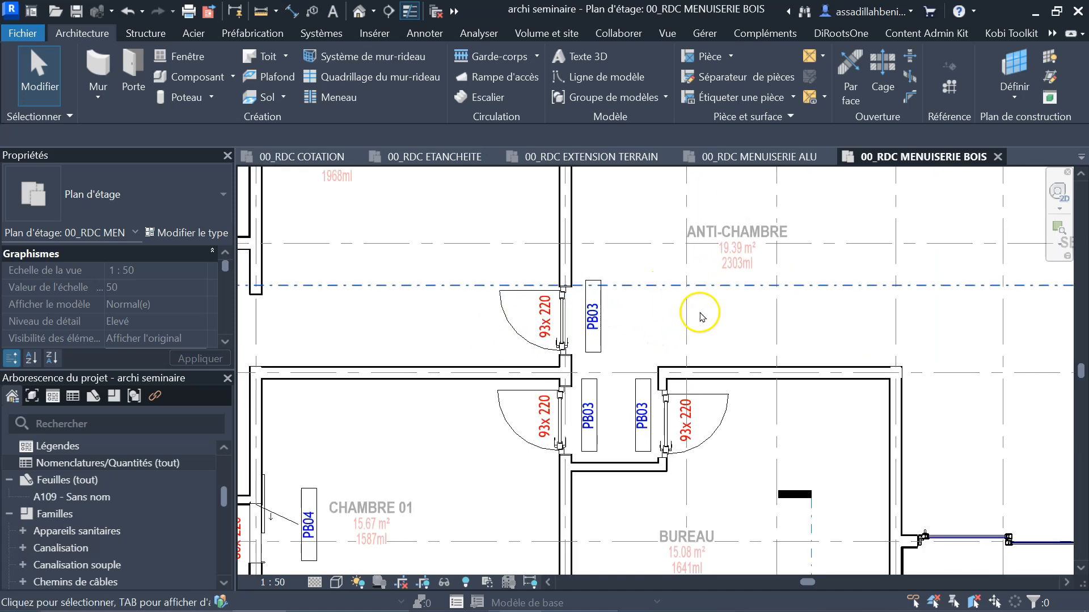
{"action": "scroll", "coordinate": [700, 317], "scroll_direction": "down", "scroll_amount": 5}
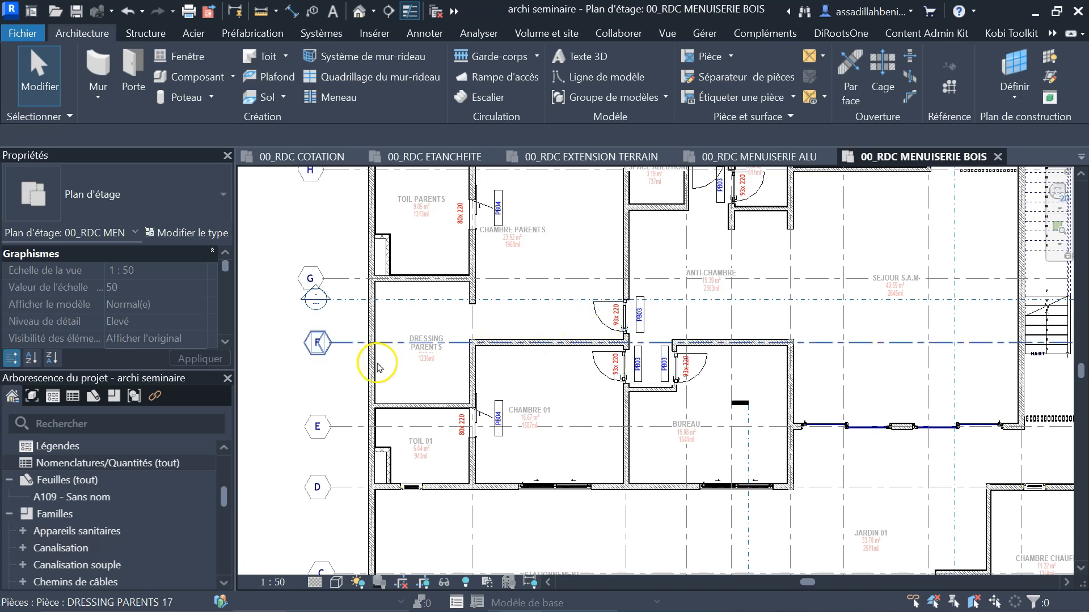
Create a component schedule for the Murs category, named Nomenclature de mur, with the phase Nouvelle construction
{"action": "left_click", "coordinate": [668, 32]}
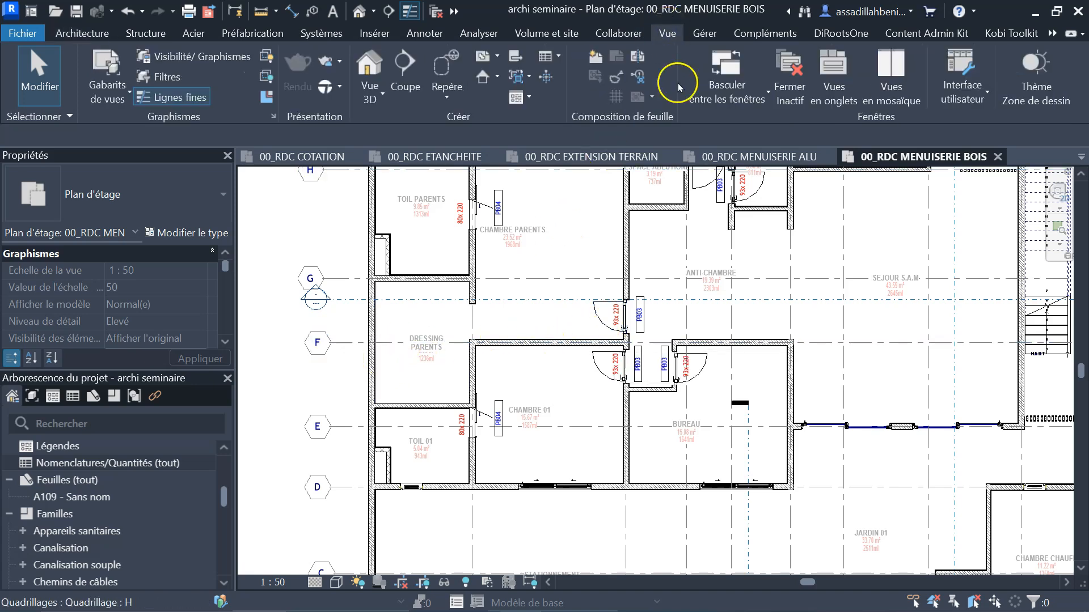
{"action": "left_click", "coordinate": [549, 57]}
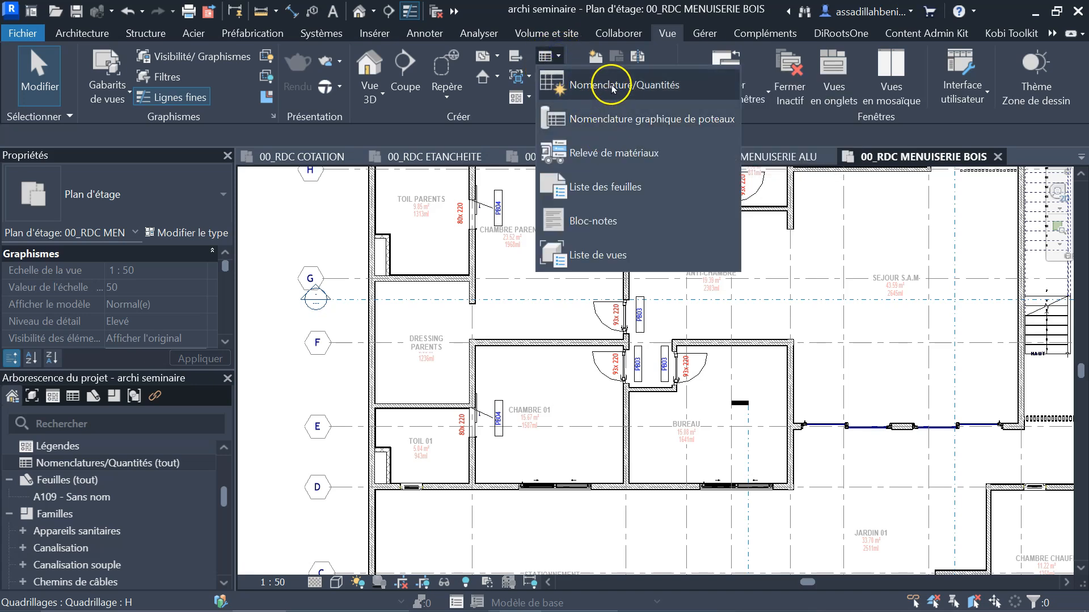
{"action": "left_click", "coordinate": [637, 86]}
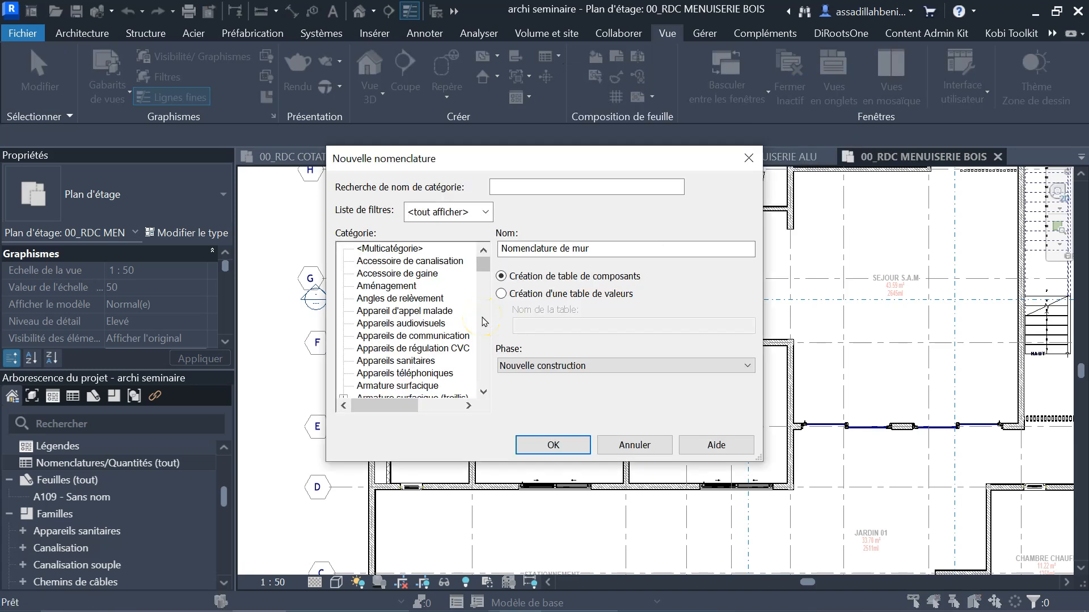
{"action": "scroll", "coordinate": [431, 323], "scroll_direction": "down", "scroll_amount": 8}
{"action": "scroll", "coordinate": [445, 335], "scroll_direction": "down", "scroll_amount": 9}
{"action": "scroll", "coordinate": [444, 339], "scroll_direction": "down", "scroll_amount": 6}
{"action": "scroll", "coordinate": [444, 340], "scroll_direction": "down", "scroll_amount": 3}
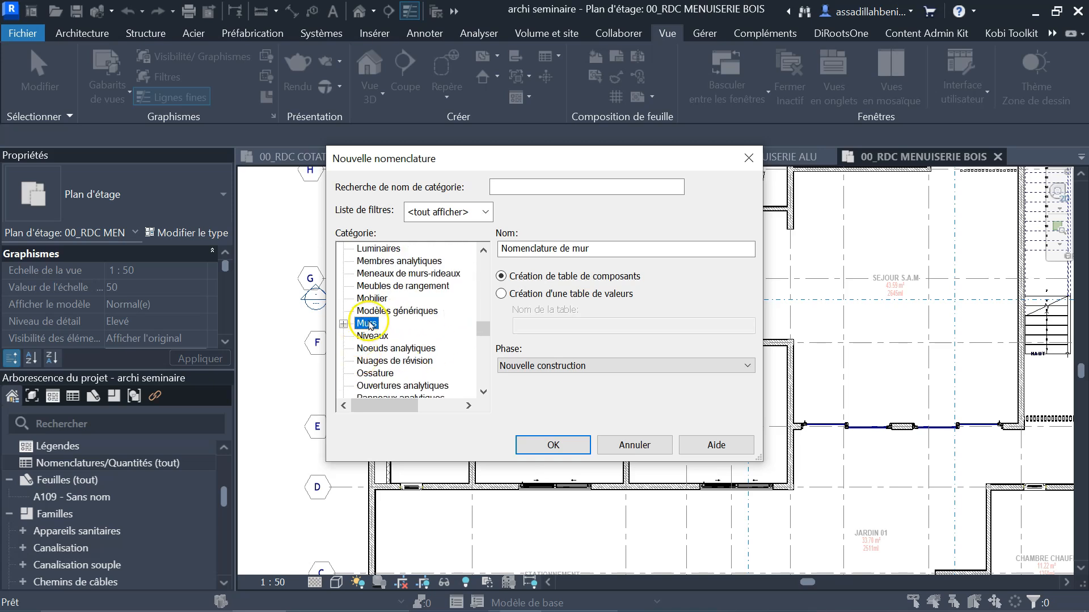
{"action": "left_click", "coordinate": [553, 444]}
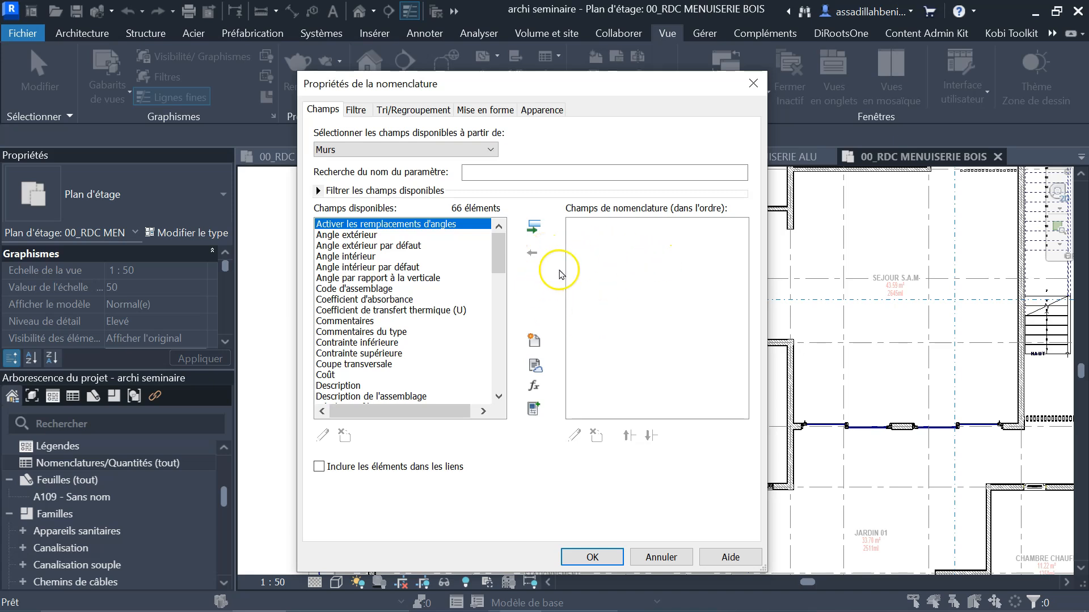
Add the Type field to the wall schedule's fields
{"action": "left_click_drag", "start_coordinate": [498, 259], "coordinate": [498, 307]}
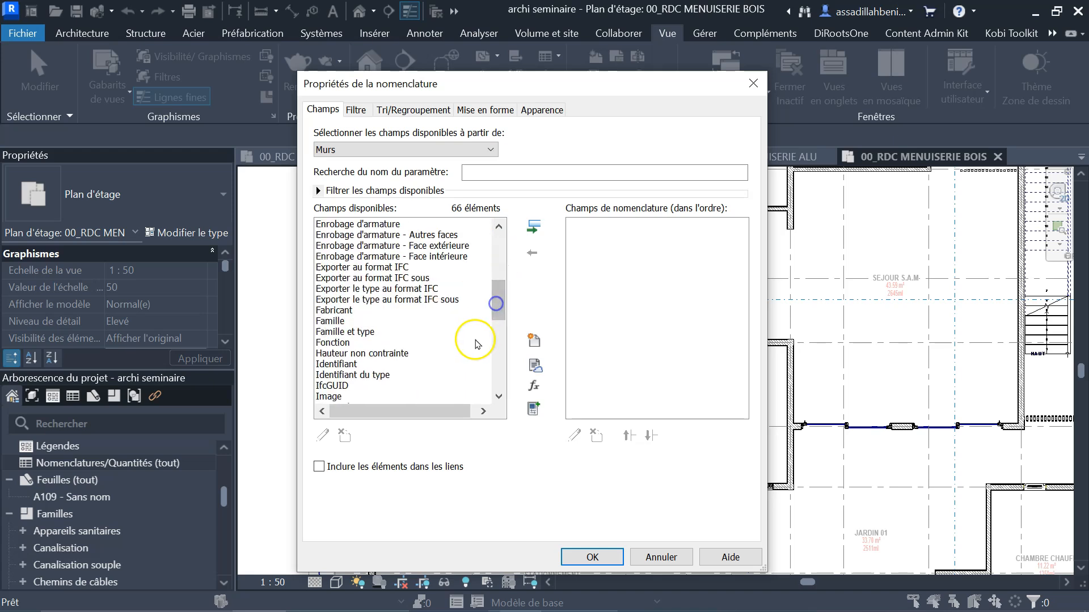
{"action": "scroll", "coordinate": [471, 338], "scroll_direction": "down", "scroll_amount": 1}
{"action": "scroll", "coordinate": [412, 310], "scroll_direction": "down", "scroll_amount": 1}
{"action": "scroll", "coordinate": [412, 310], "scroll_direction": "down", "scroll_amount": 1}
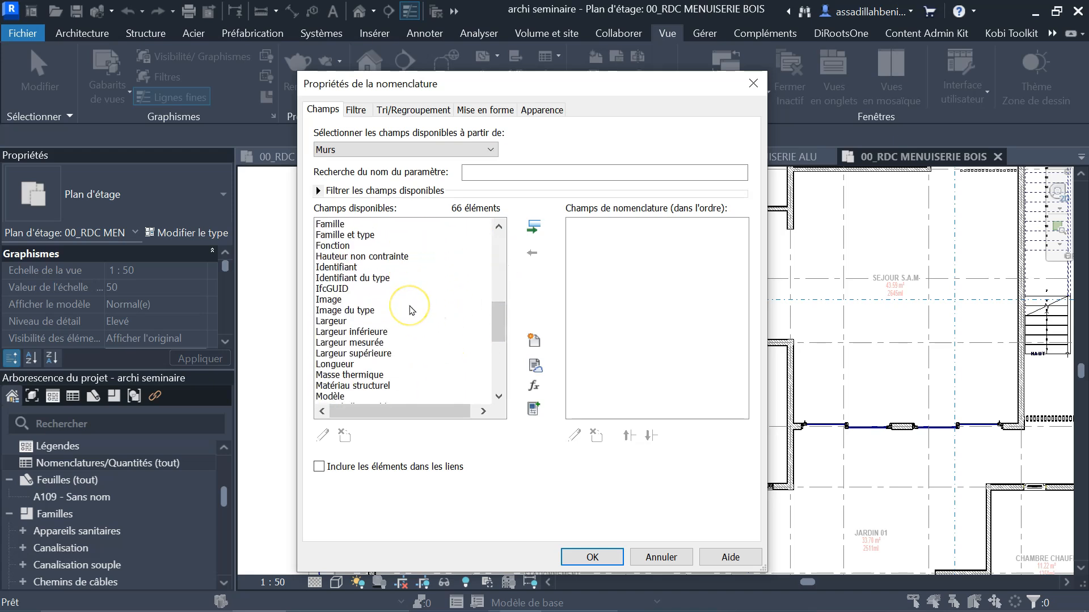
{"action": "scroll", "coordinate": [412, 309], "scroll_direction": "down", "scroll_amount": 1}
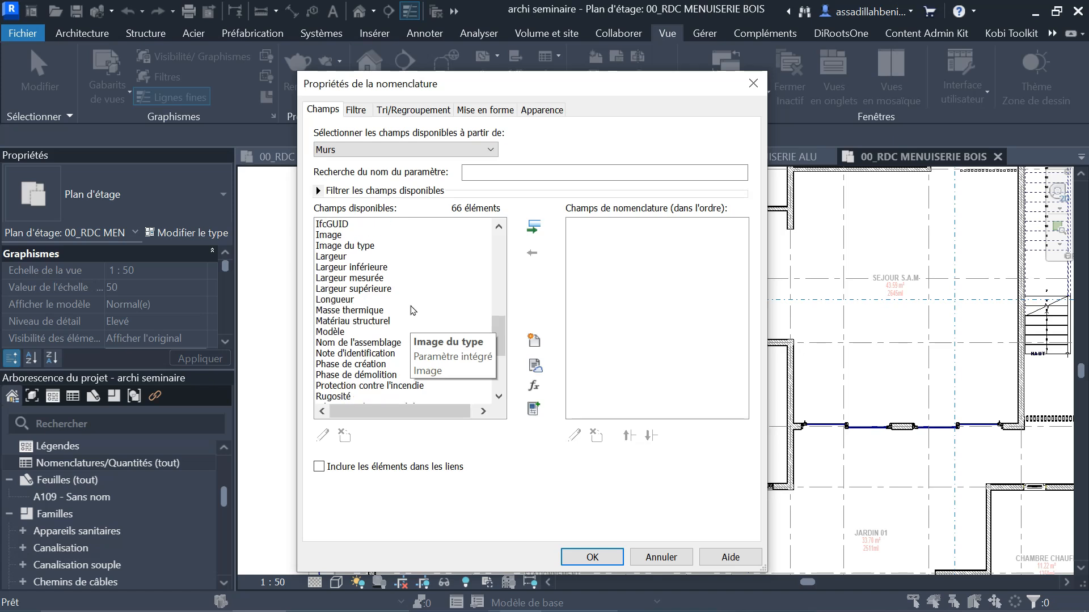
{"action": "scroll", "coordinate": [413, 311], "scroll_direction": "down", "scroll_amount": 5}
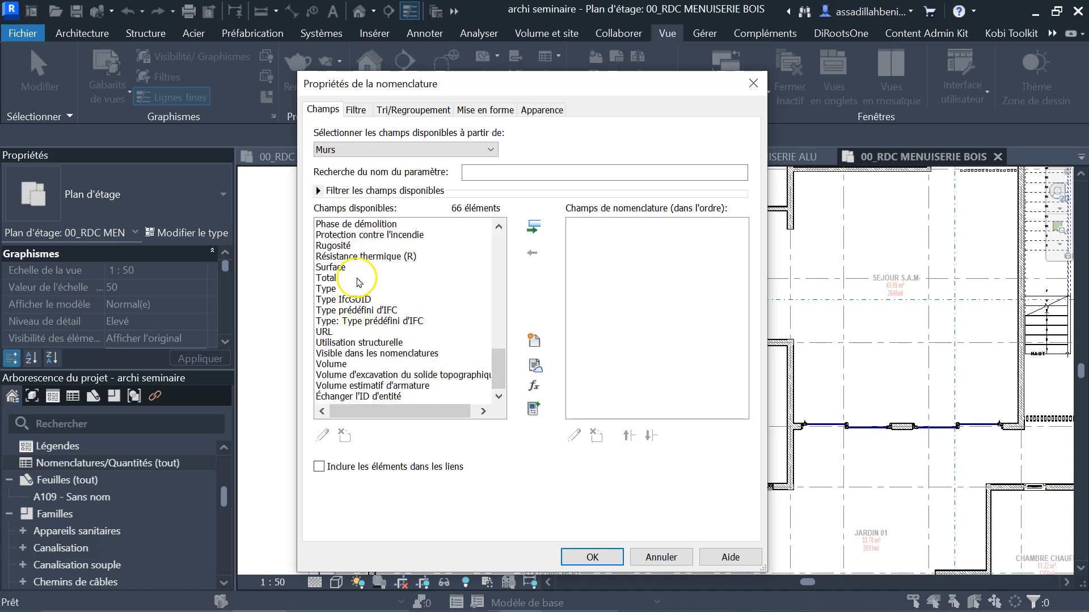
{"action": "left_click", "coordinate": [326, 290]}
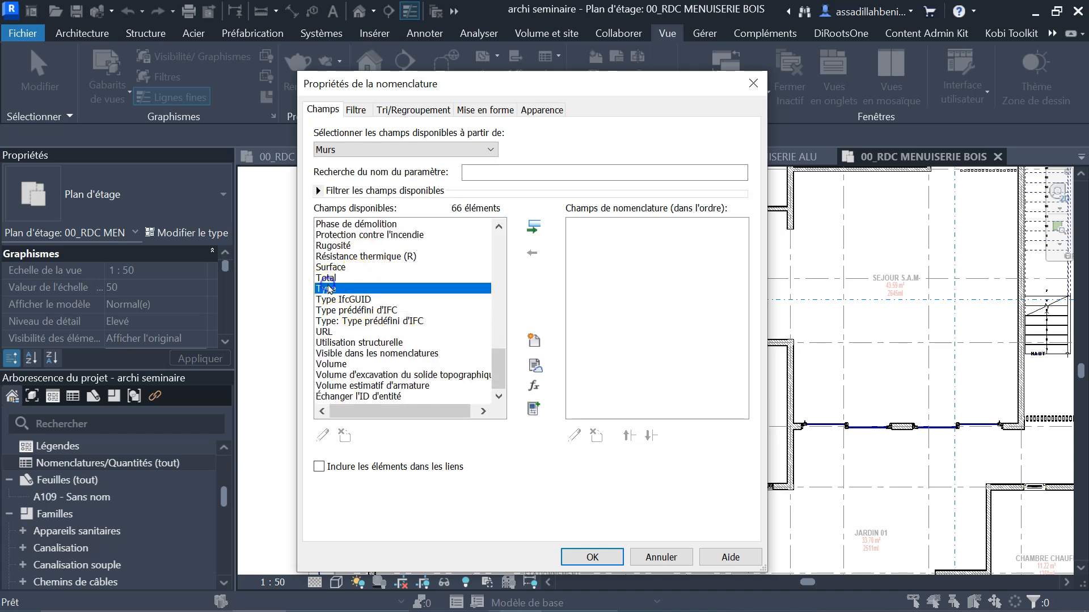
{"action": "left_click", "coordinate": [533, 225]}
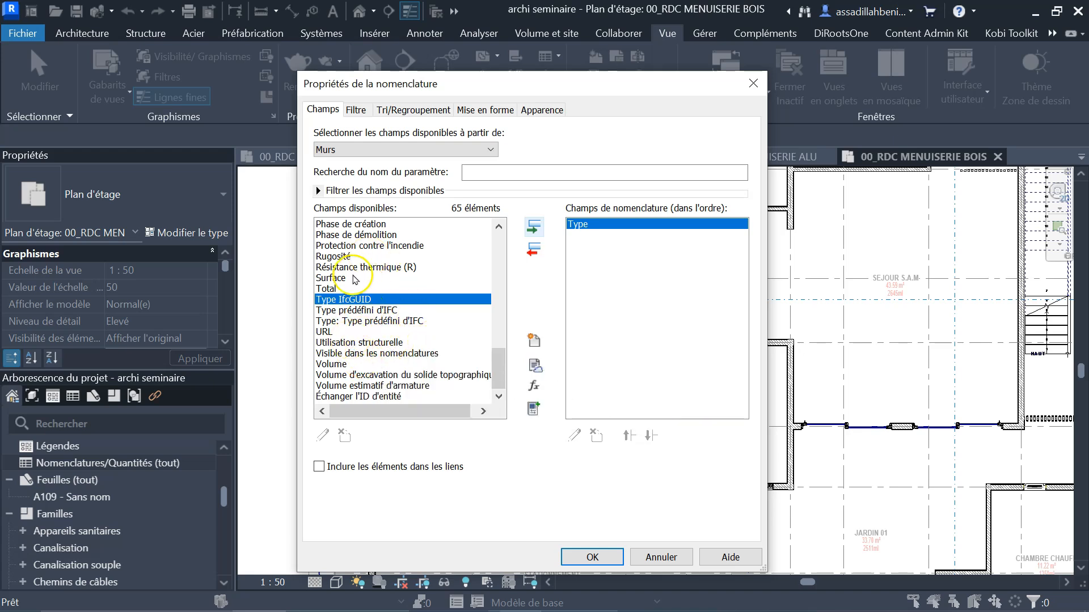
Add the Surface and Volume fields after Type and generate the wall schedule
{"action": "left_click", "coordinate": [355, 279]}
{"action": "left_click", "coordinate": [534, 227]}
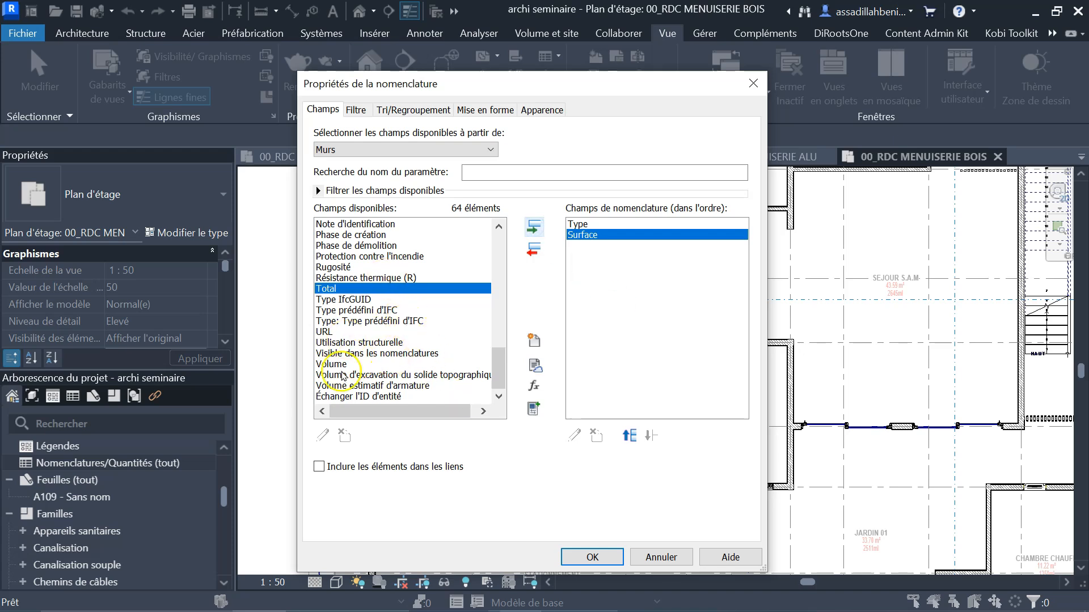
{"action": "left_click", "coordinate": [337, 363]}
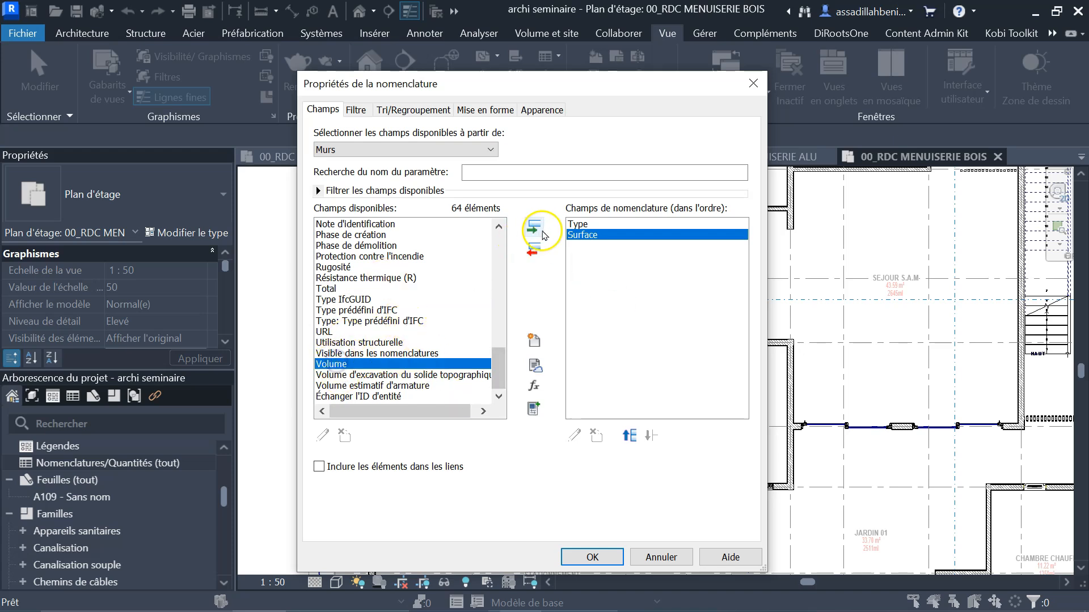
{"action": "left_click", "coordinate": [535, 227]}
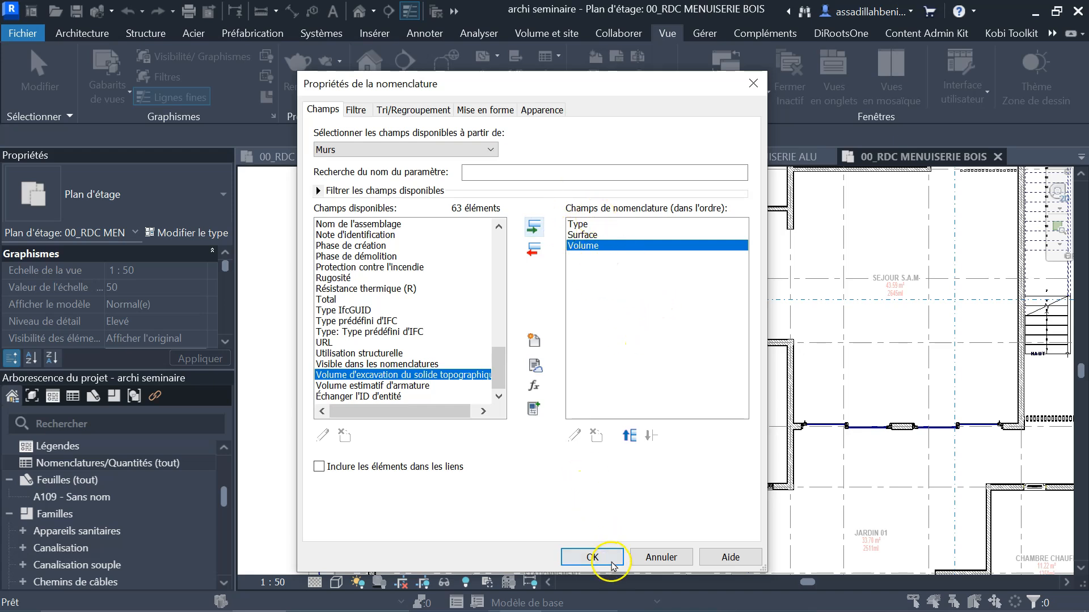
{"action": "left_click", "coordinate": [593, 557]}
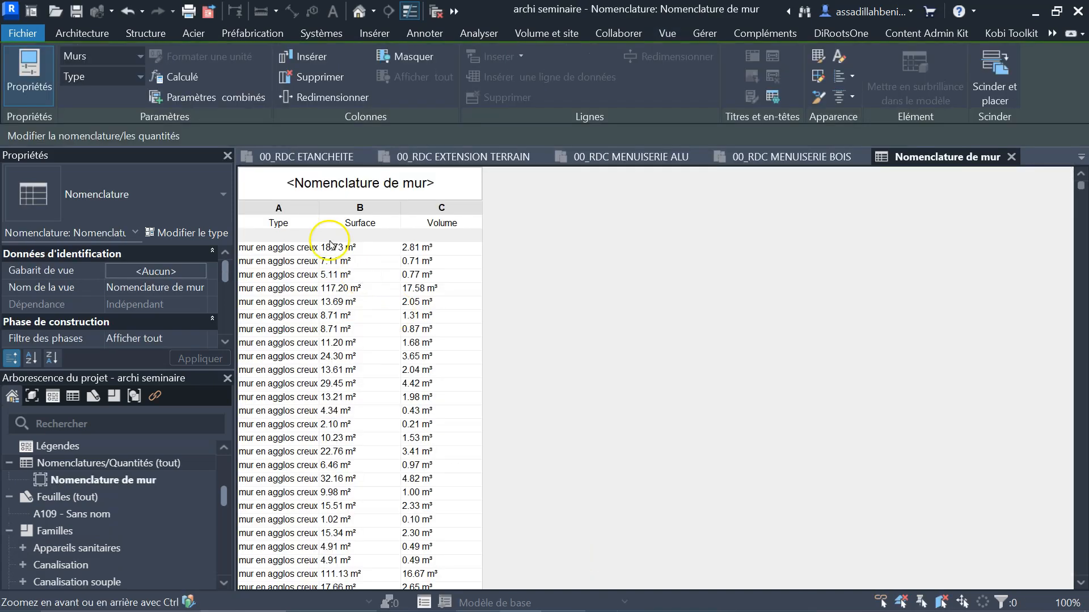
Widen the Type column of the wall schedule to fit the full wall type names, and look through the rows
{"action": "left_click_drag", "start_coordinate": [317, 206], "coordinate": [438, 200]}
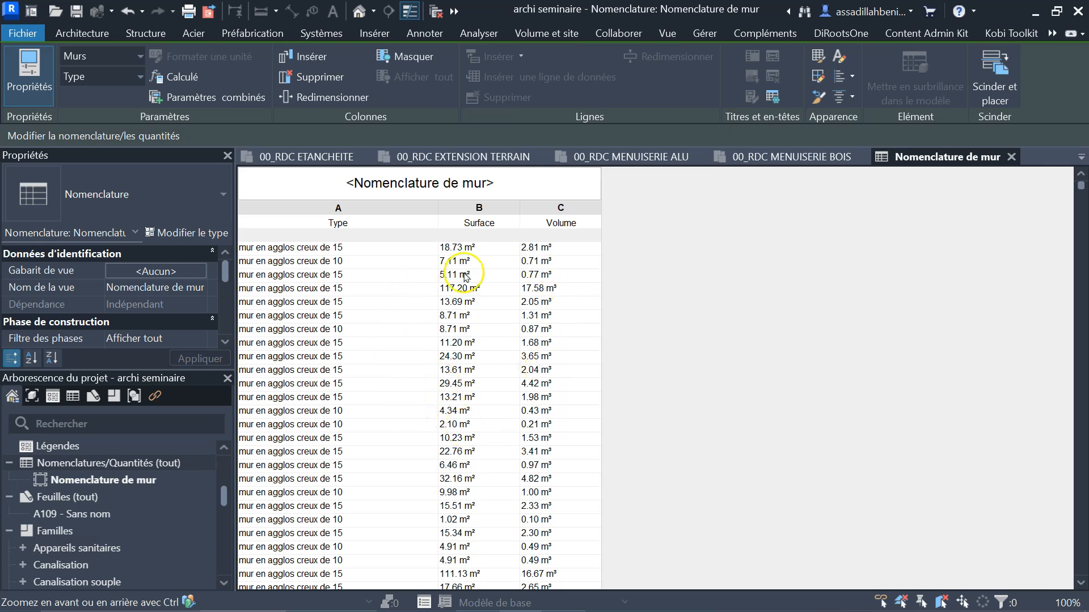
{"action": "scroll", "coordinate": [507, 329], "scroll_direction": "down", "scroll_amount": 2}
{"action": "scroll", "coordinate": [493, 363], "scroll_direction": "up", "scroll_amount": 2}
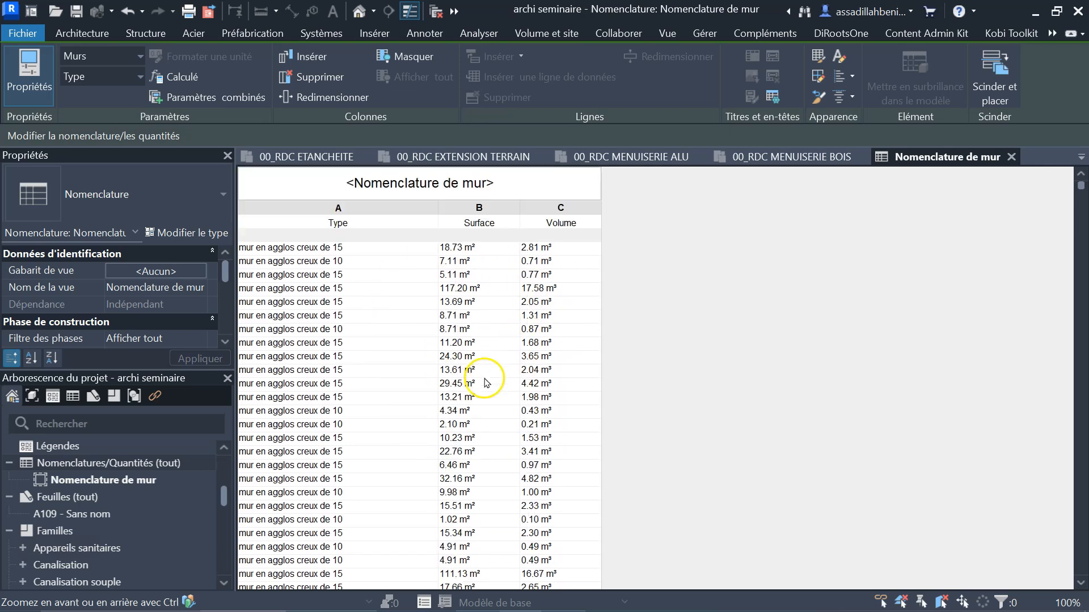
{"action": "scroll", "coordinate": [454, 391], "scroll_direction": "down", "scroll_amount": 5}
{"action": "scroll", "coordinate": [479, 425], "scroll_direction": "up", "scroll_amount": 2}
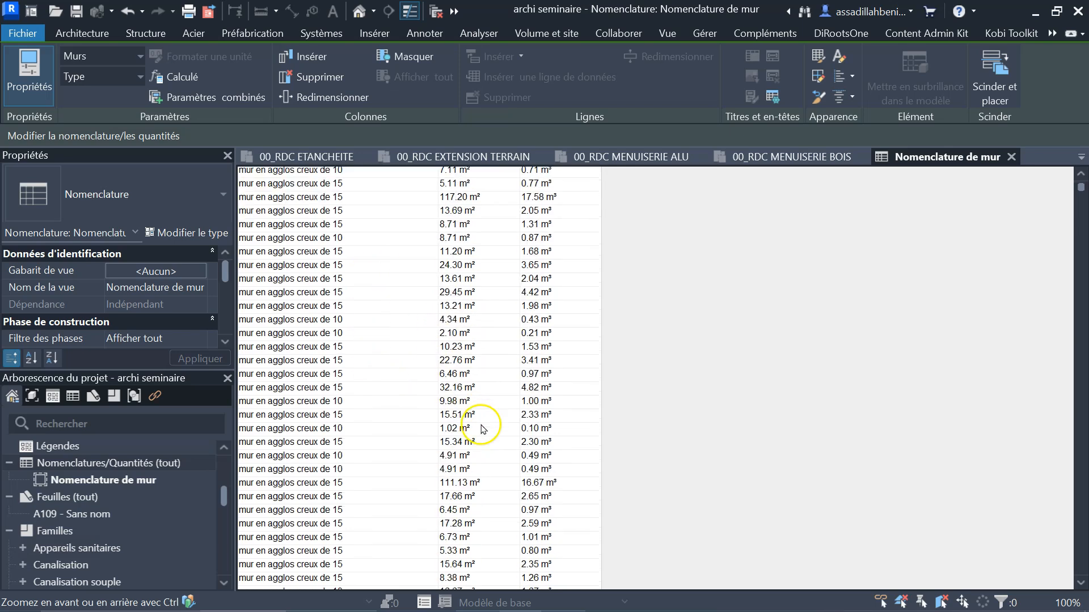
{"action": "scroll", "coordinate": [481, 428], "scroll_direction": "up", "scroll_amount": 3}
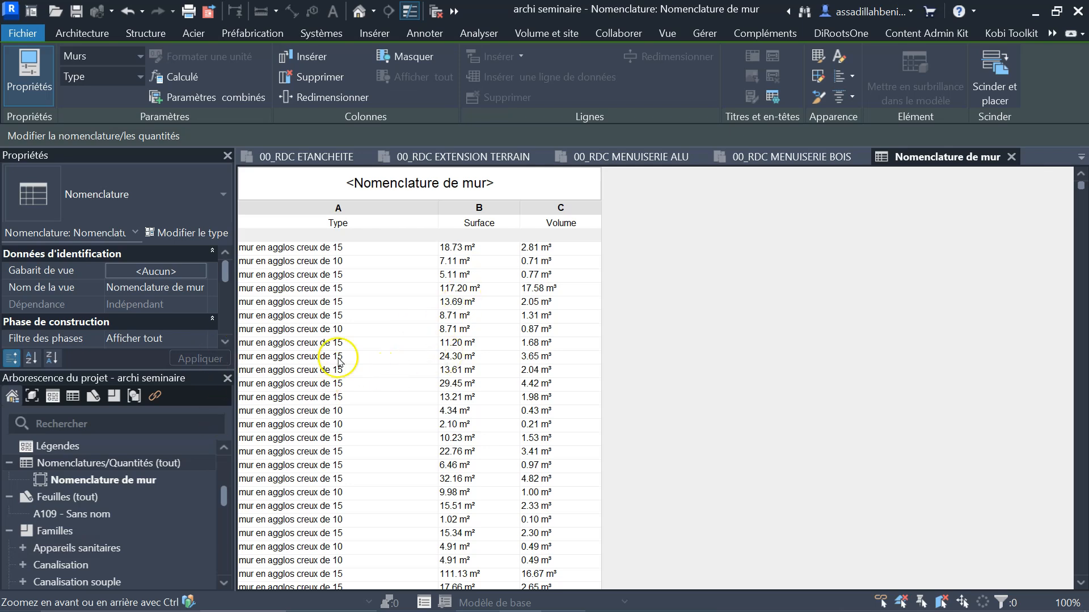
Sort the wall schedule by Type in ascending order and turn off itemizing of every instance (Détailler chaque occurrence)
{"action": "scroll", "coordinate": [151, 301], "scroll_direction": "down", "scroll_amount": 4}
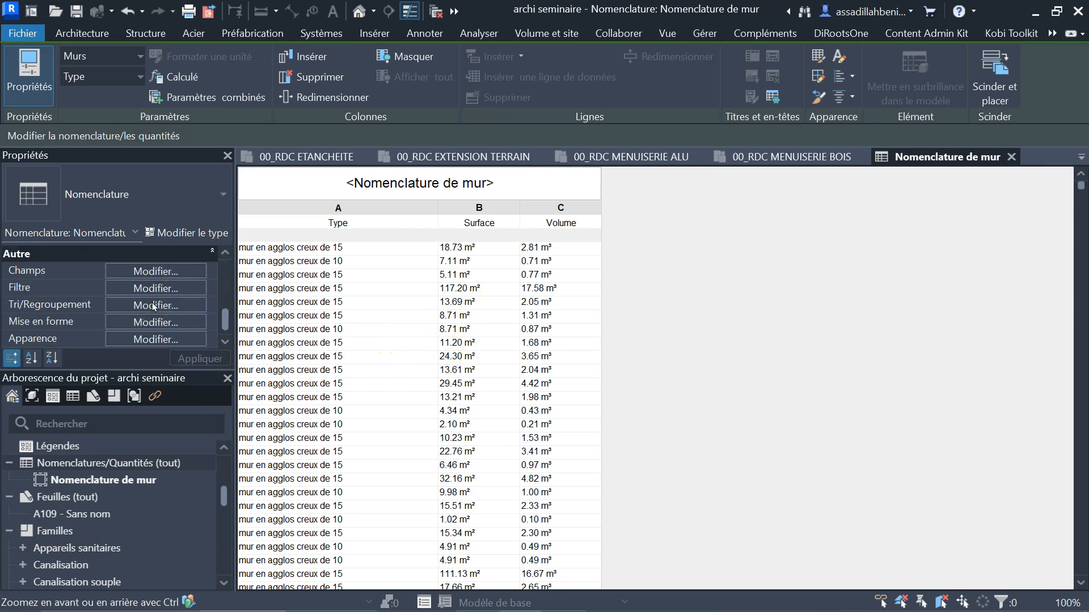
{"action": "left_click", "coordinate": [165, 277]}
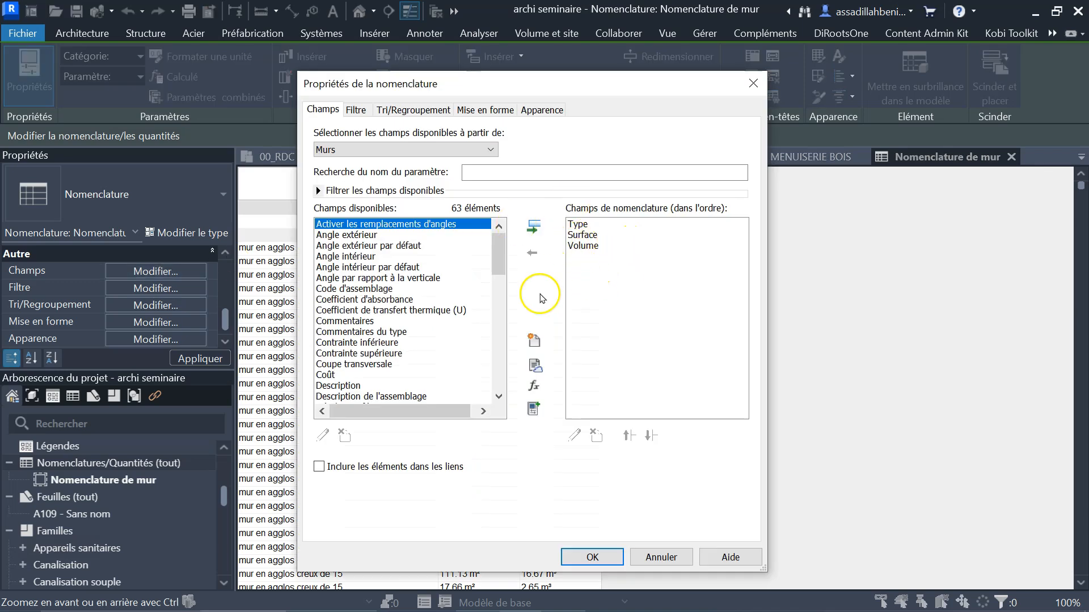
{"action": "left_click", "coordinate": [356, 109]}
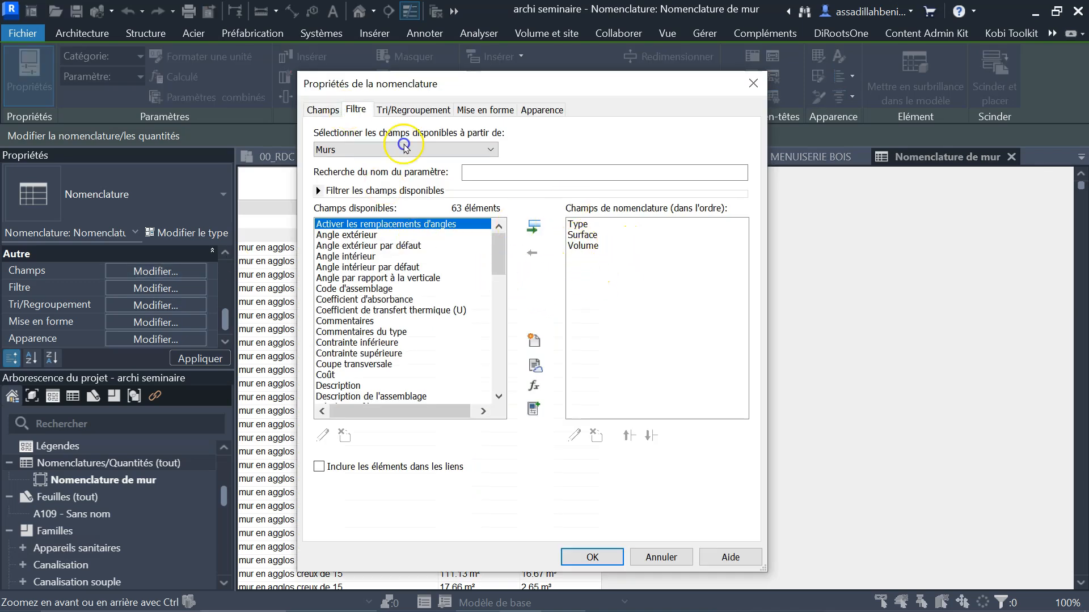
{"action": "left_click", "coordinate": [405, 112]}
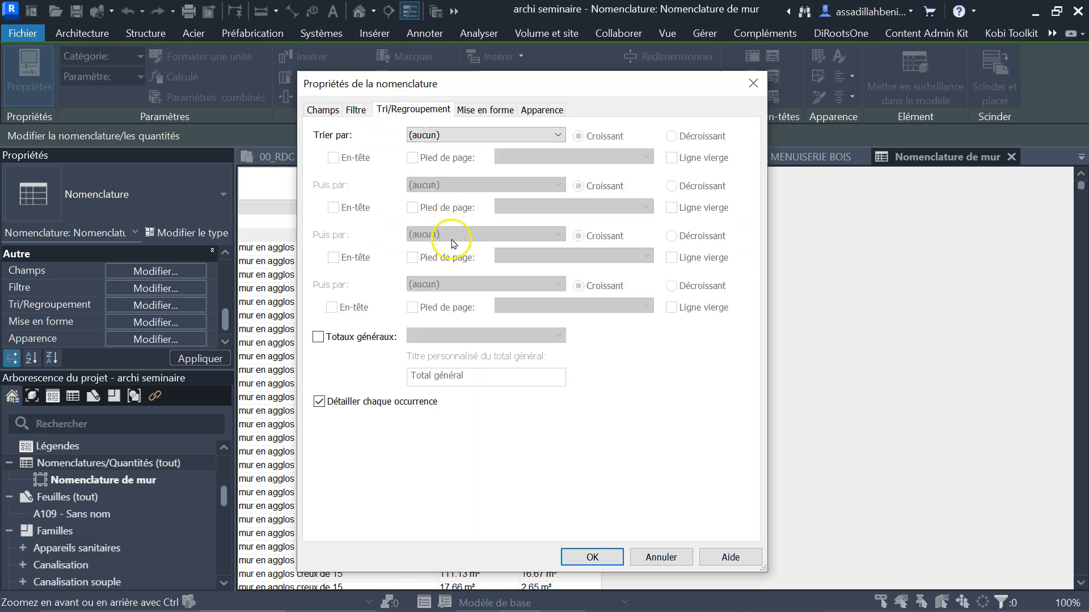
{"action": "left_click", "coordinate": [466, 139]}
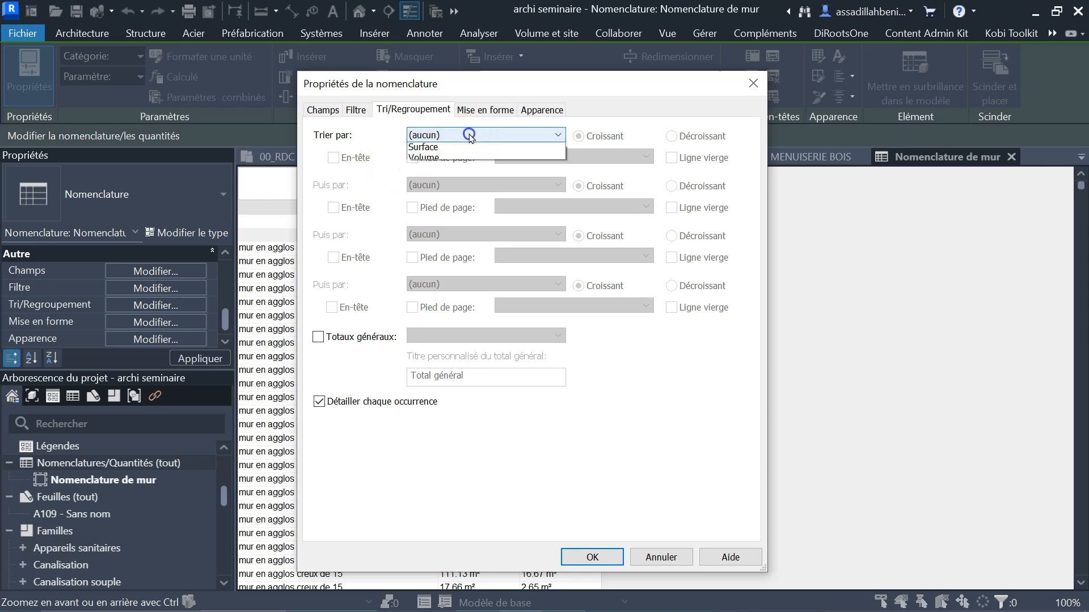
{"action": "left_click", "coordinate": [451, 161]}
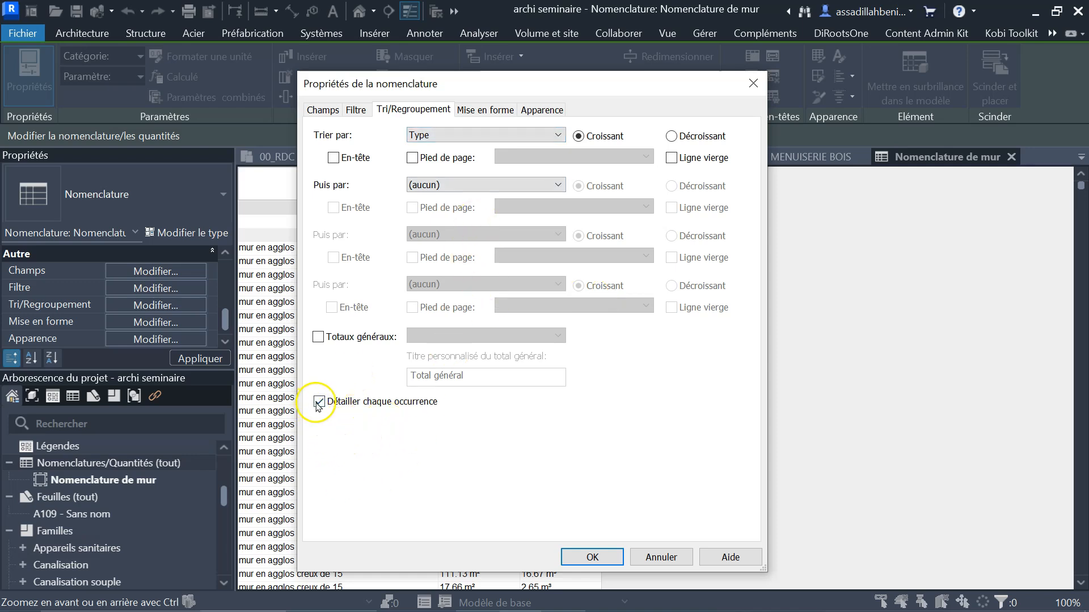
{"action": "left_click", "coordinate": [319, 401]}
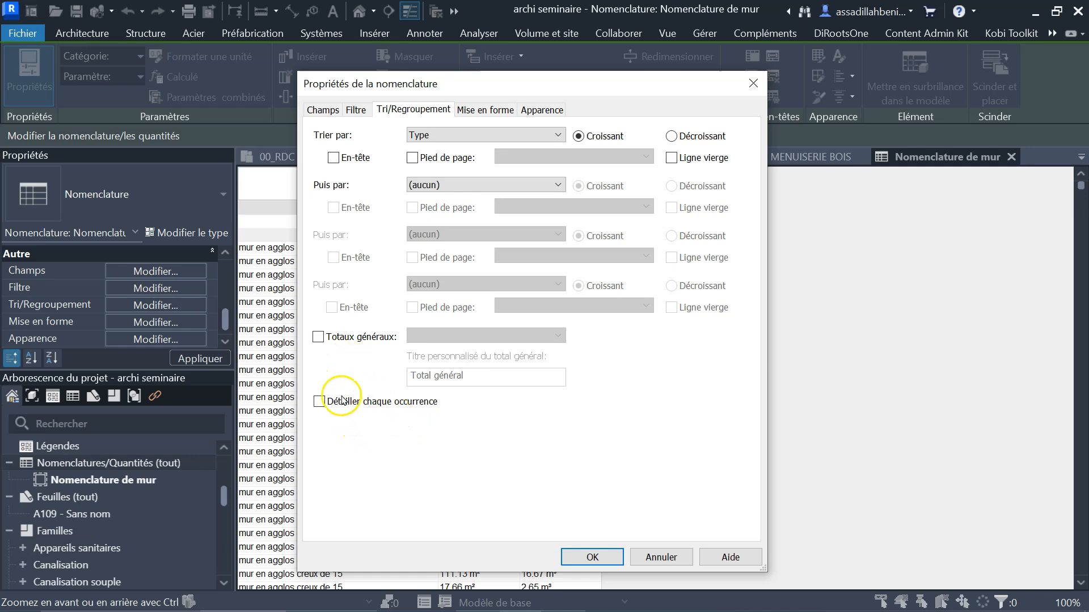
Enable grand totals (Totaux généraux) for the wall schedule and set them to Totaux uniquement
{"action": "left_click", "coordinate": [318, 337]}
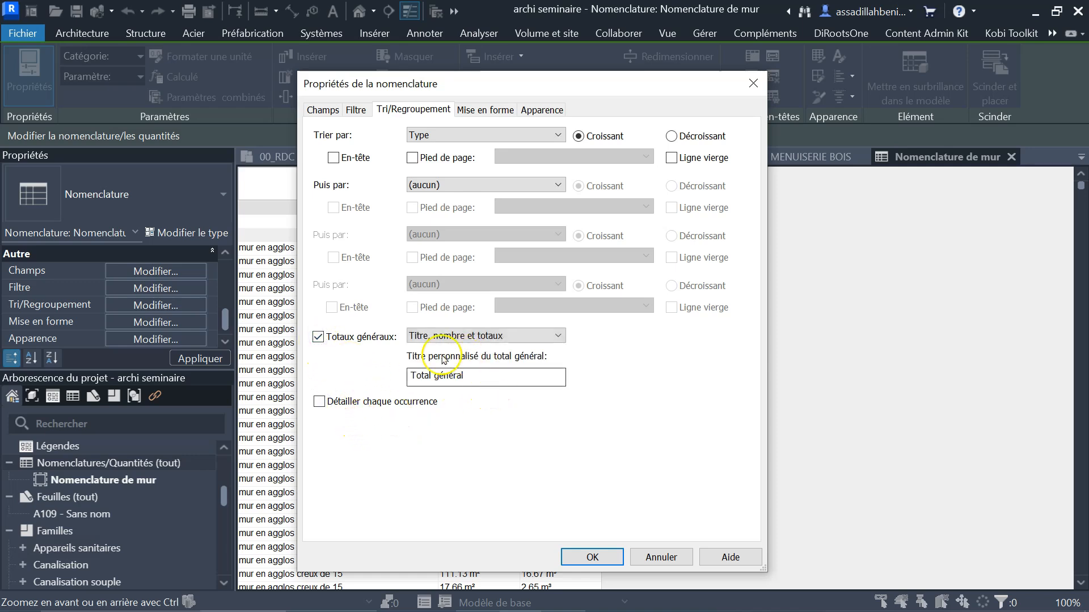
{"action": "left_click", "coordinate": [511, 339]}
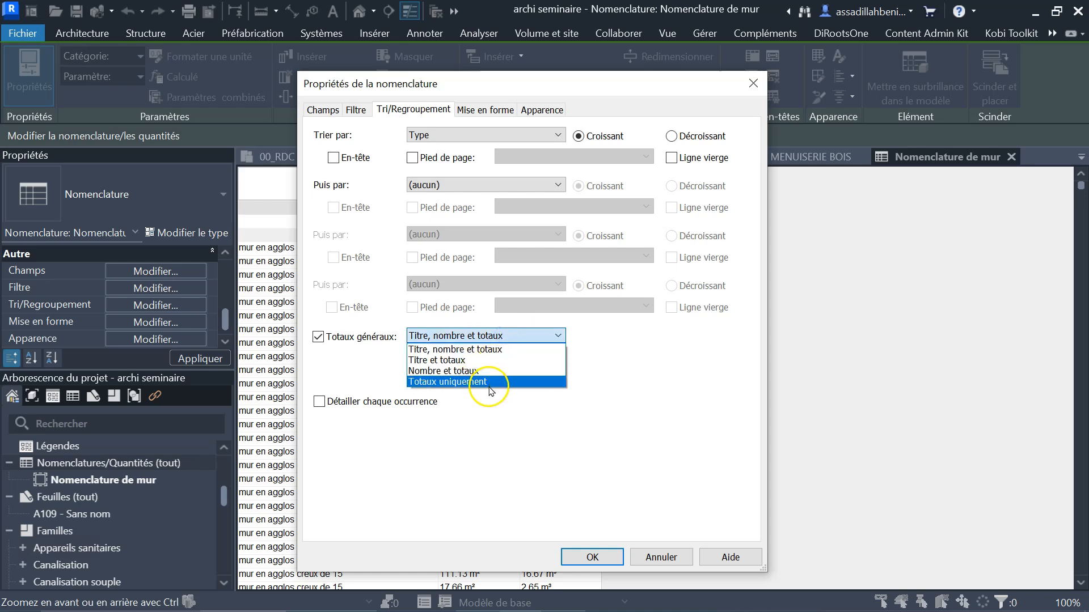
{"action": "left_click", "coordinate": [494, 382]}
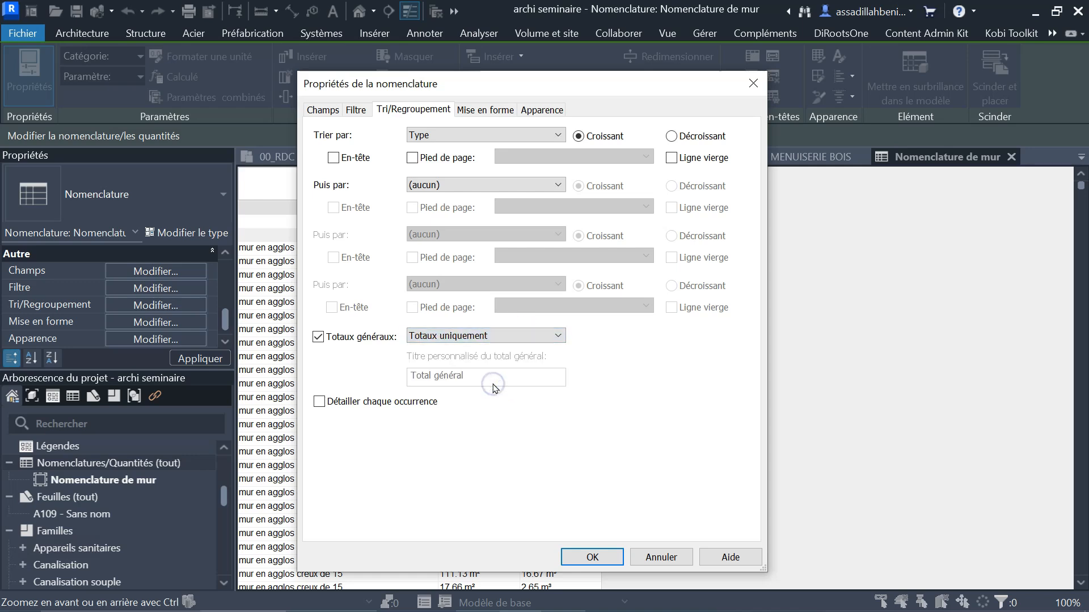
Set the Surface and Volume fields together to Calculer les totaux and apply the wall schedule's properties
{"action": "left_click", "coordinate": [491, 111]}
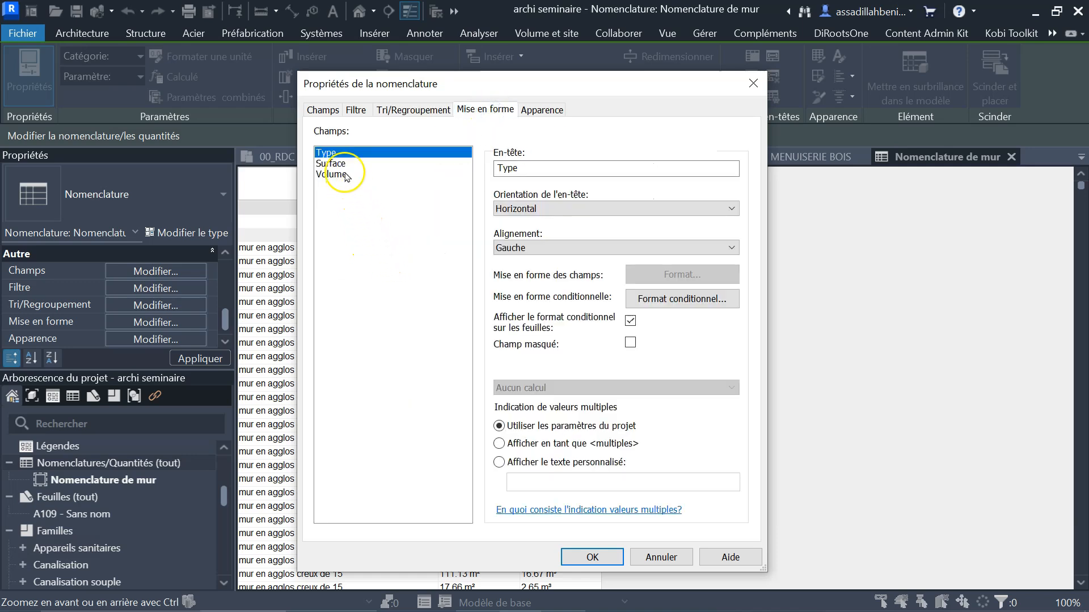
{"action": "left_click", "coordinate": [344, 164]}
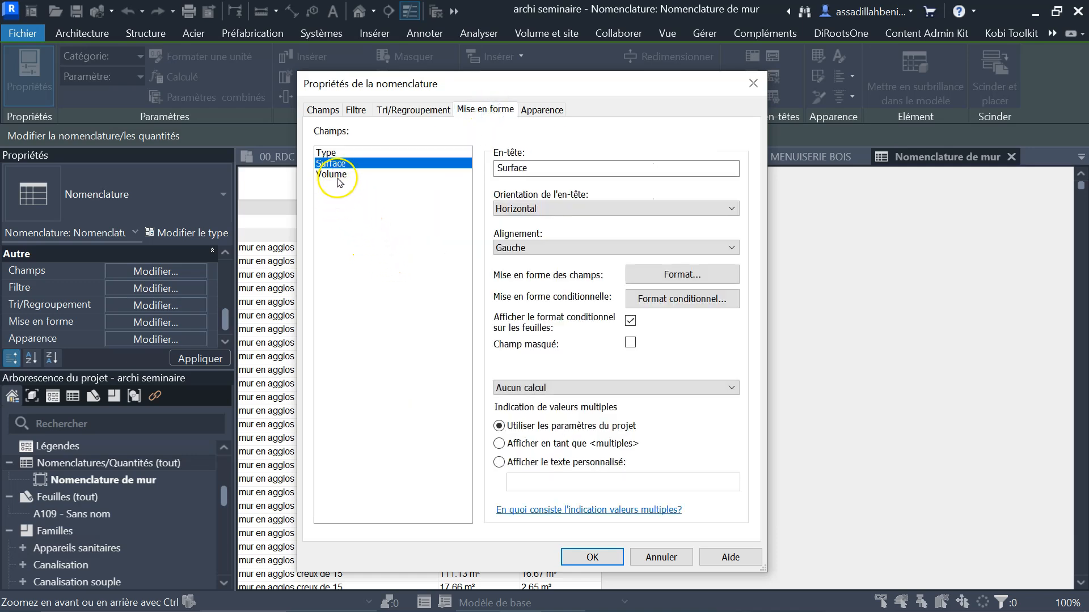
{"action": "left_click", "coordinate": [339, 175], "text": "shift"}
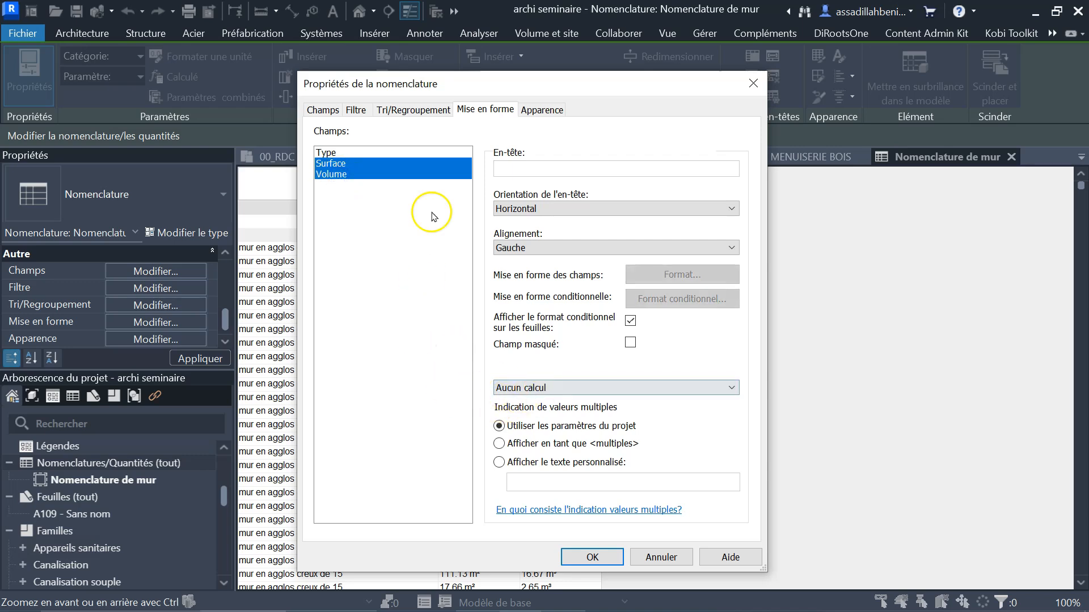
{"action": "left_click", "coordinate": [558, 387]}
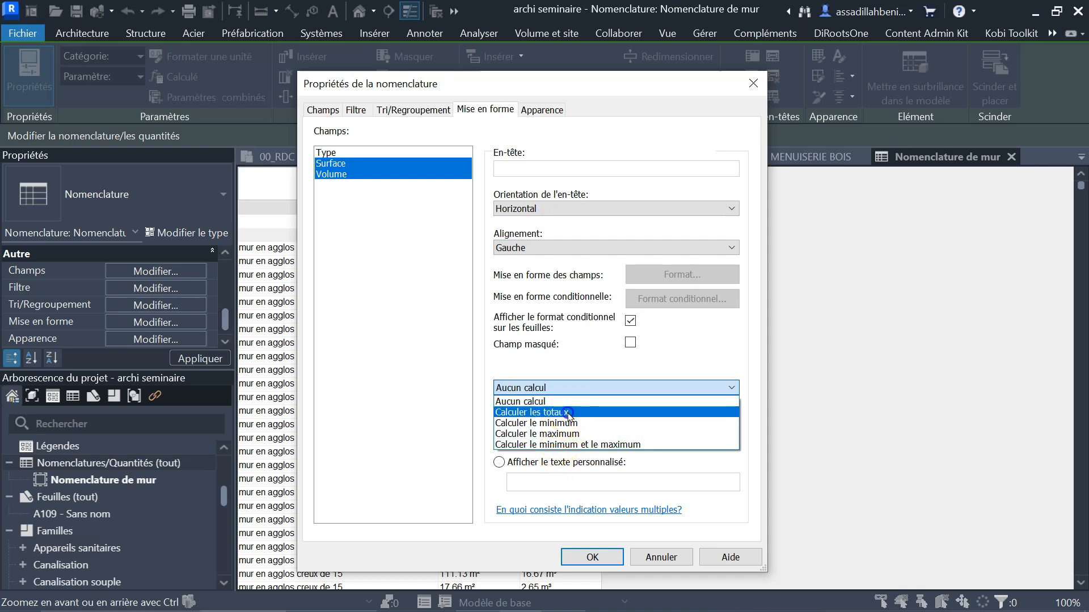
{"action": "left_click", "coordinate": [569, 412]}
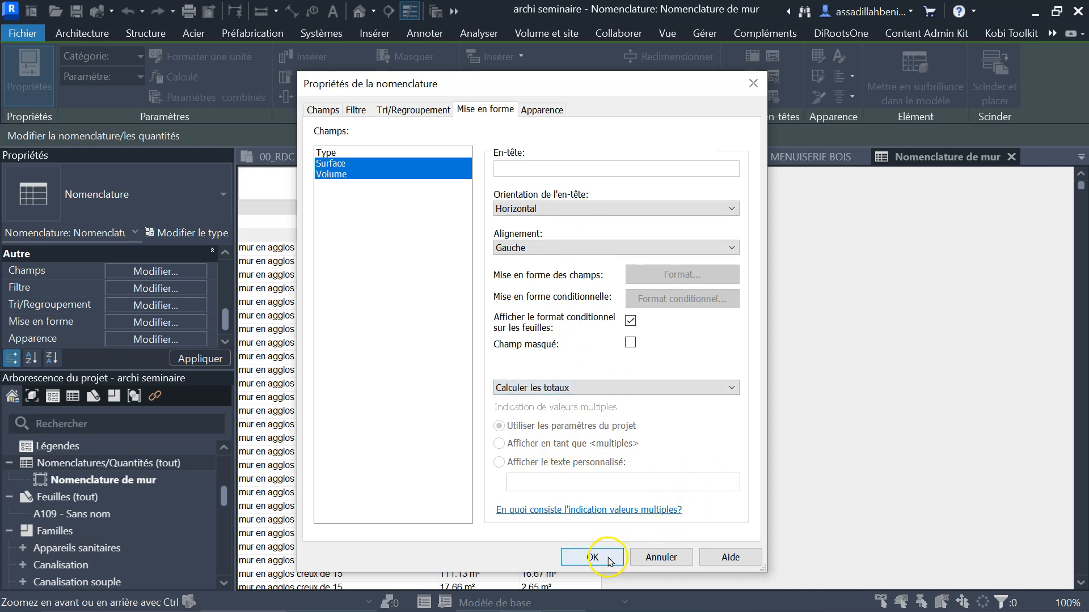
{"action": "left_click", "coordinate": [593, 556]}
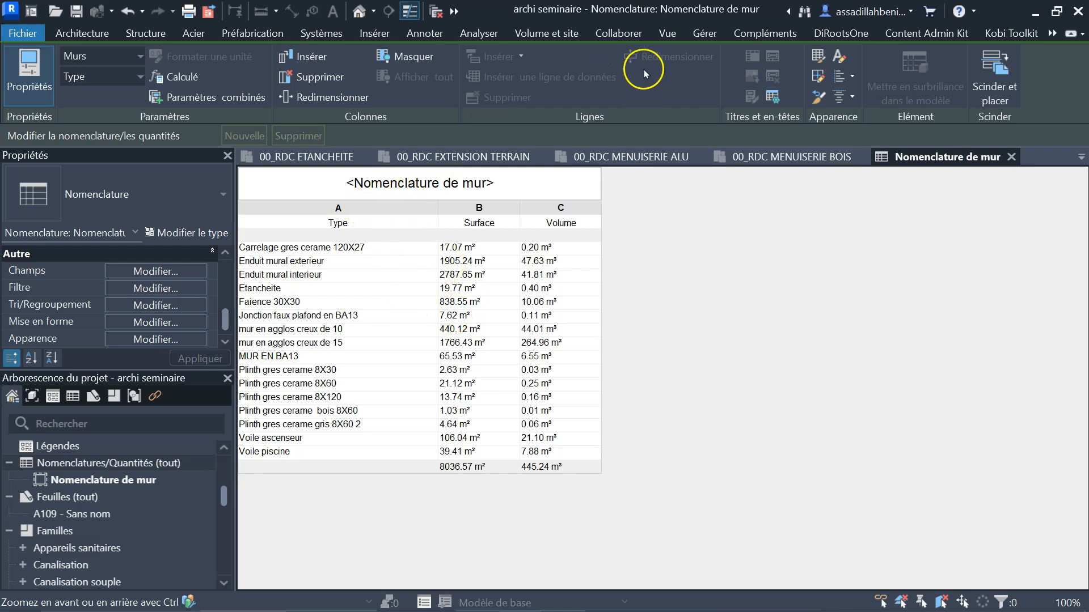
Create a material takeoff (Relevé de matériaux) for the Murs category with the phase Nouvelle construction
{"action": "left_click", "coordinate": [670, 31]}
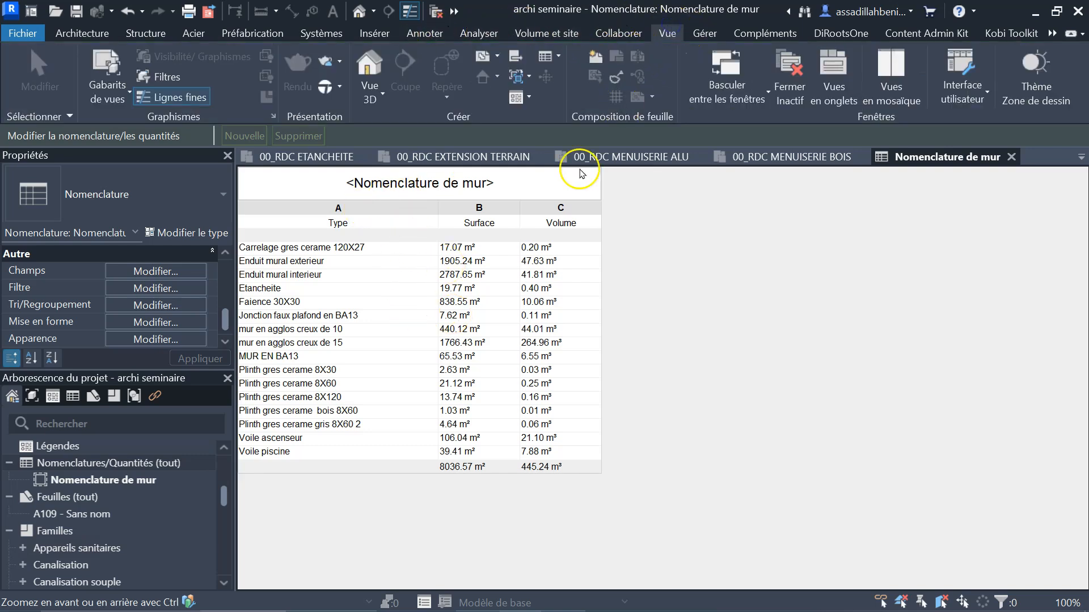
{"action": "left_click", "coordinate": [560, 56]}
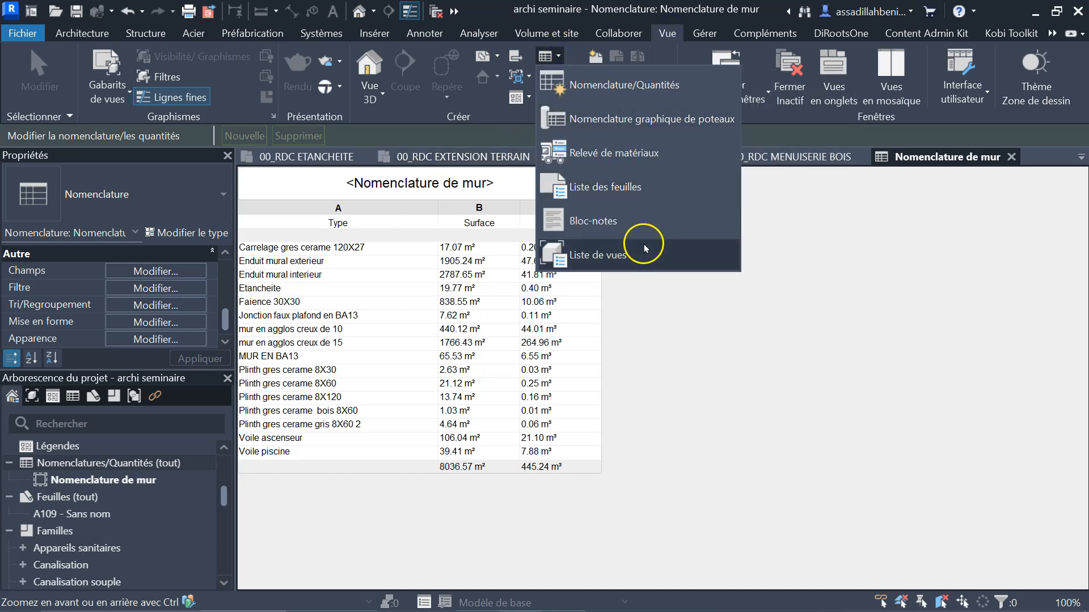
{"action": "left_click", "coordinate": [658, 152]}
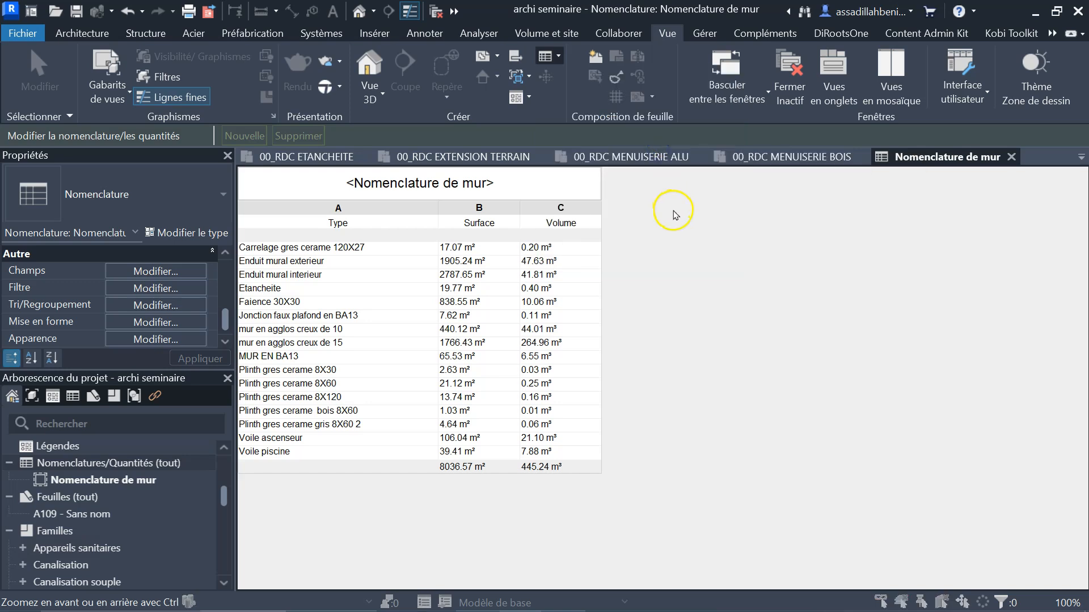
{"action": "left_click_drag", "start_coordinate": [495, 278], "coordinate": [494, 338]}
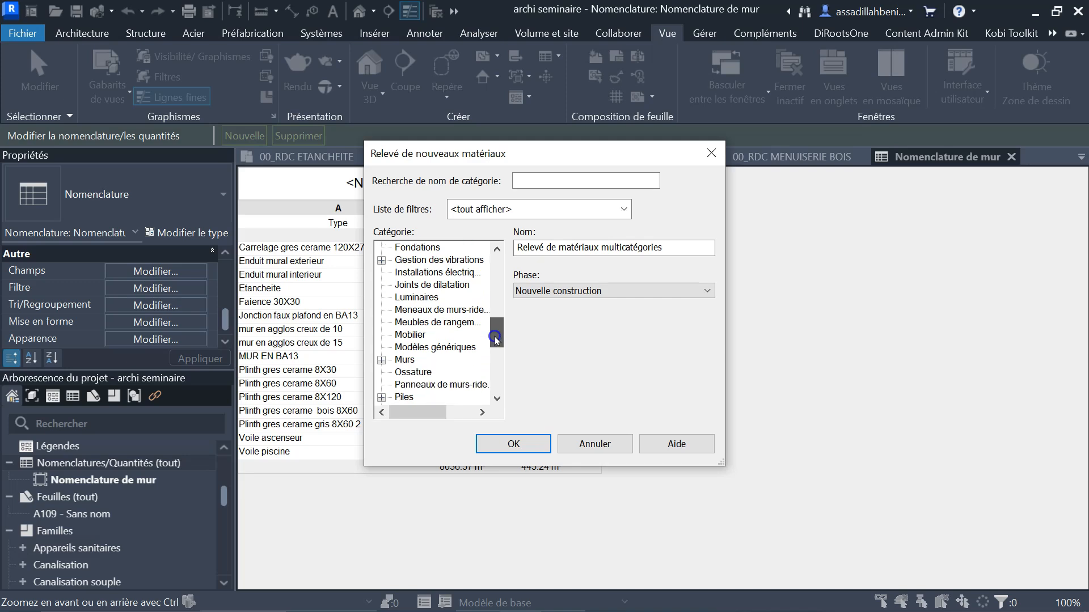
{"action": "left_click", "coordinate": [404, 360]}
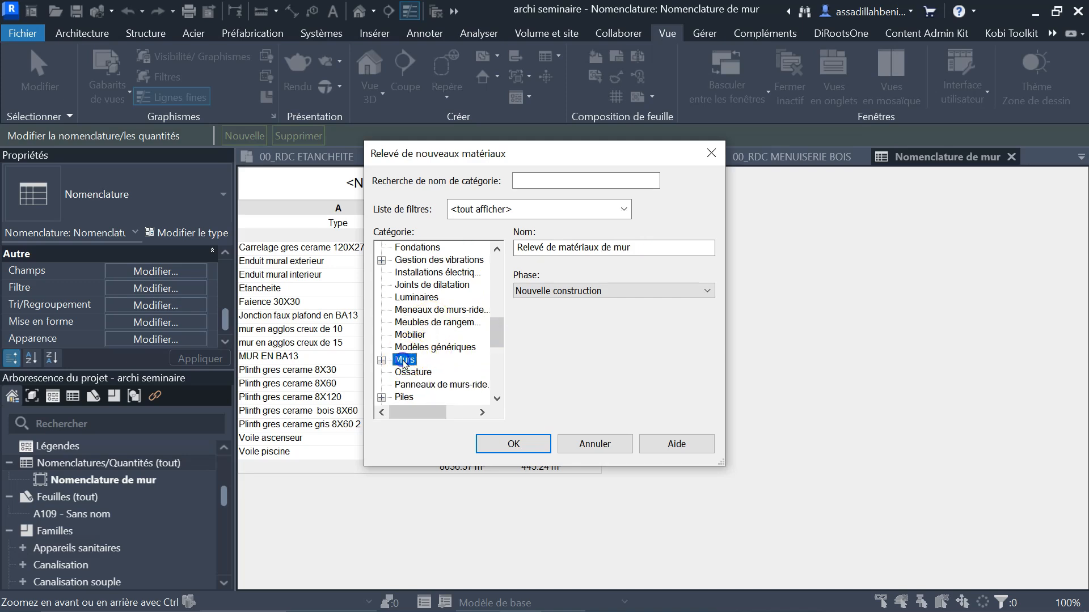
{"action": "left_click", "coordinate": [516, 444]}
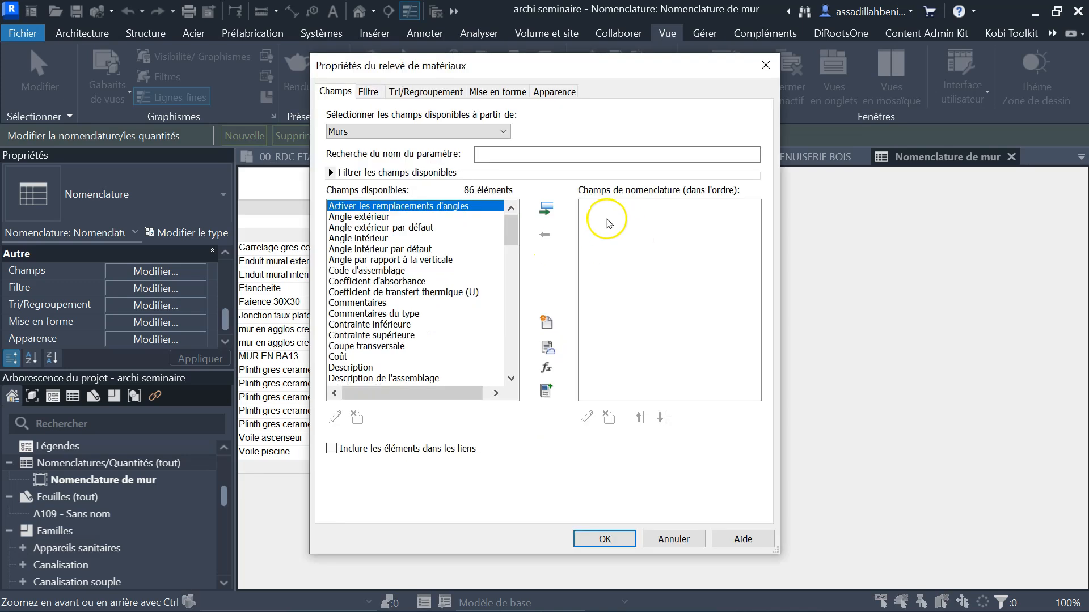
Add the fields Matériau: Nom, Matériau: Surface and Matériau: Volume in that order and generate the wall material takeoff
{"action": "left_click_drag", "start_coordinate": [511, 235], "coordinate": [501, 308]}
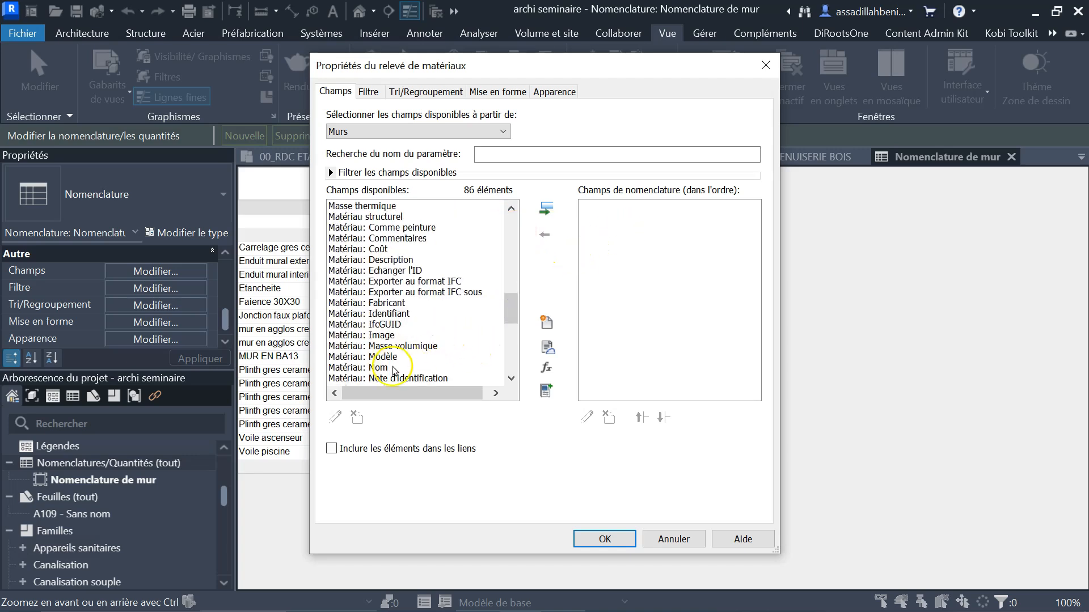
{"action": "left_click", "coordinate": [371, 368]}
{"action": "left_click", "coordinate": [545, 209]}
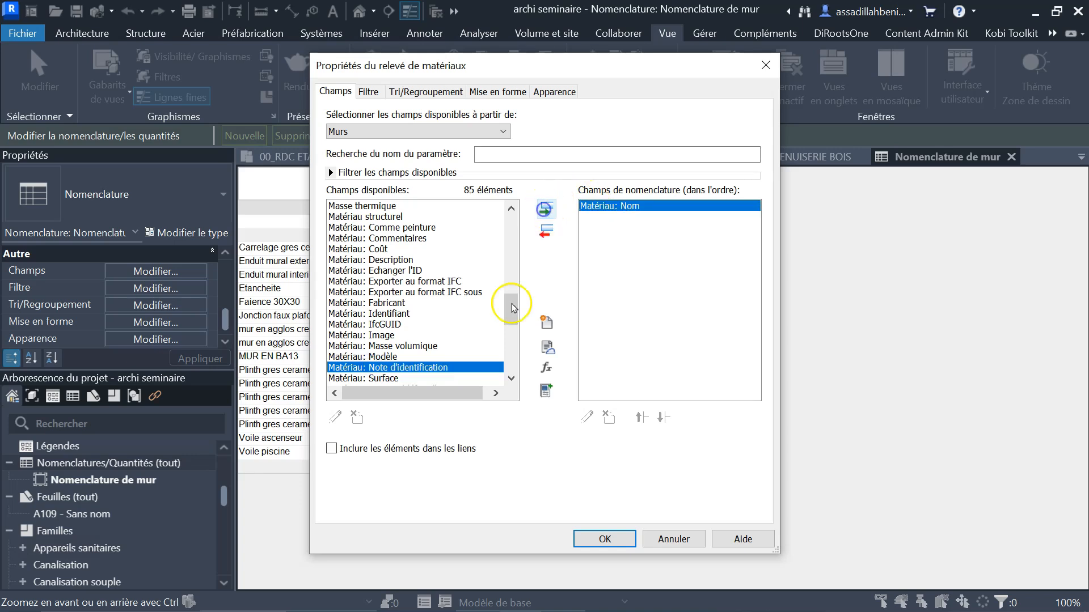
{"action": "left_click", "coordinate": [371, 378]}
{"action": "left_click", "coordinate": [546, 208]}
{"action": "left_click_drag", "start_coordinate": [511, 301], "coordinate": [510, 311]}
{"action": "left_click", "coordinate": [389, 356]}
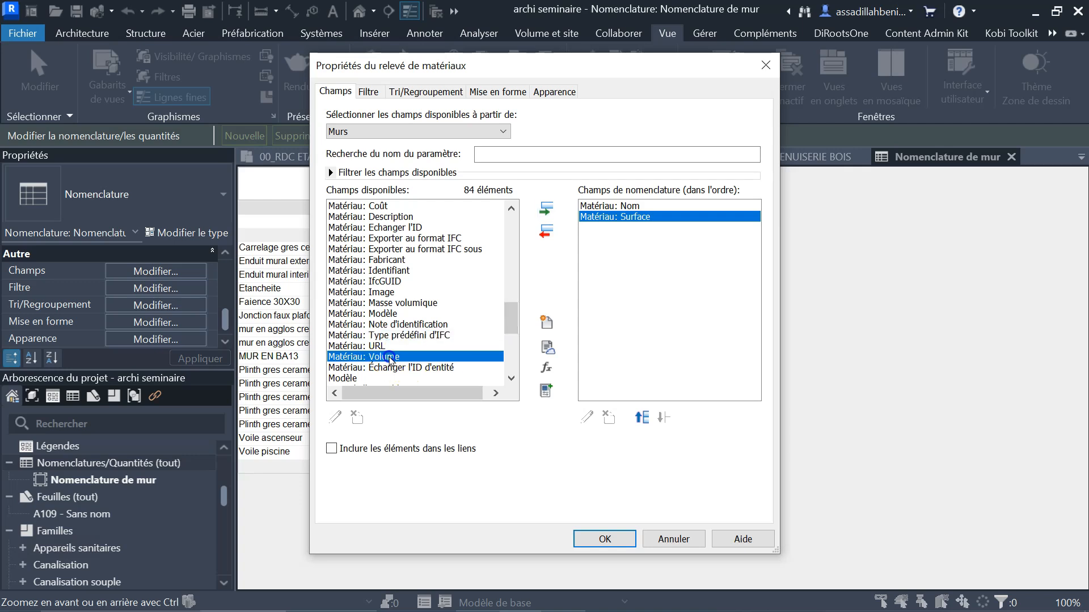
{"action": "left_click", "coordinate": [546, 209]}
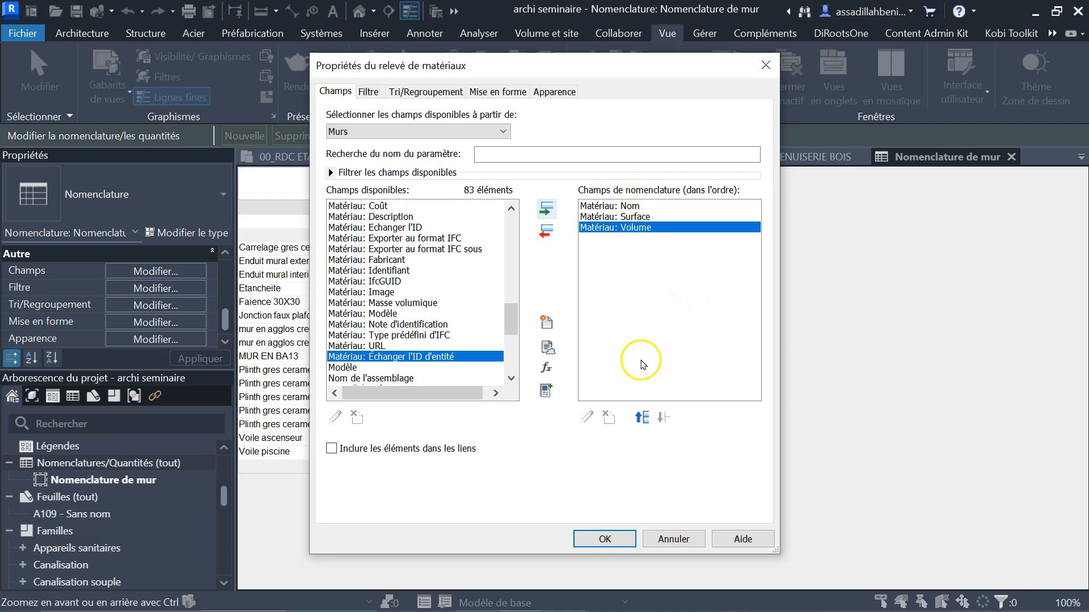
{"action": "left_click", "coordinate": [603, 539]}
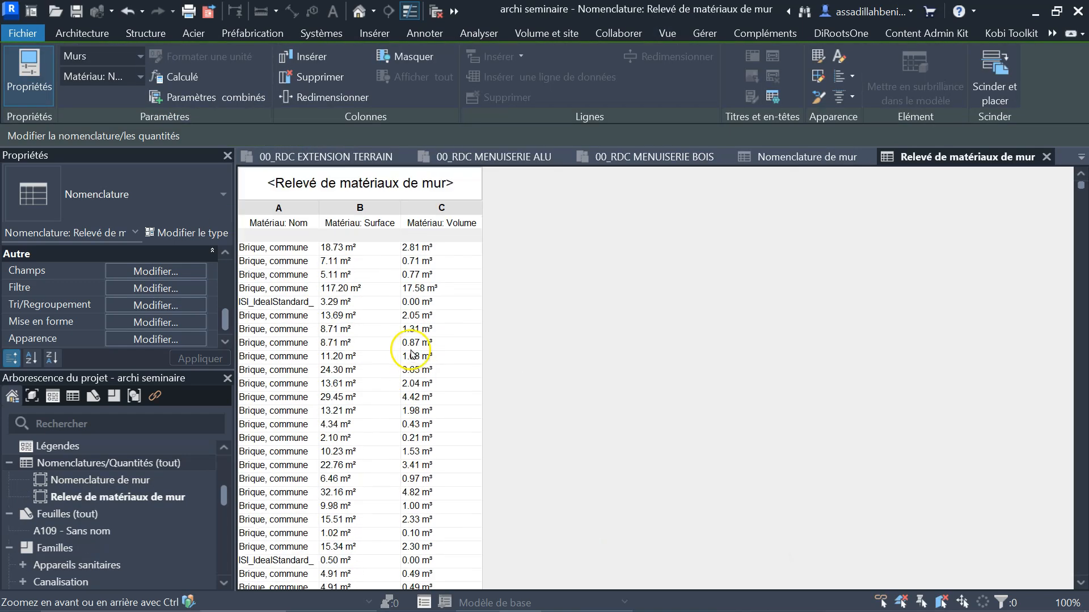
Turn off itemizing of every instance in the wall material takeoff and sort it by Matériau: Nom
{"action": "left_click", "coordinate": [160, 270]}
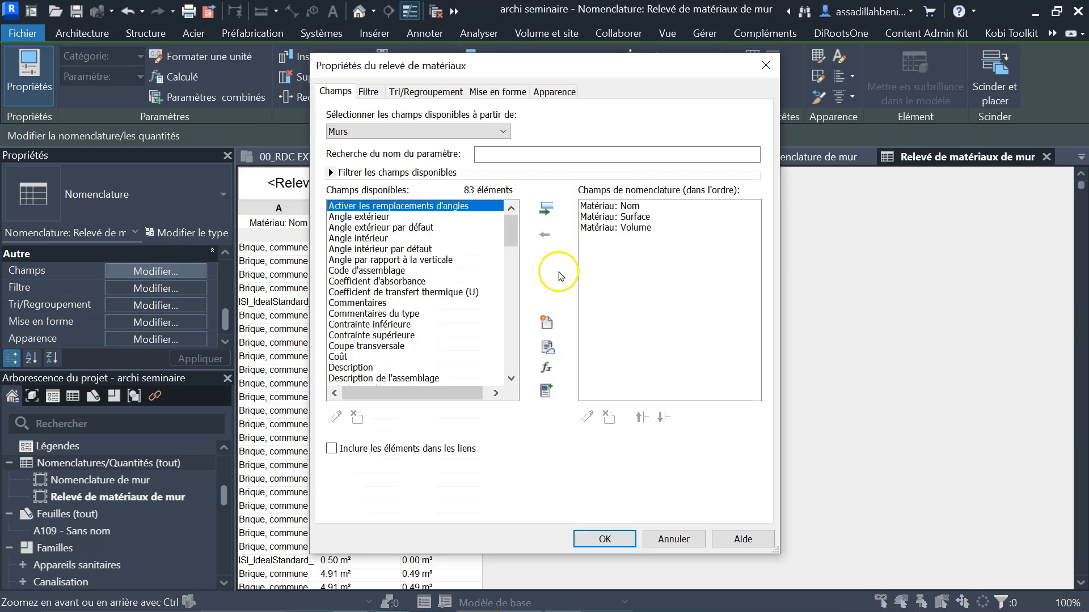
{"action": "left_click", "coordinate": [443, 91]}
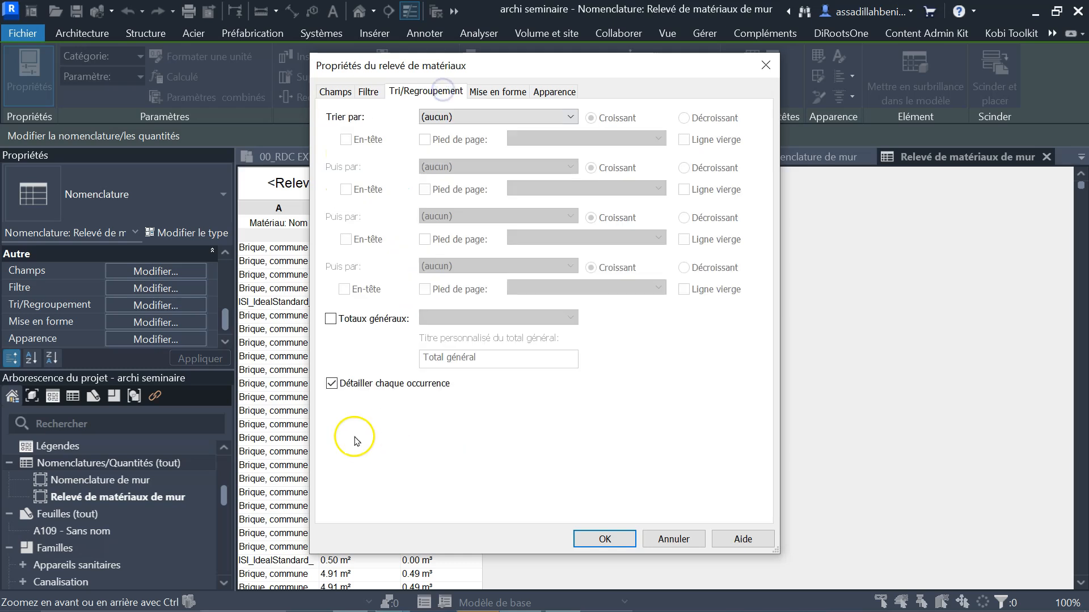
{"action": "left_click", "coordinate": [332, 384]}
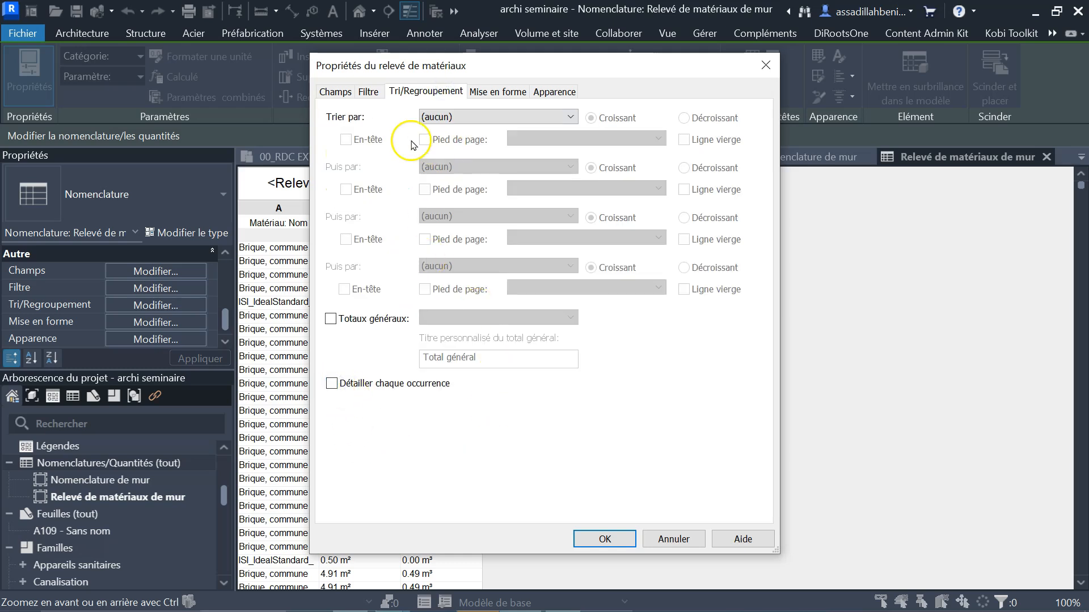
{"action": "left_click", "coordinate": [444, 119]}
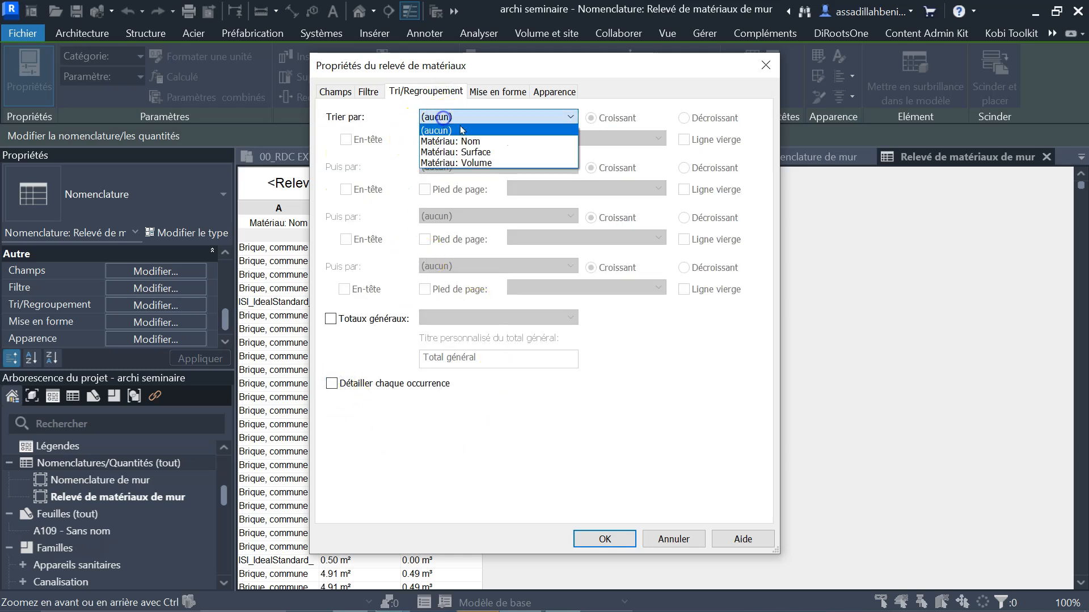
{"action": "left_click", "coordinate": [486, 140]}
Enable grand totals for the wall material takeoff and set them to Totaux uniquement
{"action": "left_click", "coordinate": [360, 350]}
{"action": "left_click", "coordinate": [331, 319]}
{"action": "left_click", "coordinate": [457, 317]}
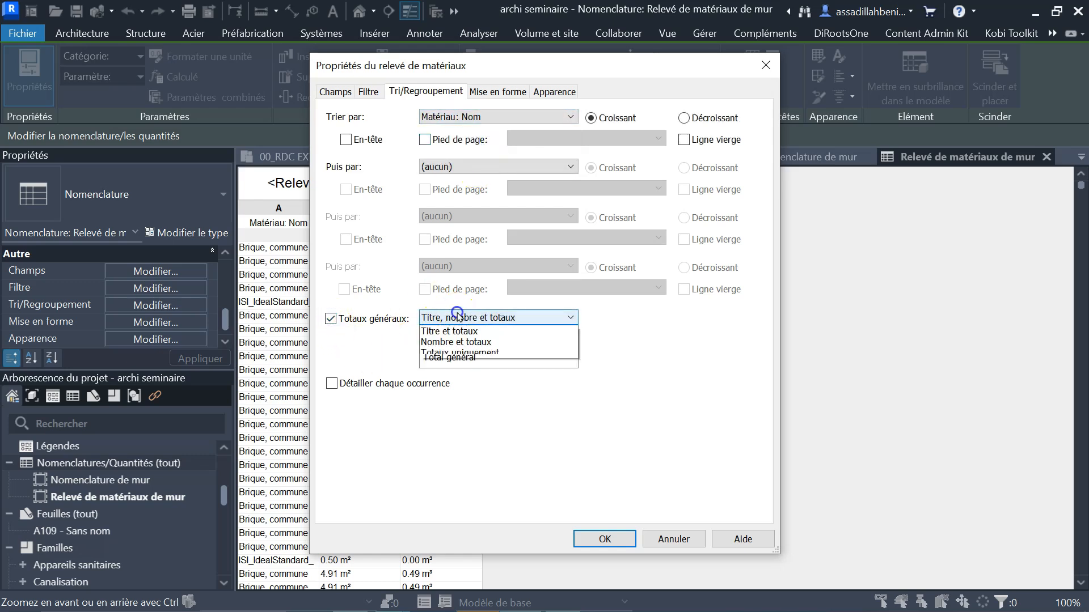
{"action": "left_click", "coordinate": [492, 365]}
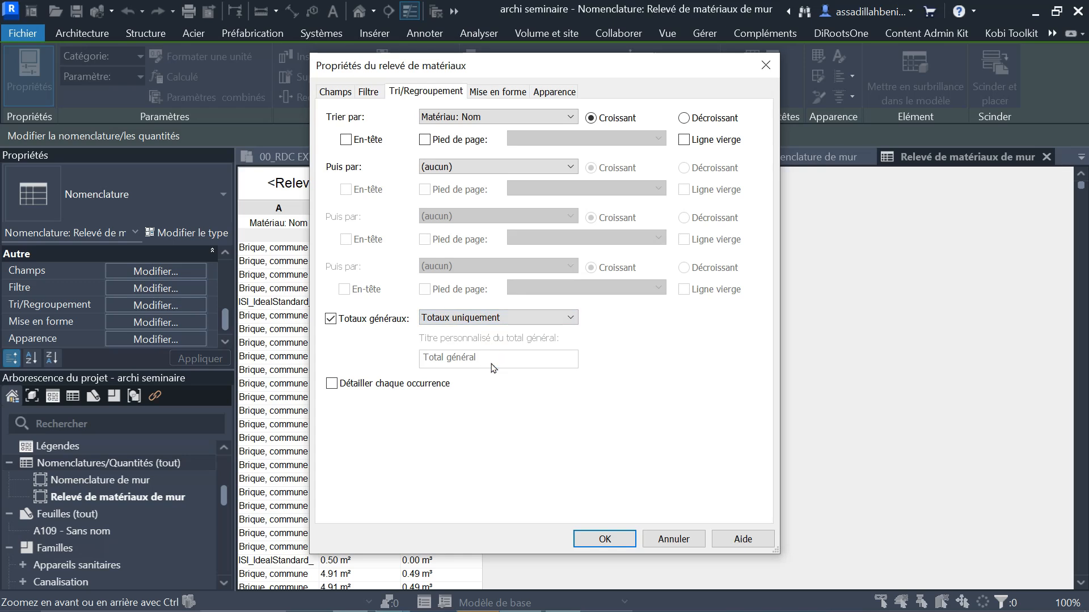
Set Matériau: Surface and Matériau: Volume to Calculer les totaux, apply the wall takeoff settings, and widen the material name column
{"action": "left_click", "coordinate": [495, 99]}
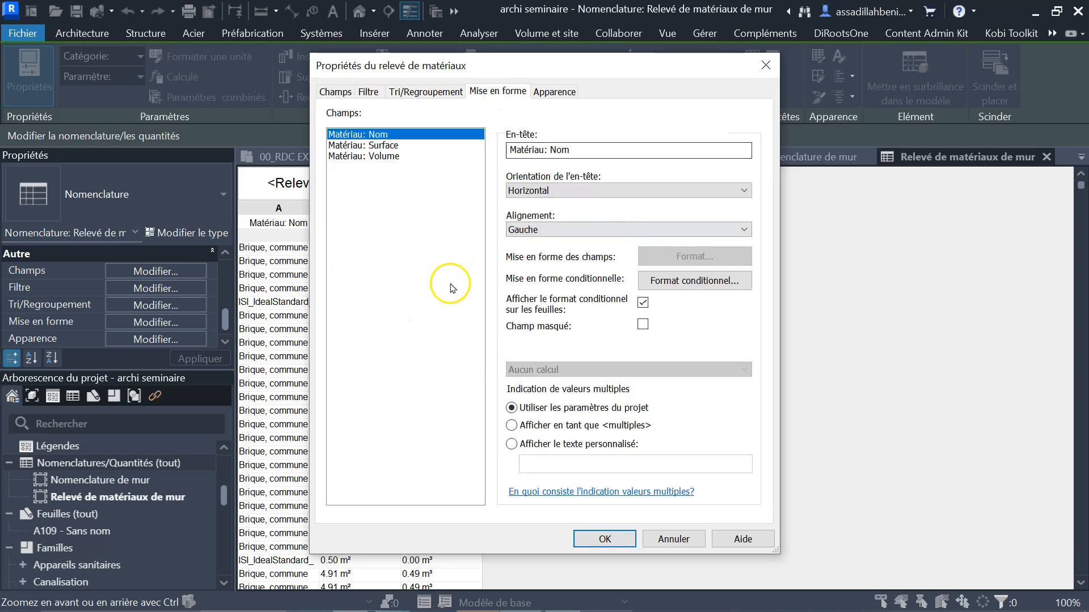
{"action": "left_click", "coordinate": [363, 145]}
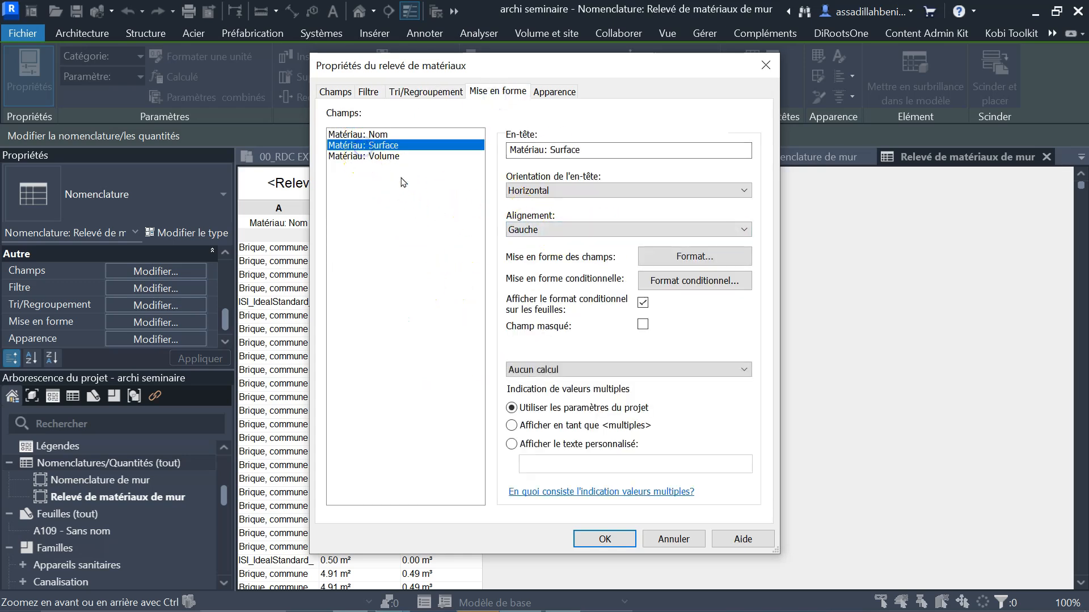
{"action": "left_click", "coordinate": [391, 156], "text": "shift"}
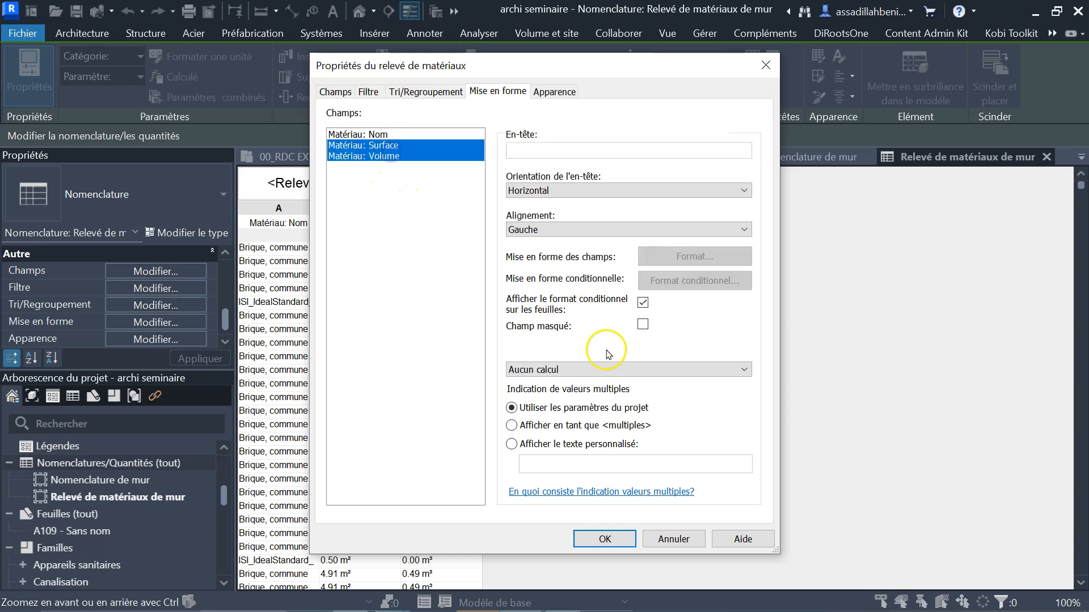
{"action": "left_click", "coordinate": [601, 369]}
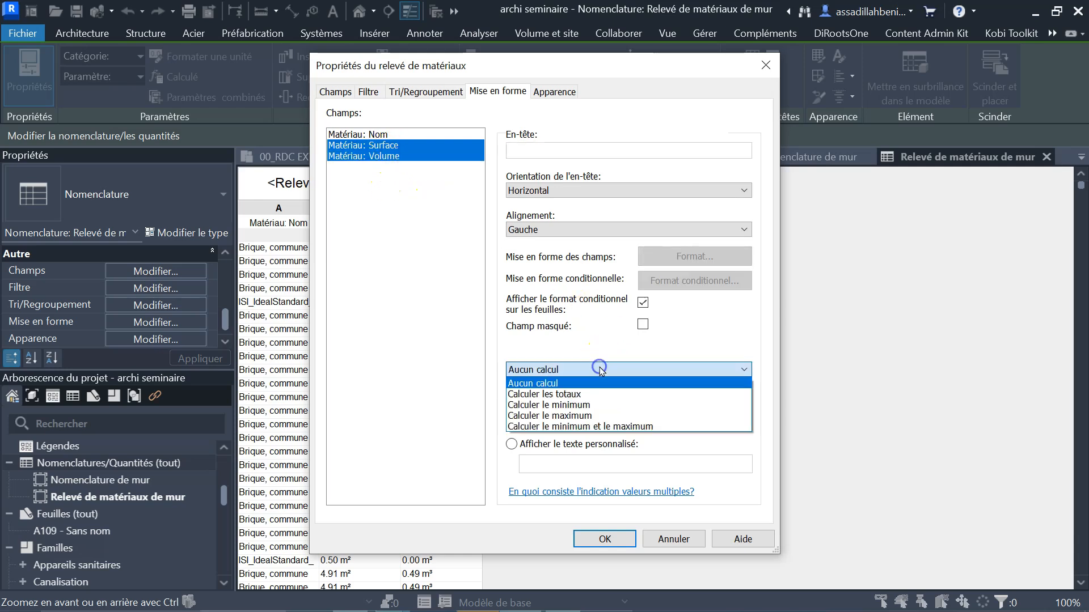
{"action": "left_click", "coordinate": [588, 395]}
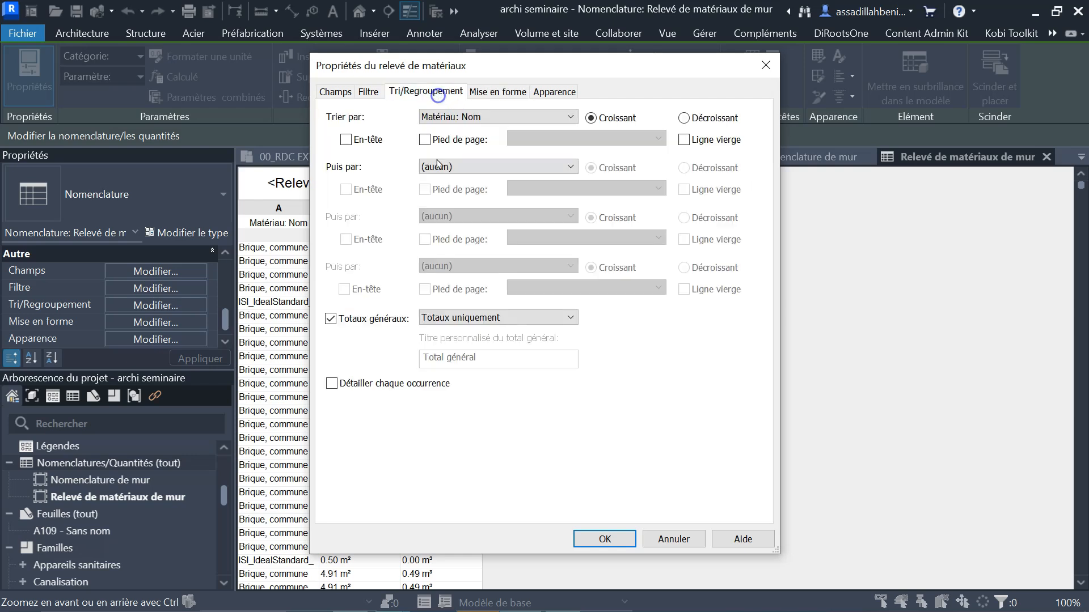
{"action": "left_click", "coordinate": [605, 538]}
{"action": "left_click_drag", "start_coordinate": [319, 211], "coordinate": [444, 203]}
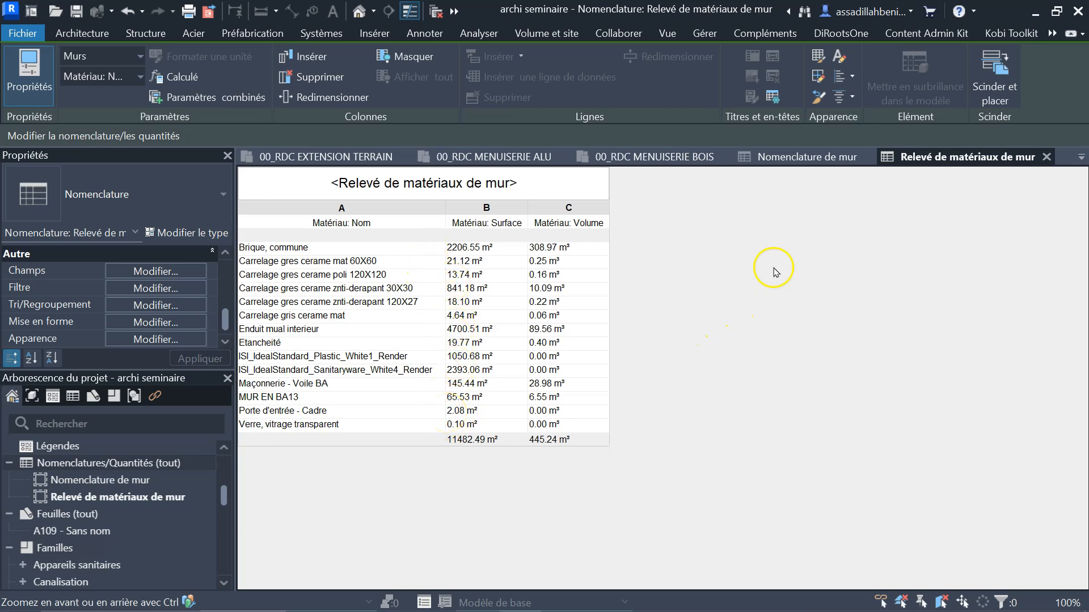
Switch from the wall schedule to the fx-570/991ES PLUS calculator and add the two agglos creux surfaces, 440.12+1766.43, as a decimal result
{"action": "left_click", "coordinate": [820, 161]}
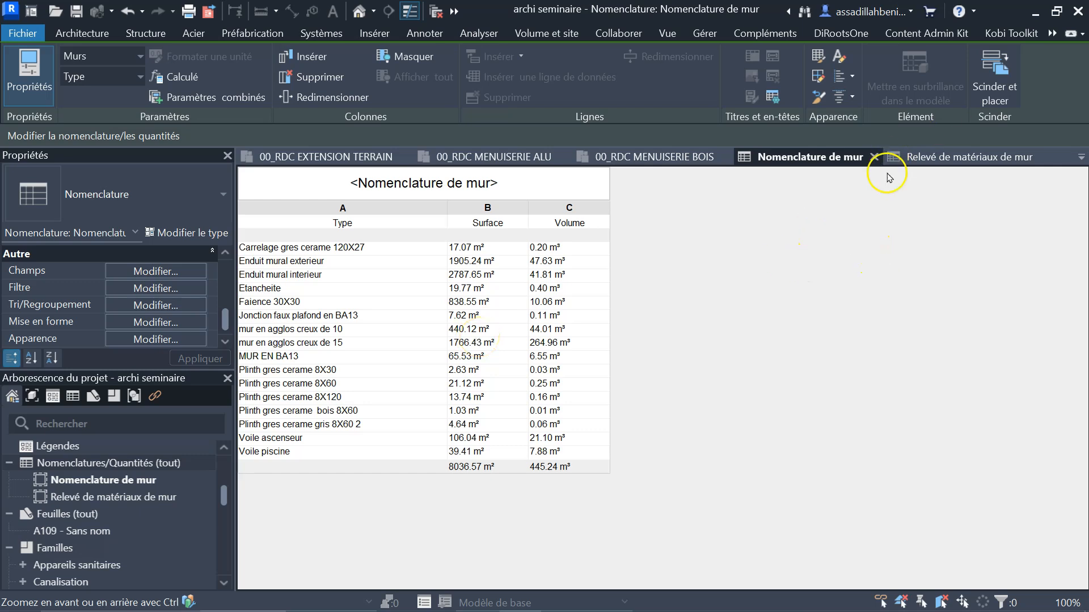
{"action": "left_click", "coordinate": [1057, 11]}
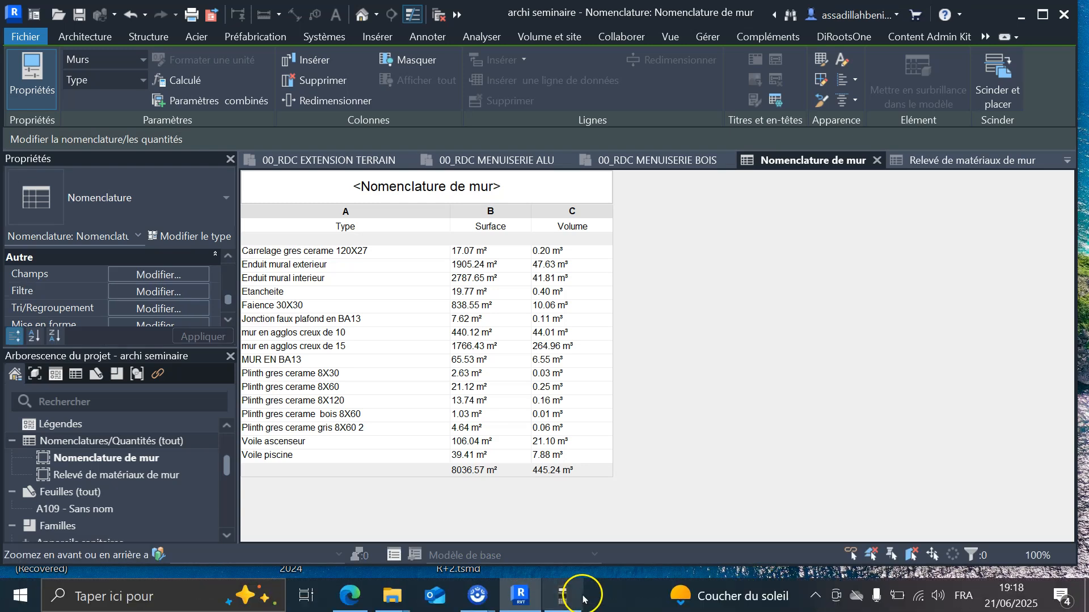
{"action": "left_click", "coordinate": [559, 596]}
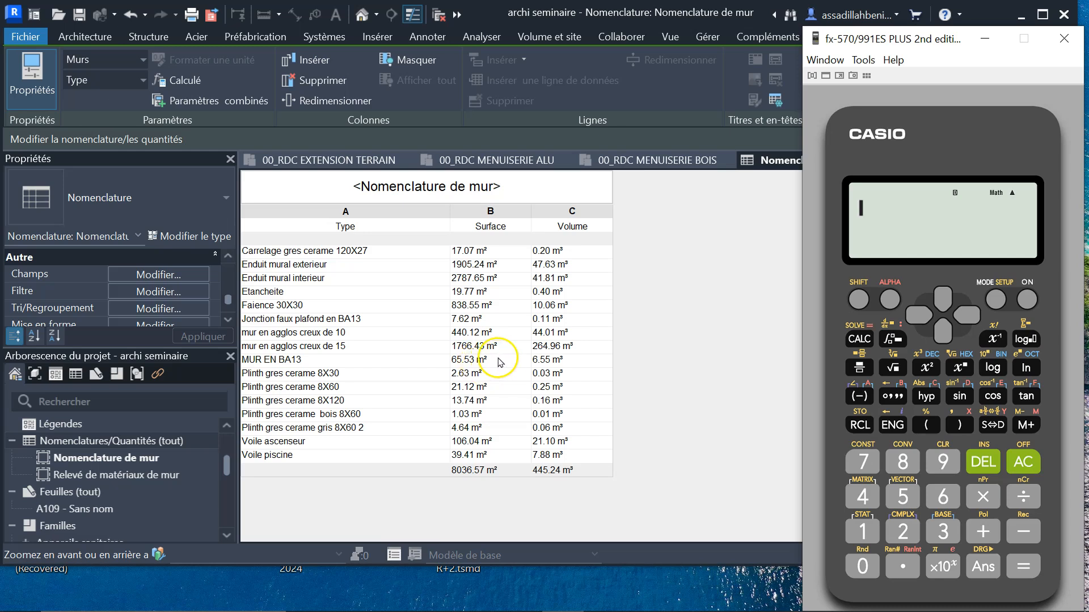
{"action": "type", "text": "440"}
{"action": "type", "text": ".11"}
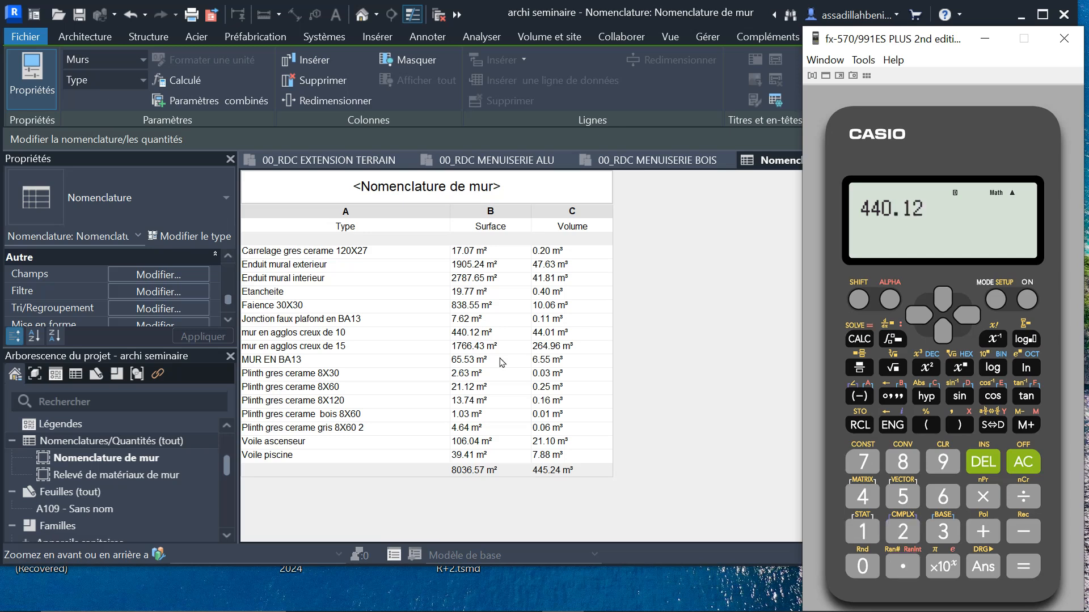
{"action": "type", "text": "+1766.43"}
{"action": "key", "text": "Return"}
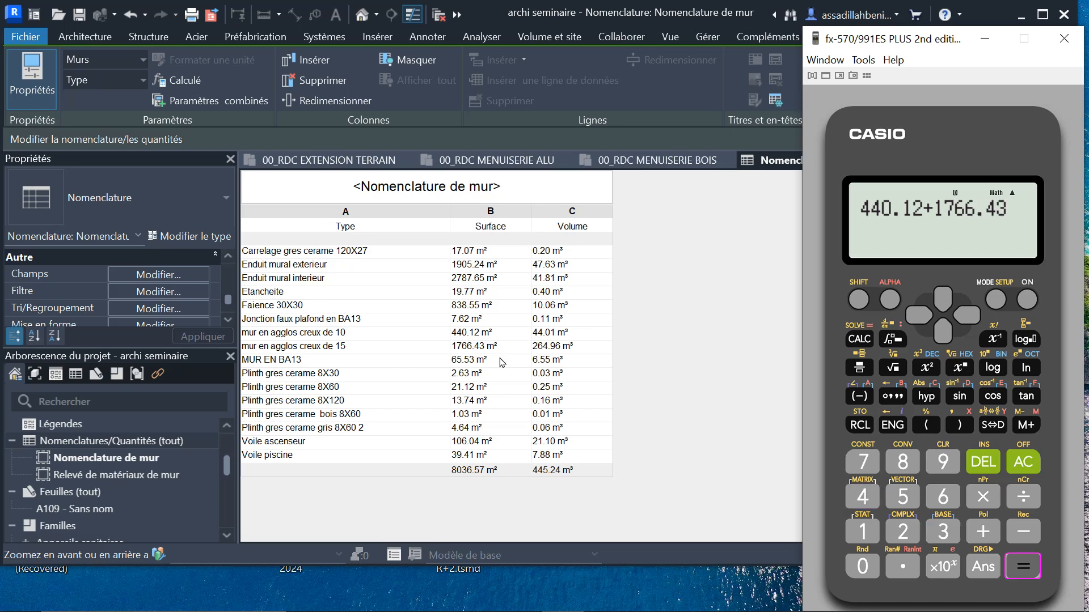
{"action": "left_click", "coordinate": [997, 432]}
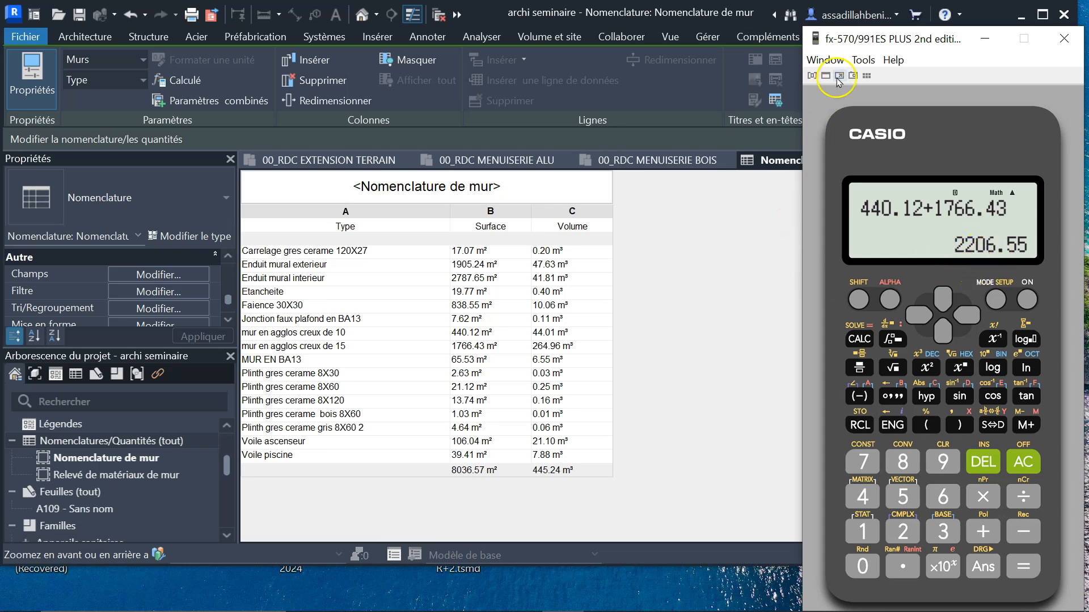
Compare the calculated agglos sum with the Brique, commune surface in the wall material takeoff, keeping the calculator beside the table
{"action": "left_click_drag", "start_coordinate": [891, 41], "coordinate": [579, 73]}
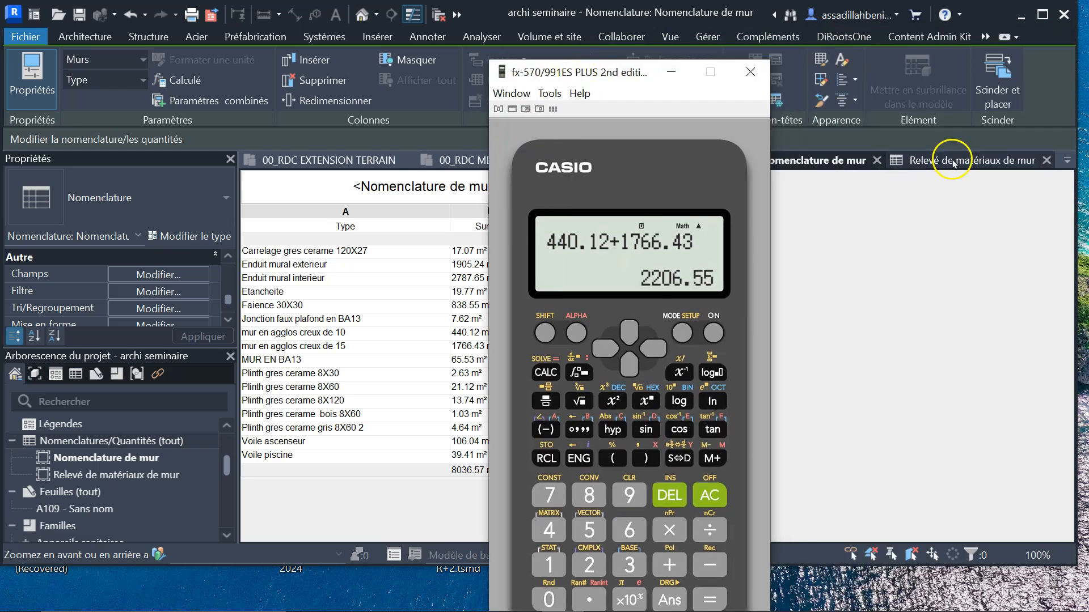
{"action": "left_click", "coordinate": [951, 160]}
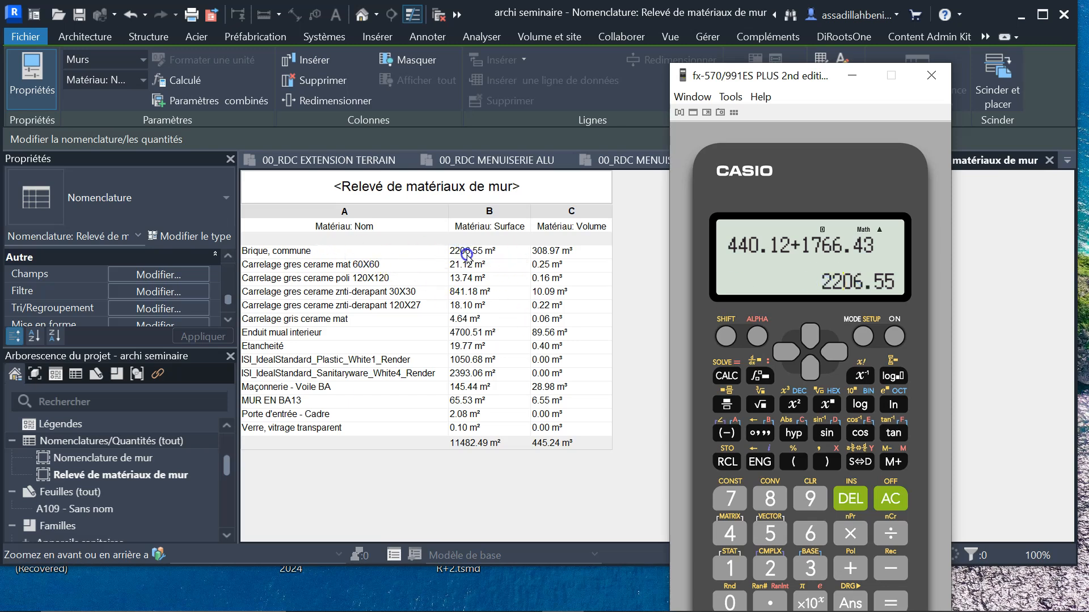
{"action": "mouse_move", "coordinate": [763, 80]}
{"action": "left_mouse_down"}
{"action": "mouse_move", "coordinate": [647, 84]}
{"action": "mouse_move", "coordinate": [782, 86]}
{"action": "left_mouse_up"}
Return to the wall schedule and add the Voile ascenseur and Voile piscine surfaces in the calculator, 106.04+39.41, as a decimal result
{"action": "left_click", "coordinate": [845, 153]}
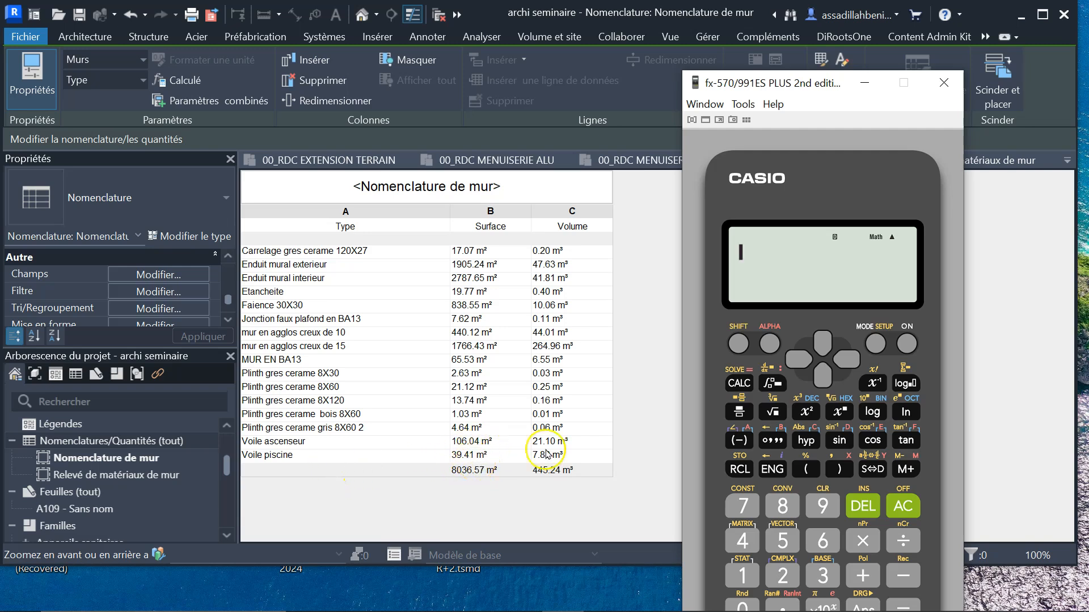
{"action": "type", "text": "106.04+"}
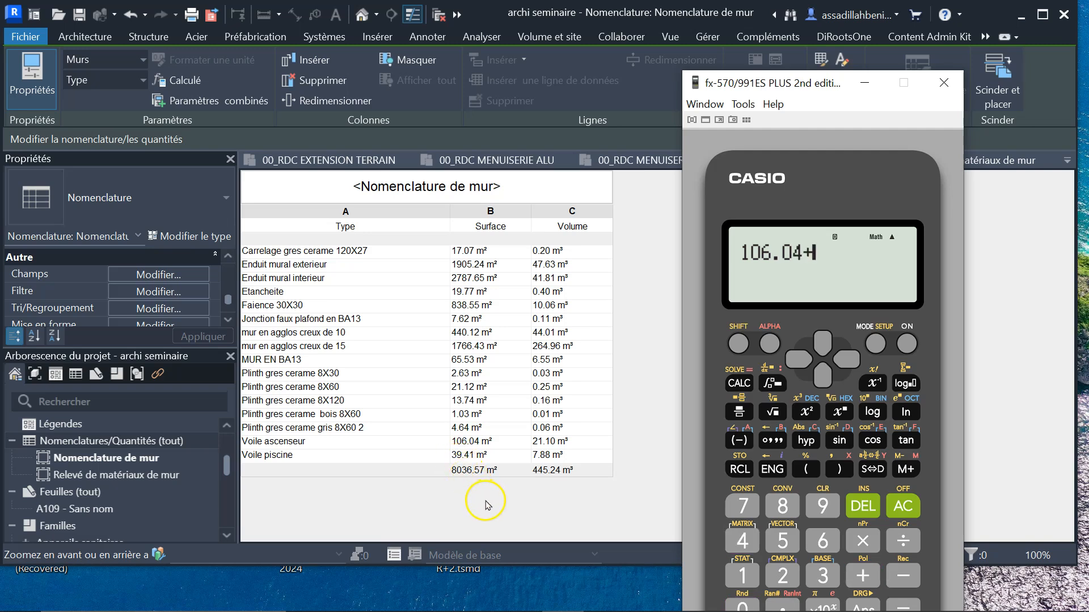
{"action": "type", "text": "39.41"}
{"action": "key", "text": "Return"}
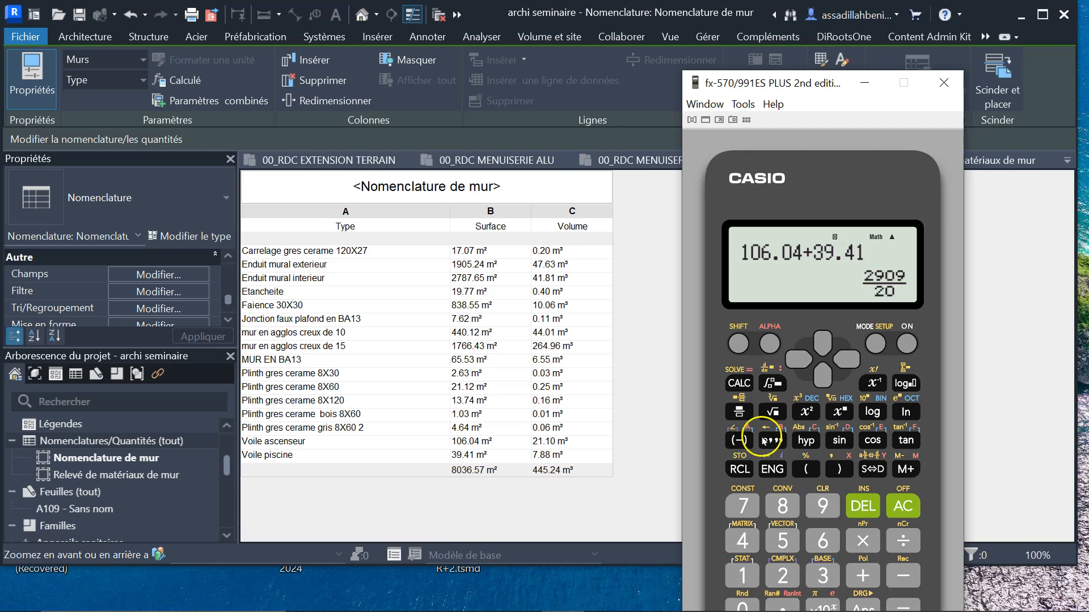
{"action": "left_click", "coordinate": [873, 468]}
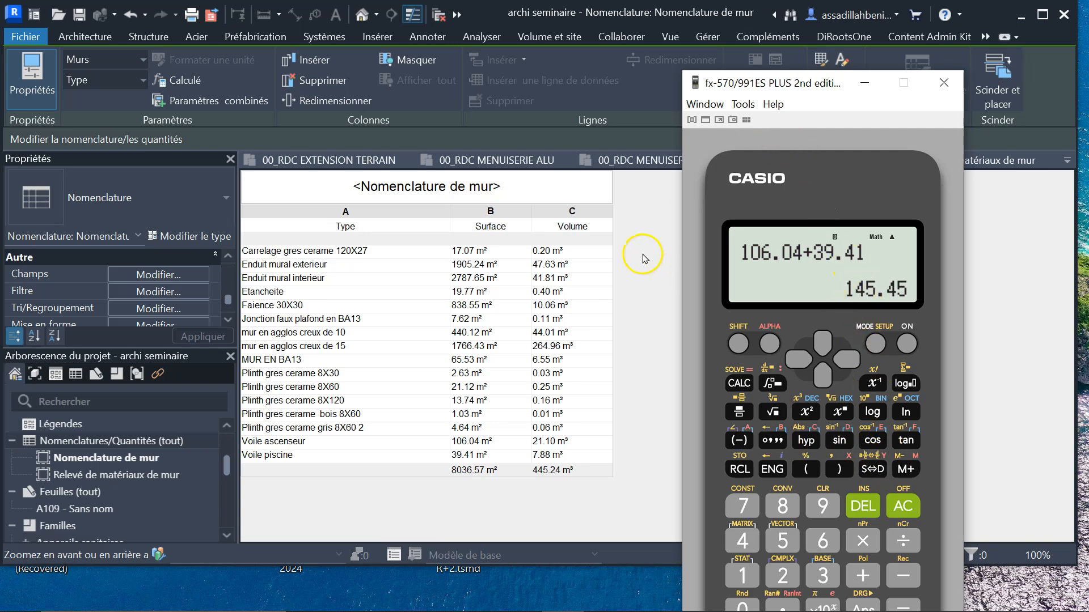
Compare the calculated voile sum with the Maçonnerie - Voile BA surface in the material takeoff, then minimize the calculator and maximize Revit
{"action": "left_click_drag", "start_coordinate": [786, 77], "coordinate": [484, 97]}
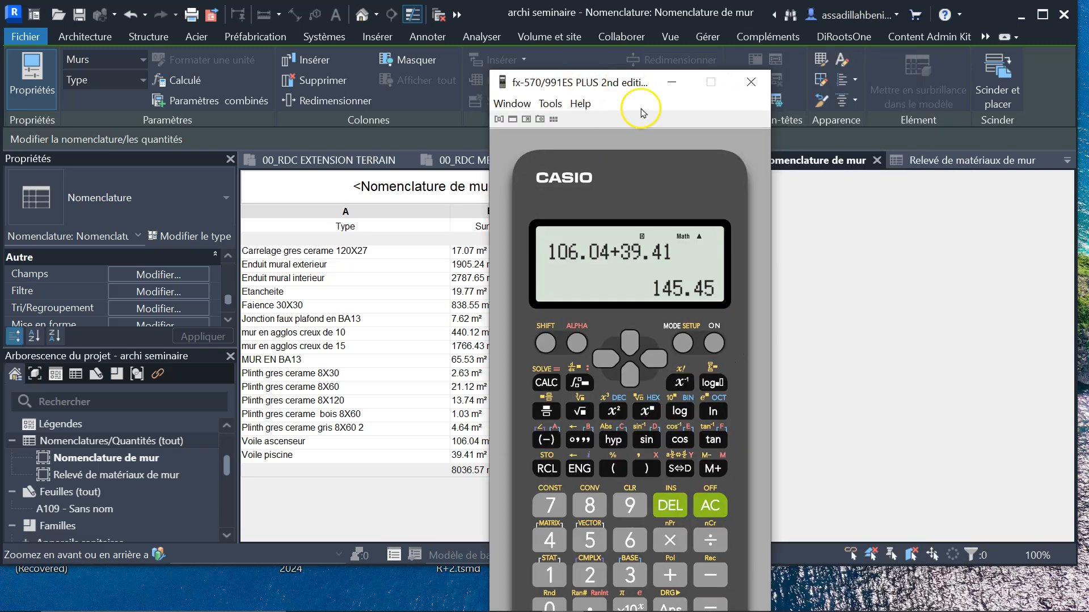
{"action": "left_click", "coordinate": [957, 165]}
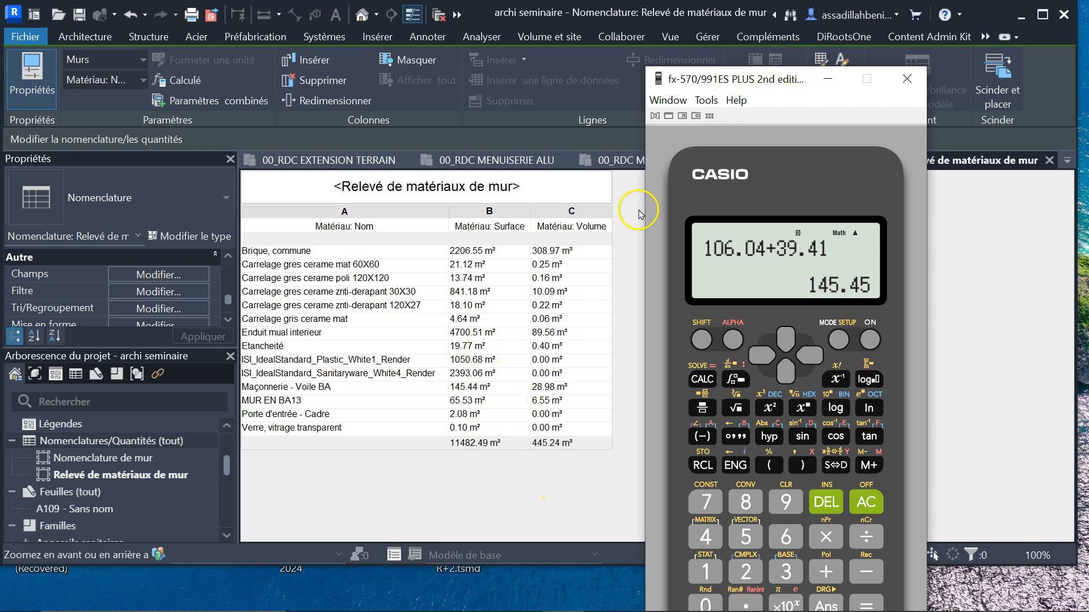
{"action": "left_click", "coordinate": [829, 79]}
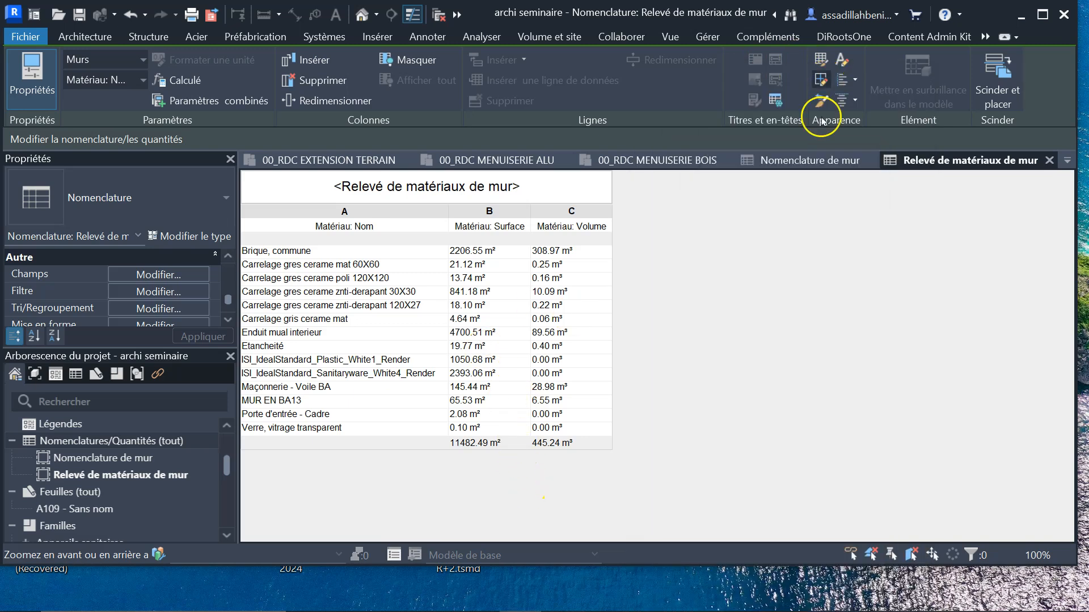
{"action": "left_click", "coordinate": [1041, 16]}
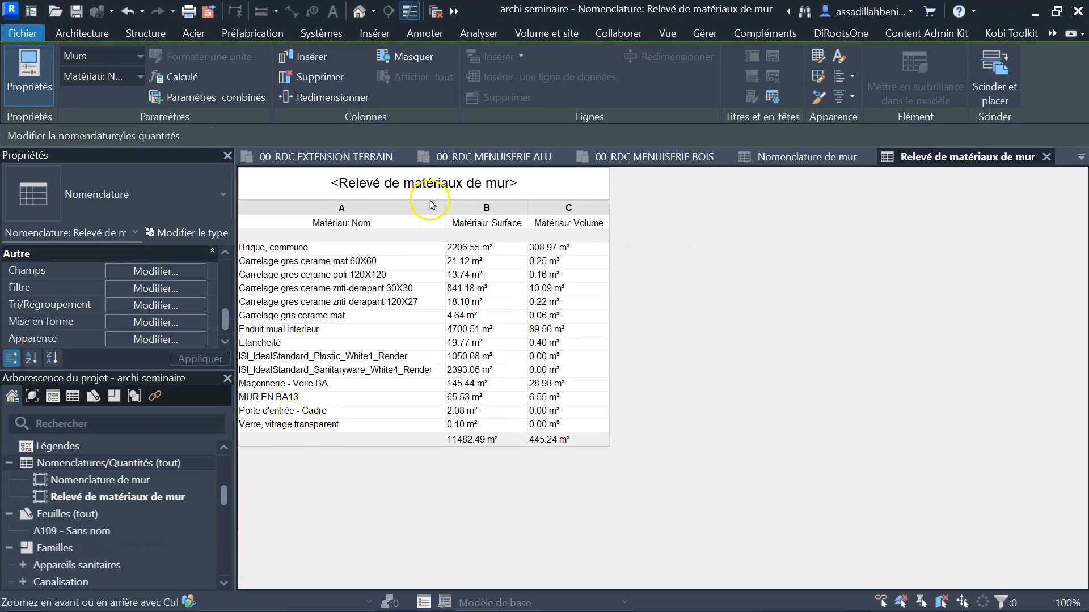
Create a Nomenclature/Quantités schedule of building components for the Portes category with the phase Nouvelle construction
{"action": "left_click", "coordinate": [668, 34]}
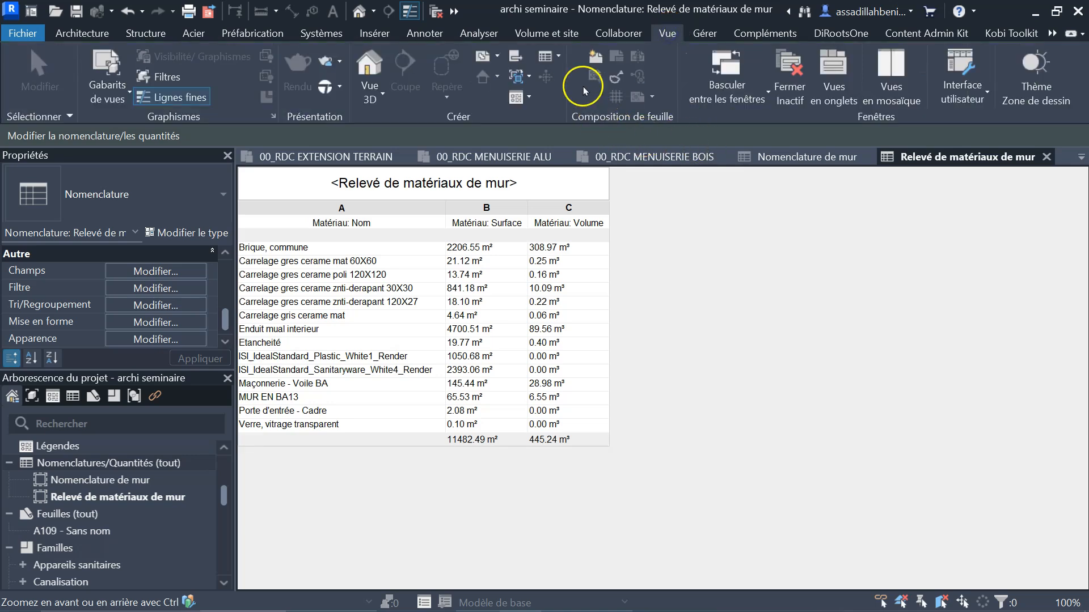
{"action": "left_click", "coordinate": [557, 56]}
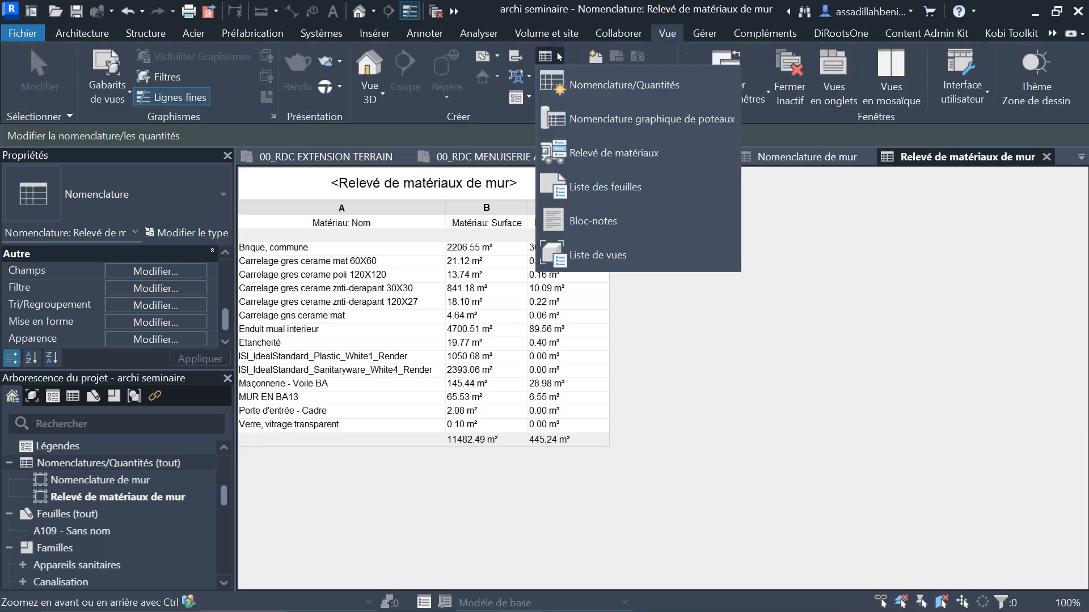
{"action": "left_click", "coordinate": [631, 88]}
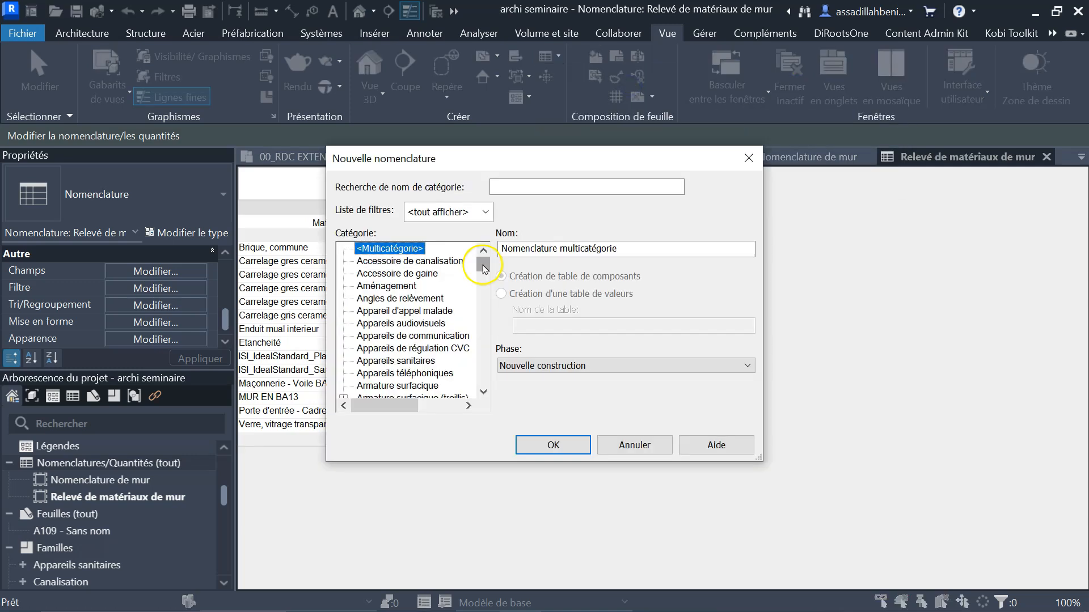
{"action": "left_click_drag", "start_coordinate": [483, 269], "coordinate": [452, 364]}
{"action": "scroll", "coordinate": [452, 365], "scroll_direction": "up", "scroll_amount": 8}
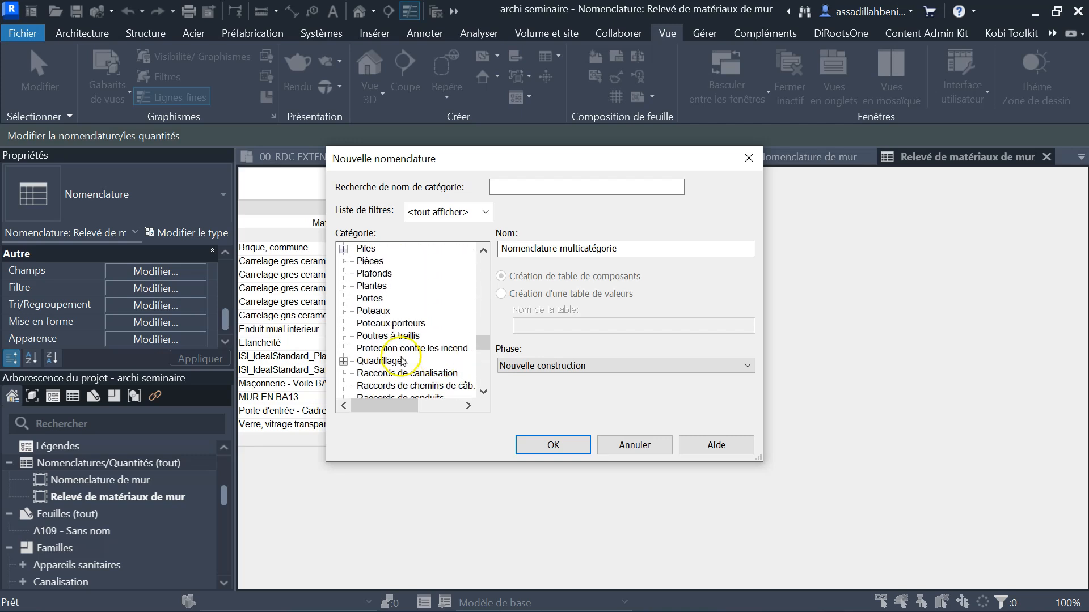
{"action": "left_click", "coordinate": [370, 299]}
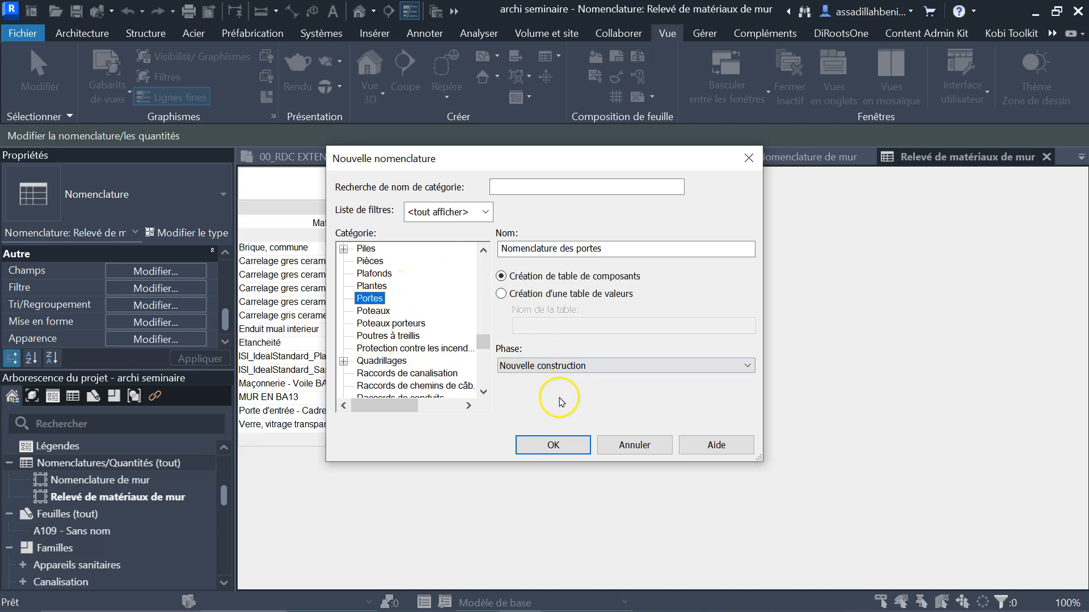
{"action": "left_click", "coordinate": [553, 445]}
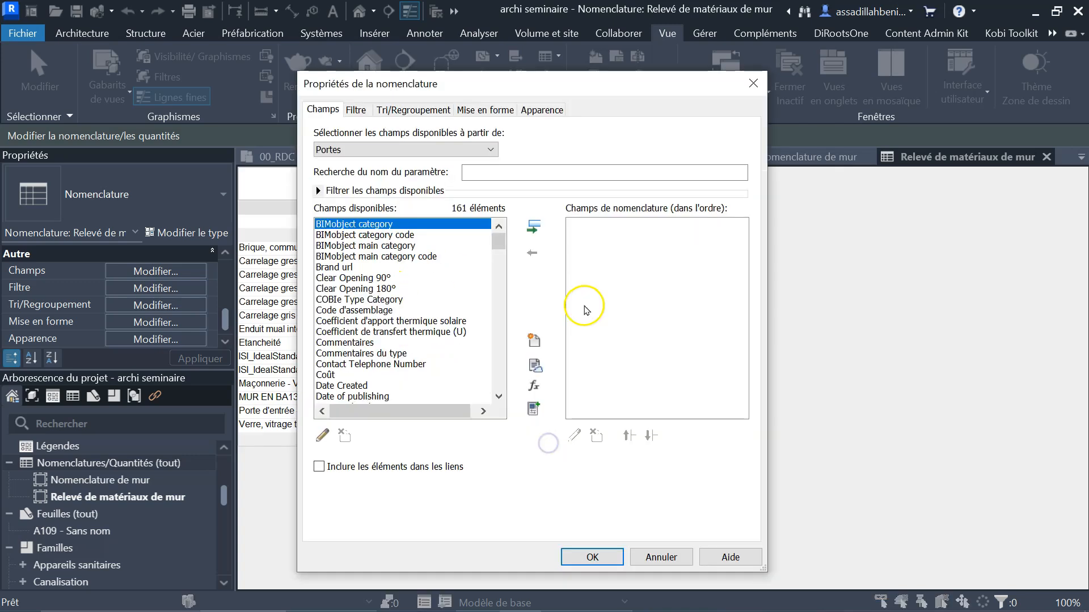
Add the fields Type and Largeur, in that order, to the door schedule
{"action": "left_click_drag", "start_coordinate": [499, 243], "coordinate": [493, 309]}
{"action": "scroll", "coordinate": [425, 355], "scroll_direction": "down", "scroll_amount": 7}
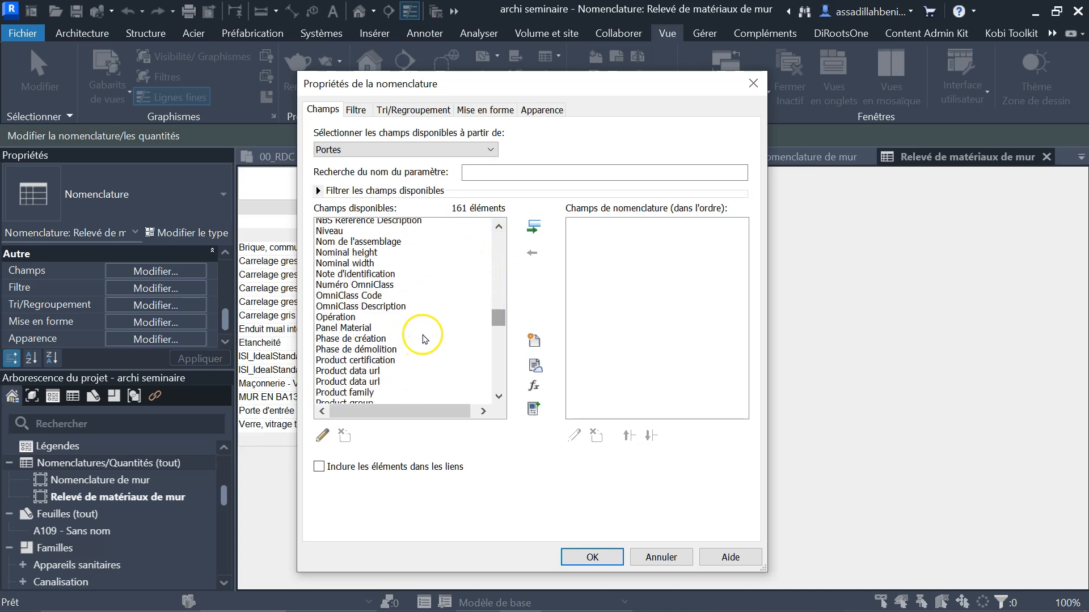
{"action": "scroll", "coordinate": [429, 333], "scroll_direction": "down", "scroll_amount": 8}
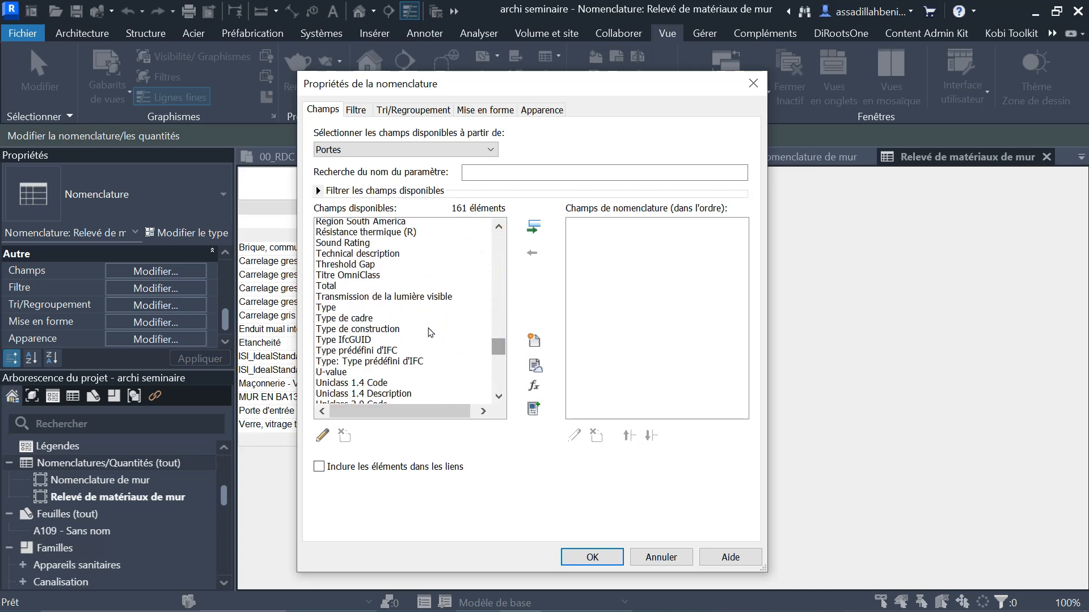
{"action": "left_click", "coordinate": [332, 280]}
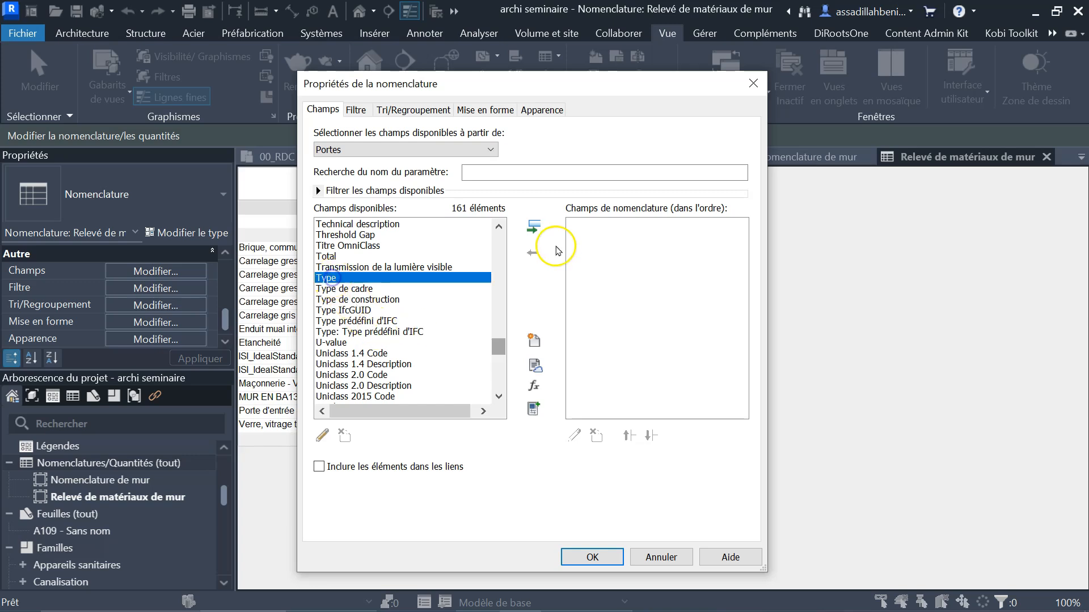
{"action": "left_click", "coordinate": [533, 227]}
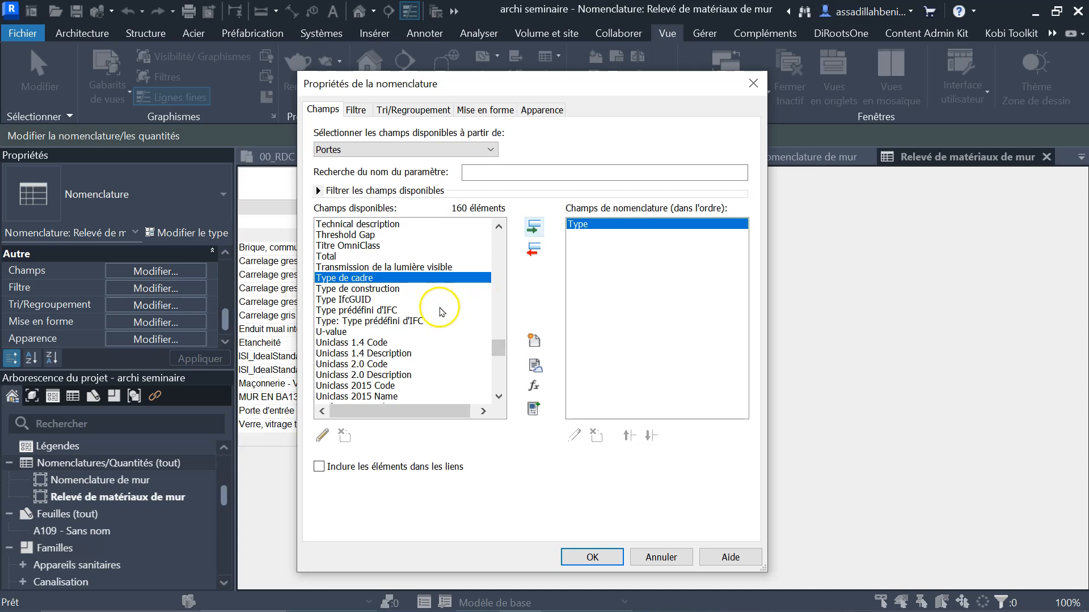
{"action": "scroll", "coordinate": [422, 340], "scroll_direction": "up", "scroll_amount": 4}
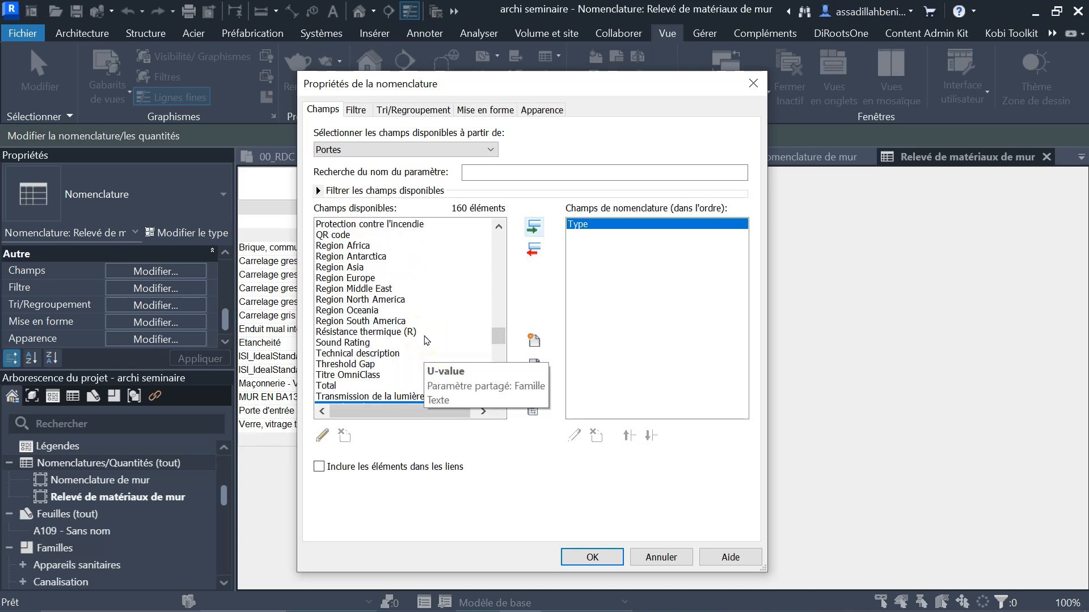
{"action": "scroll", "coordinate": [397, 340], "scroll_direction": "up", "scroll_amount": 10}
{"action": "left_click", "coordinate": [340, 299]}
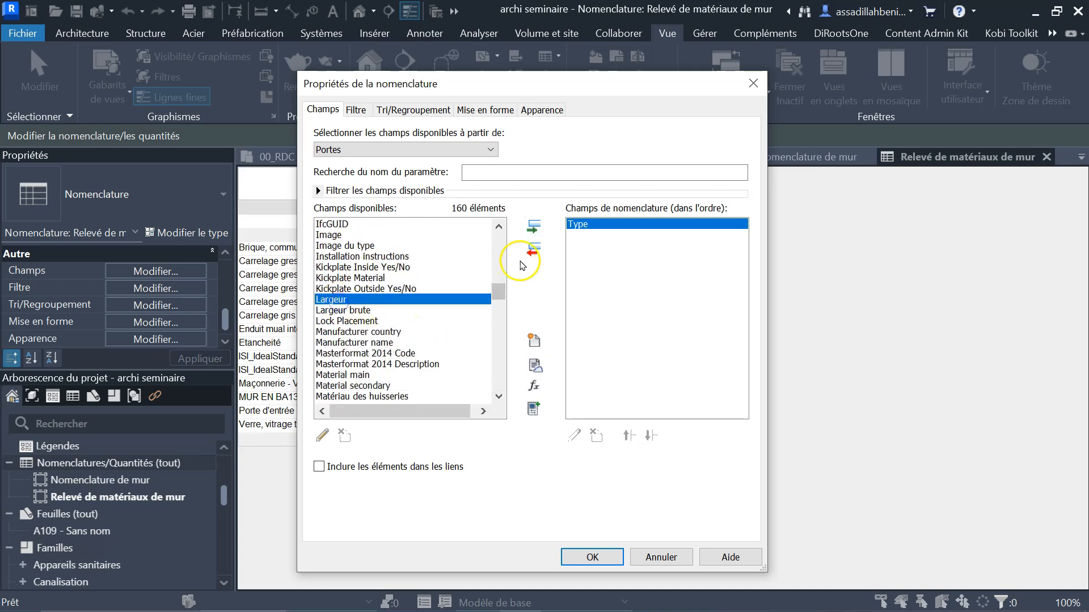
{"action": "left_click", "coordinate": [533, 227]}
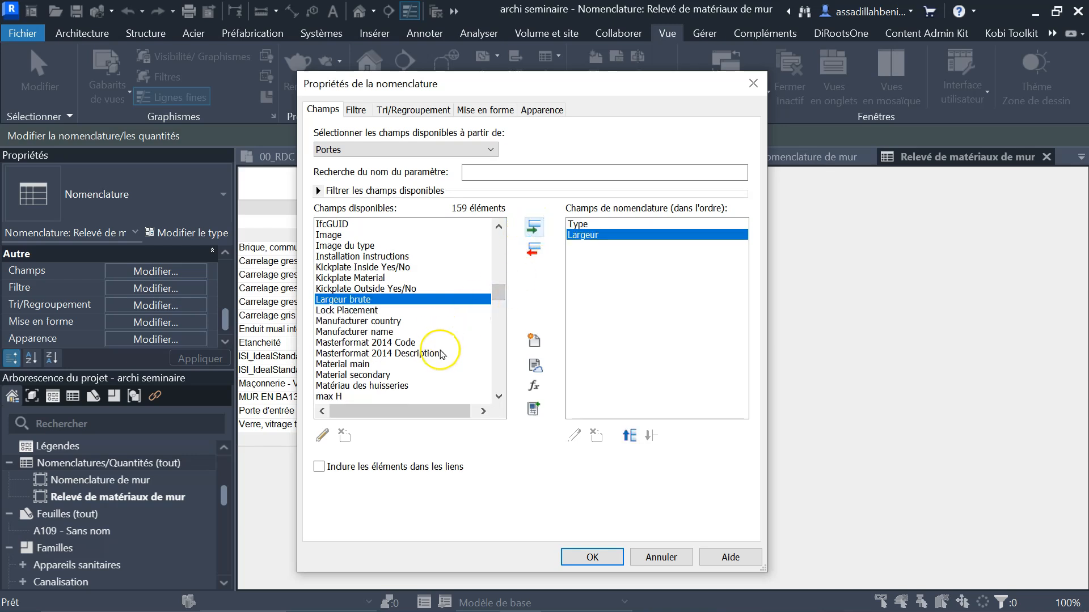
Add the fields Hauteur and Niveau, in that order, to the door schedule
{"action": "scroll", "coordinate": [441, 352], "scroll_direction": "up", "scroll_amount": 1}
{"action": "scroll", "coordinate": [442, 348], "scroll_direction": "down", "scroll_amount": 1}
{"action": "scroll", "coordinate": [420, 323], "scroll_direction": "up", "scroll_amount": 5}
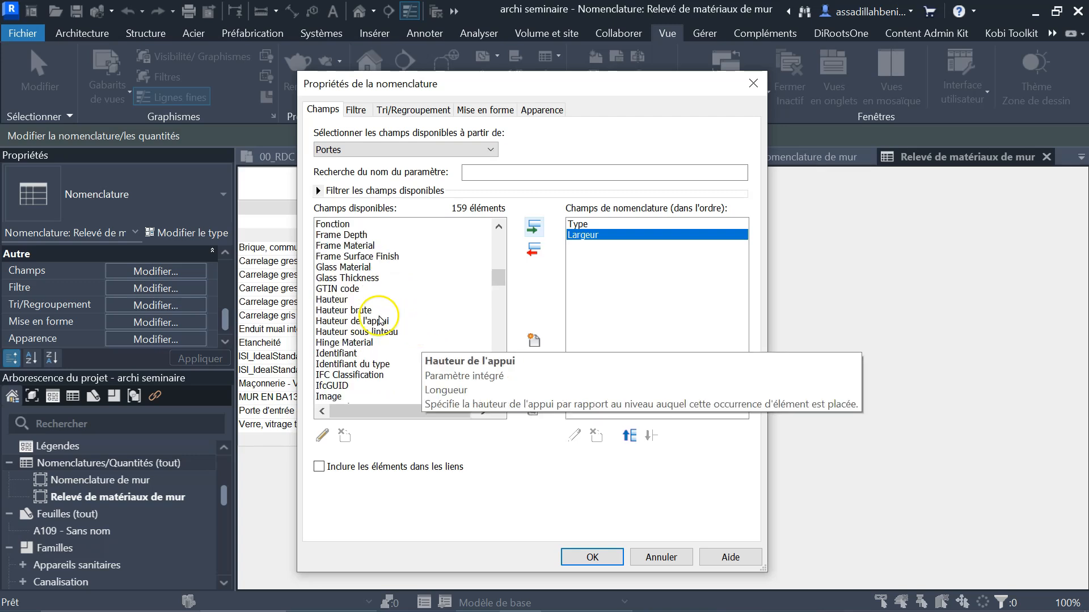
{"action": "left_click", "coordinate": [352, 299]}
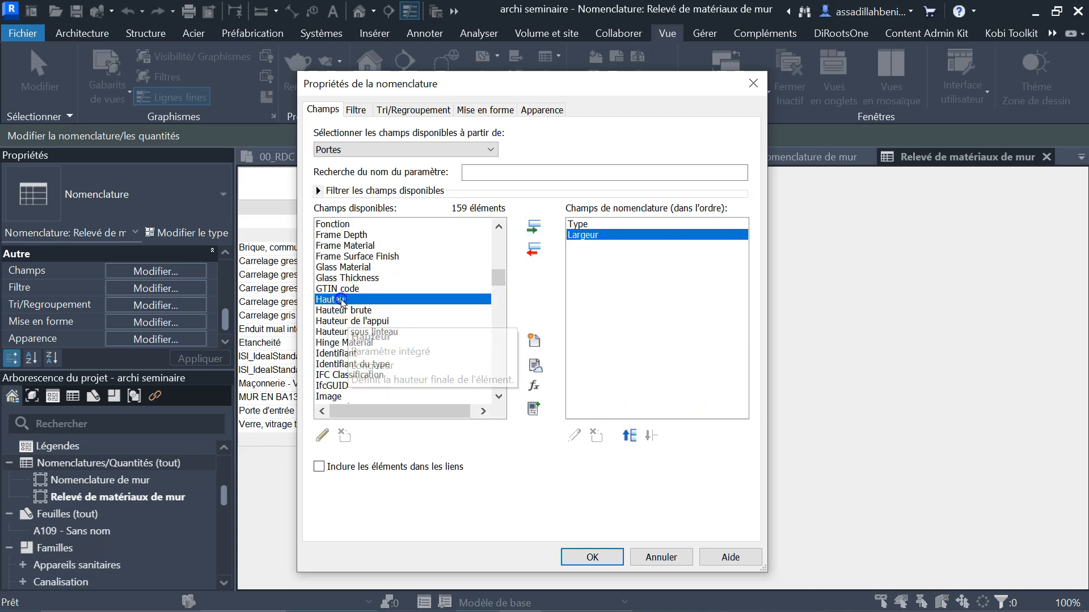
{"action": "left_click", "coordinate": [536, 228]}
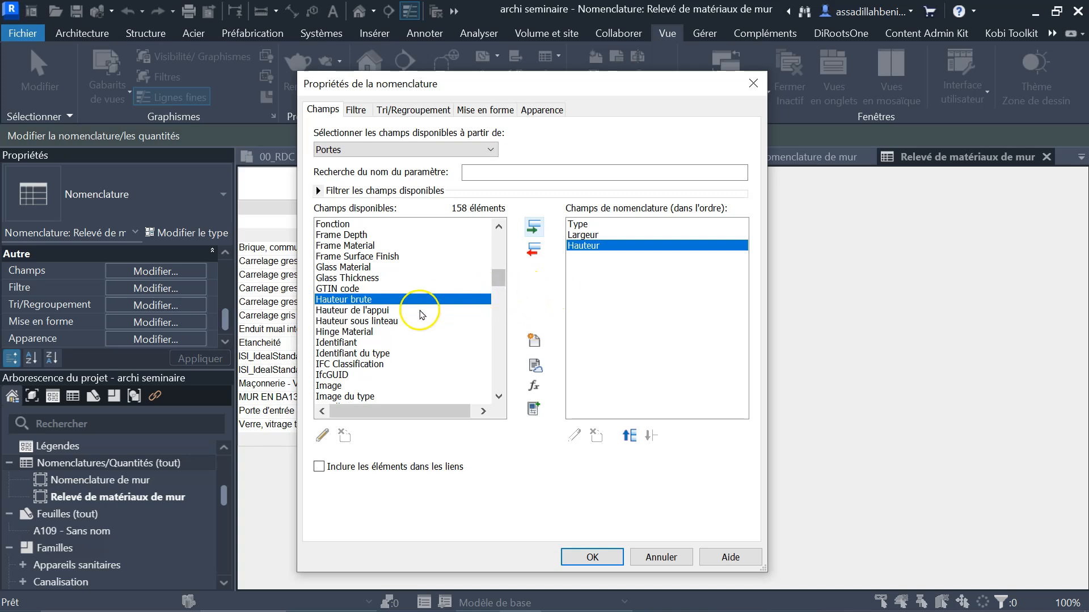
{"action": "scroll", "coordinate": [422, 333], "scroll_direction": "down", "scroll_amount": 10}
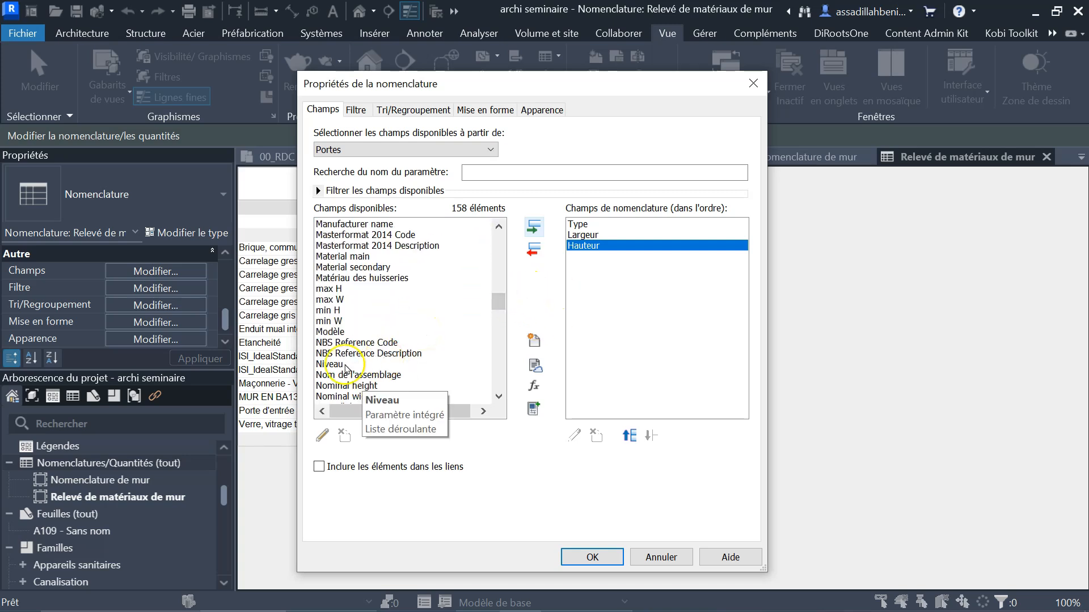
{"action": "left_click", "coordinate": [344, 365]}
{"action": "left_click", "coordinate": [533, 227]}
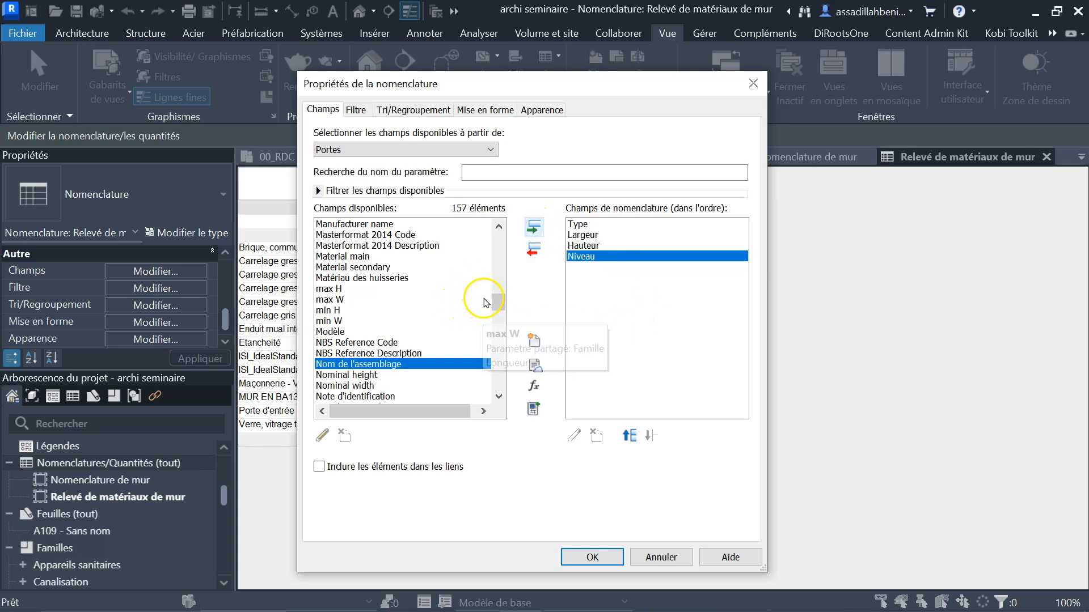
Add the Total field, move it to the beginning of the field order, and create the door schedule
{"action": "scroll", "coordinate": [454, 262], "scroll_direction": "down", "scroll_amount": 15}
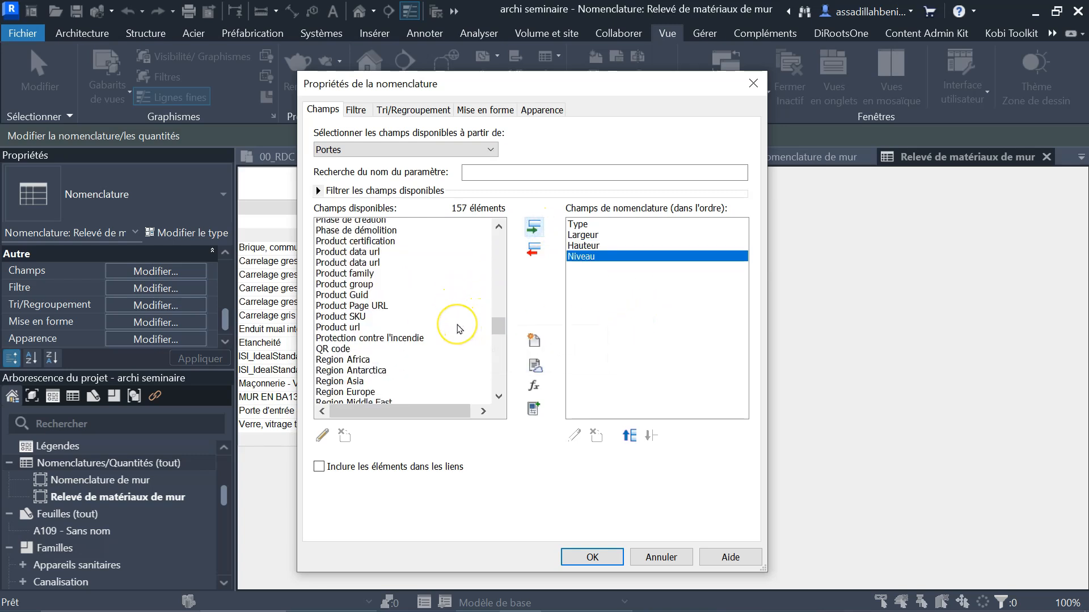
{"action": "scroll", "coordinate": [459, 329], "scroll_direction": "down", "scroll_amount": 2}
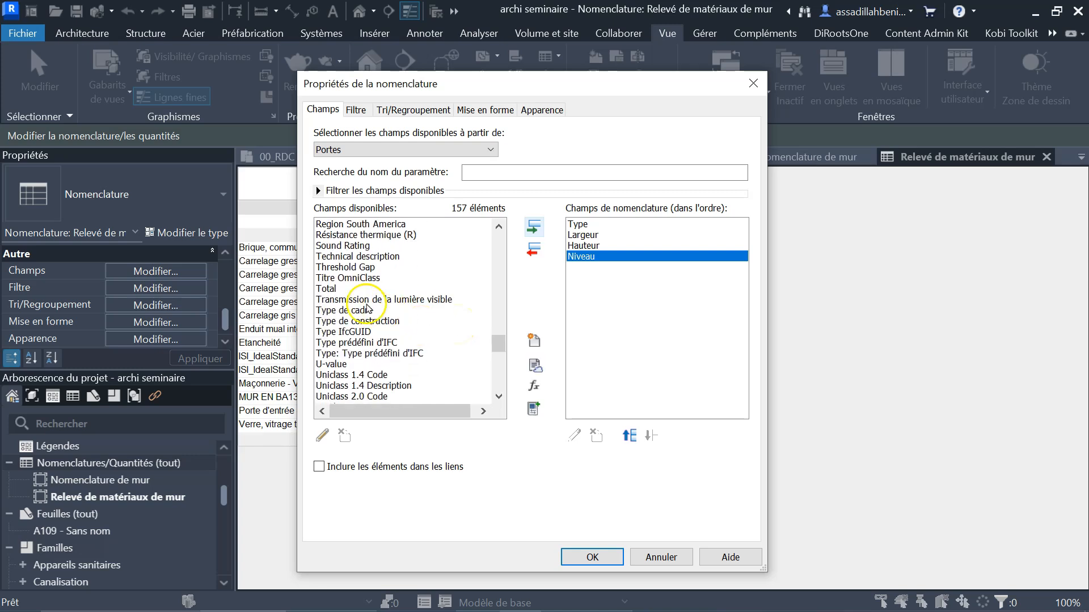
{"action": "left_click", "coordinate": [331, 289]}
{"action": "left_click", "coordinate": [533, 227]}
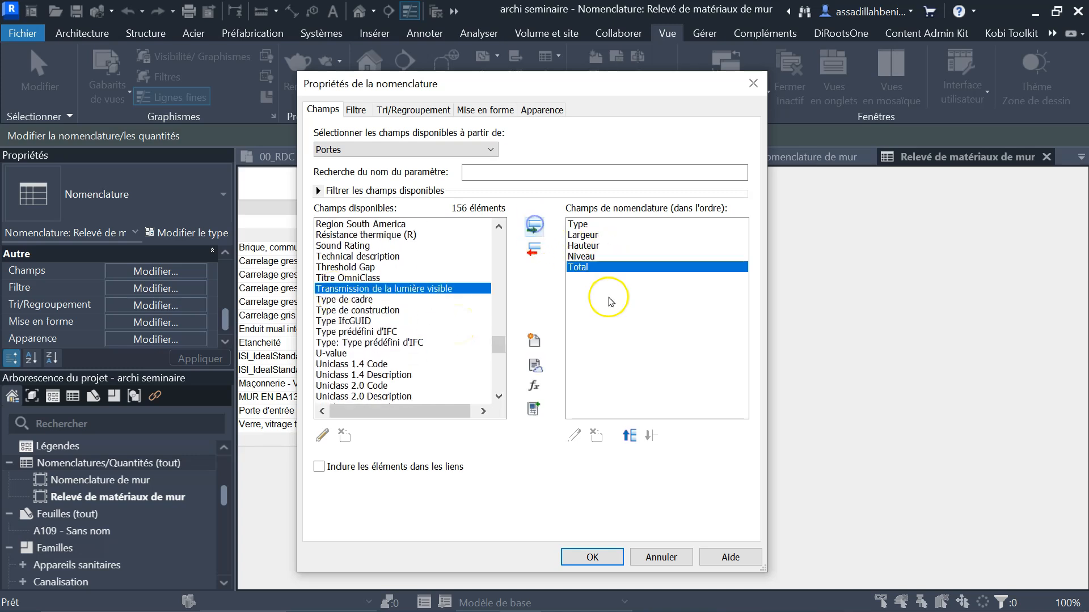
{"action": "left_click", "coordinate": [629, 437]}
{"action": "left_click", "coordinate": [629, 437]}
{"action": "left_click", "coordinate": [629, 437]}
{"action": "left_click", "coordinate": [629, 437]}
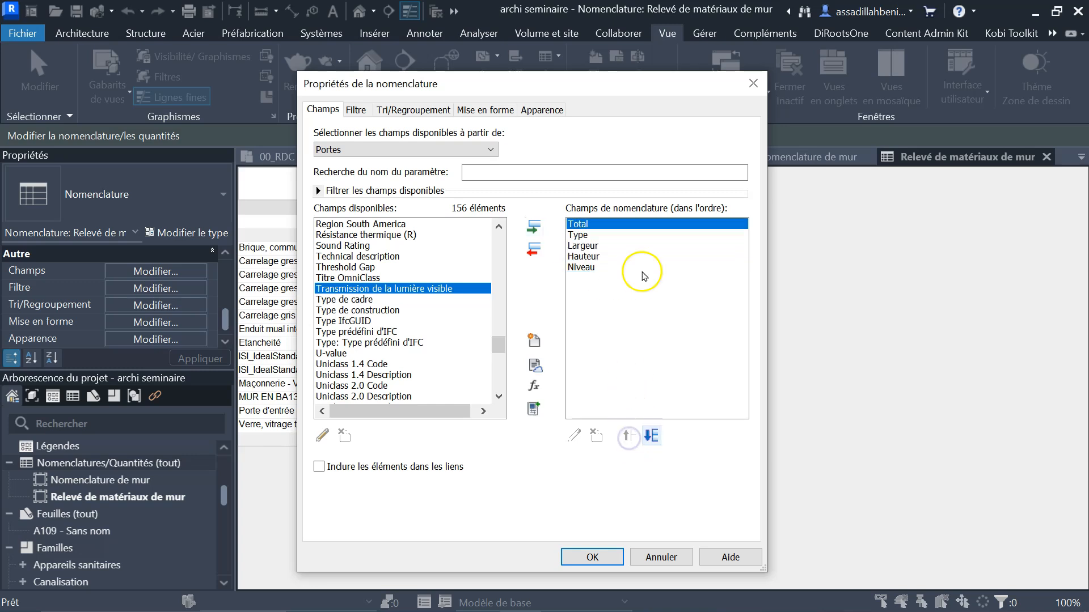
{"action": "left_click", "coordinate": [592, 557]}
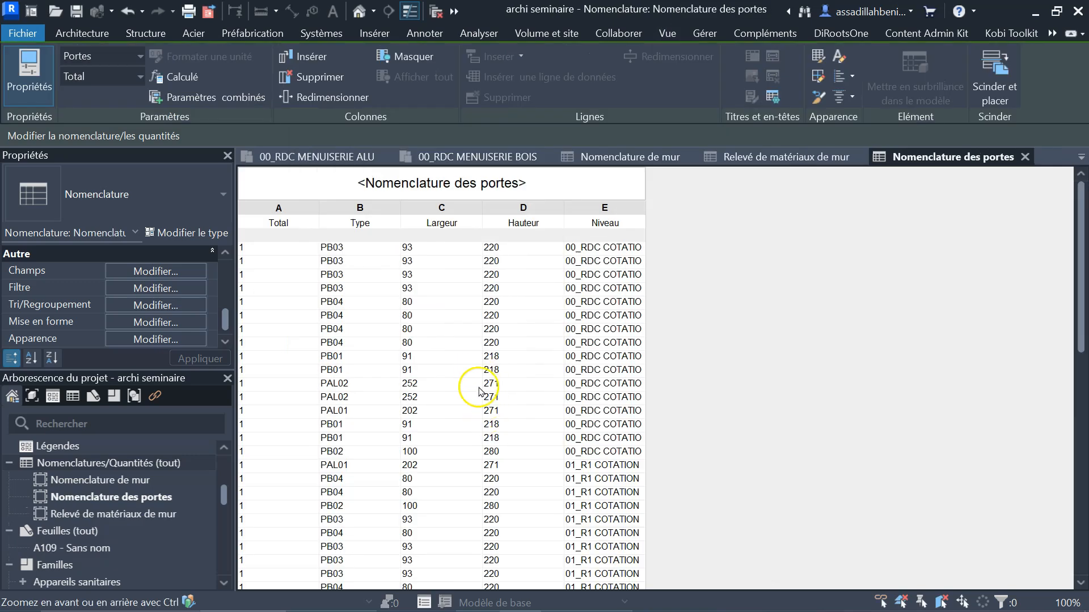
Sort the door schedule by Type with a Titre, nombre et totaux footer and no header, then by Niveau
{"action": "scroll", "coordinate": [492, 414], "scroll_direction": "down", "scroll_amount": 5}
{"action": "scroll", "coordinate": [494, 418], "scroll_direction": "up", "scroll_amount": 6}
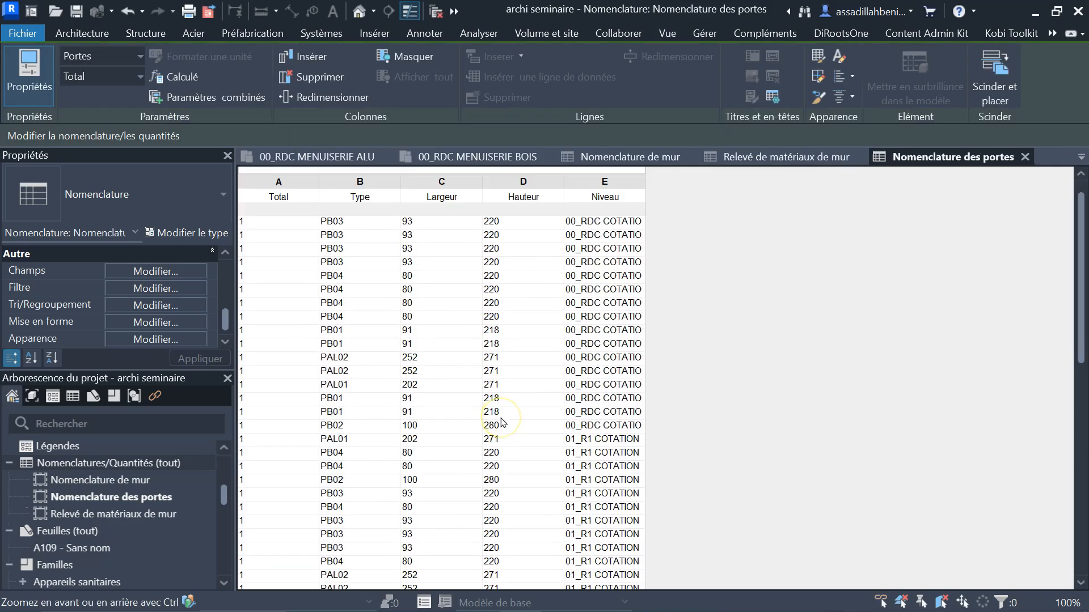
{"action": "left_click", "coordinate": [145, 305]}
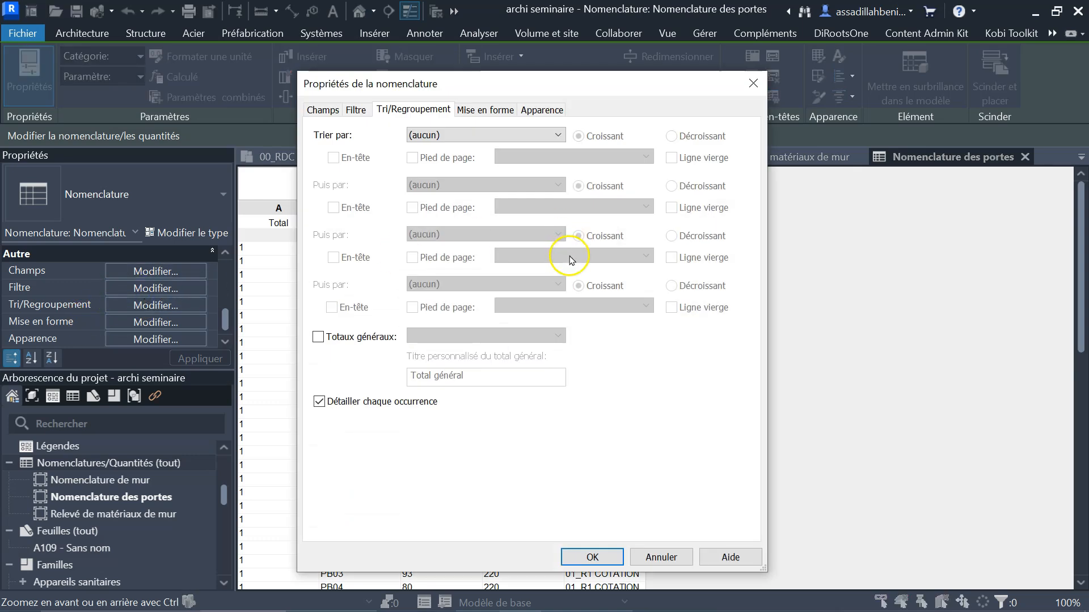
{"action": "left_click", "coordinate": [460, 137]}
{"action": "left_click", "coordinate": [462, 150]}
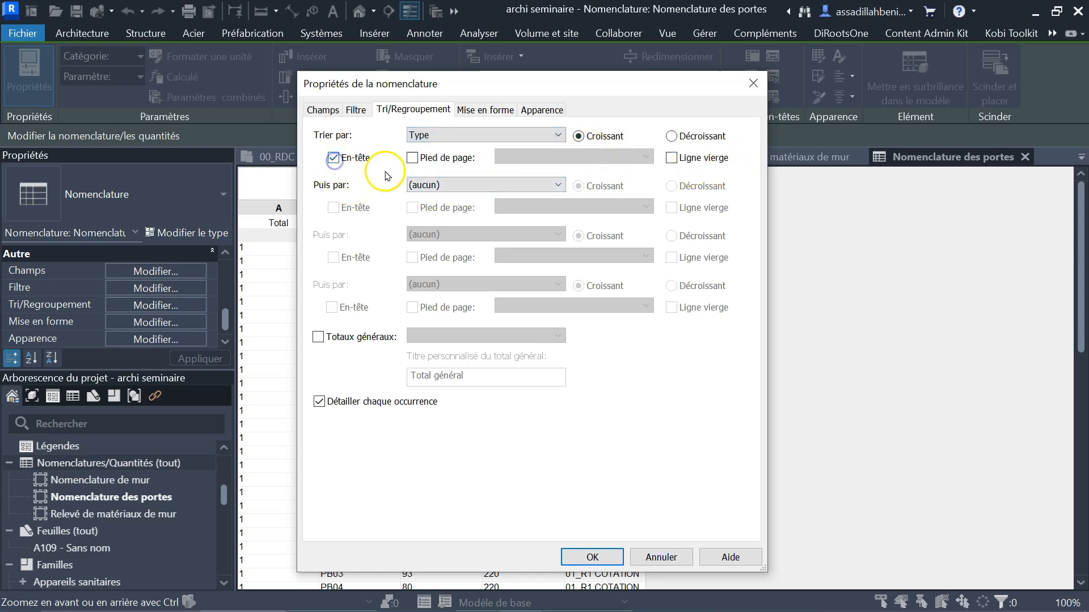
{"action": "left_click", "coordinate": [412, 157]}
{"action": "left_click", "coordinate": [524, 170]}
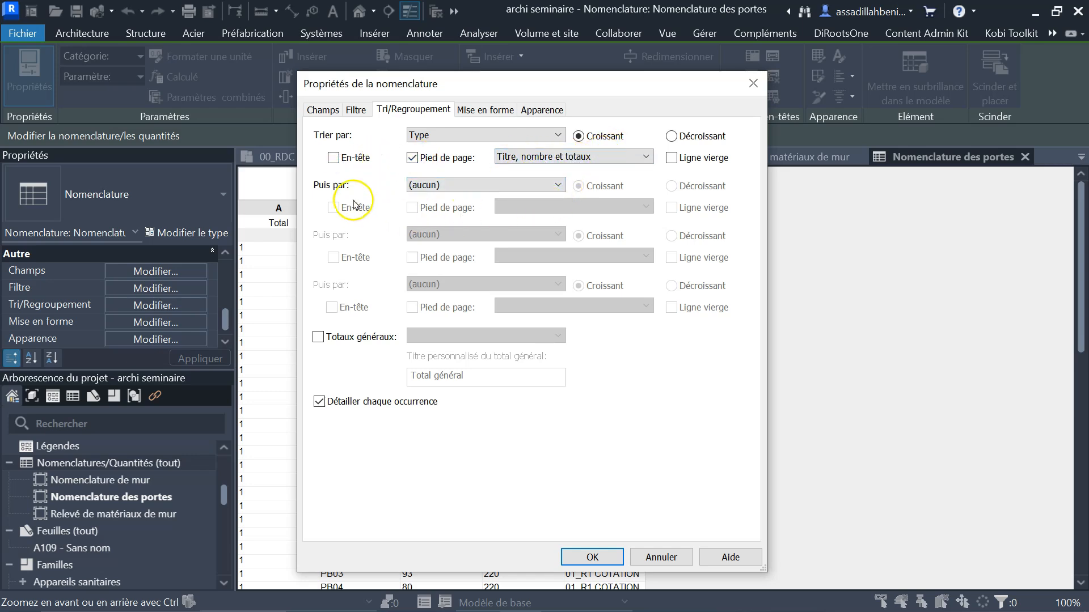
{"action": "left_click", "coordinate": [462, 184]}
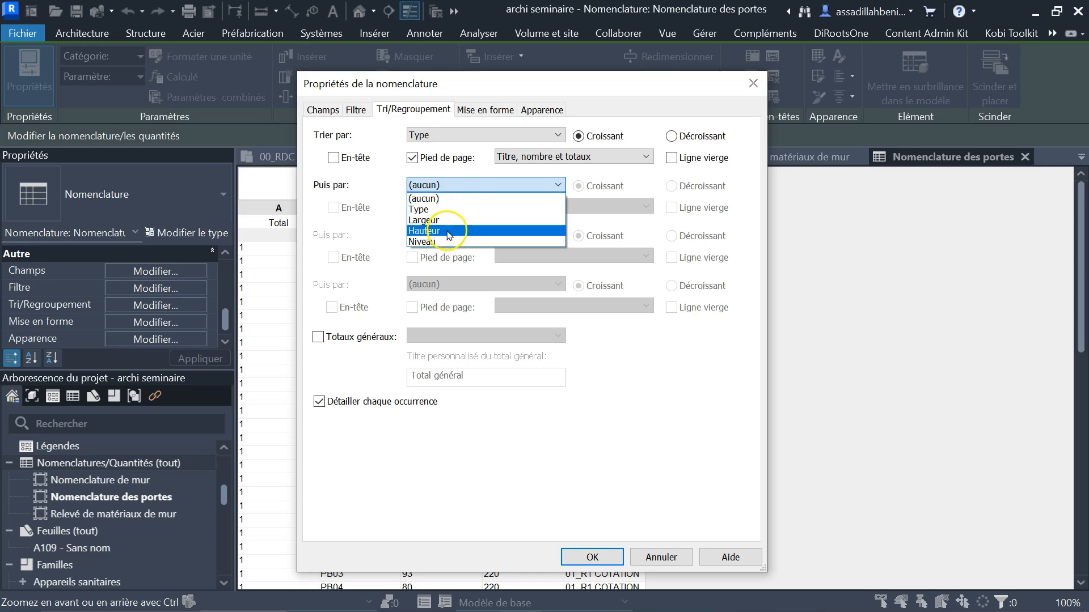
{"action": "left_click", "coordinate": [448, 241]}
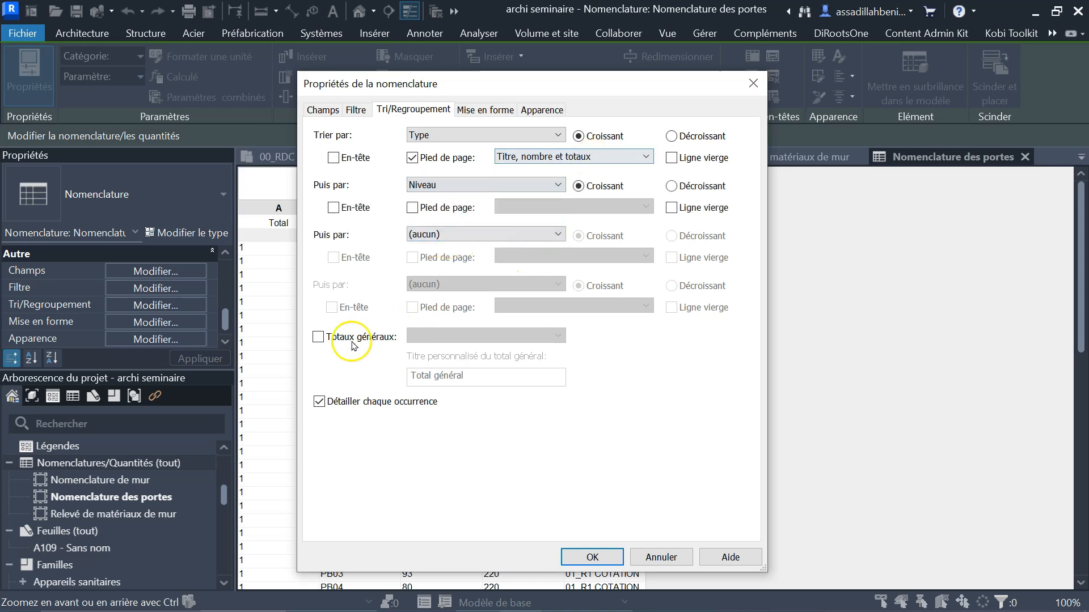
Enable grand totals with Titre, nombre et totaux, turn off itemizing every instance, and apply the schedule properties
{"action": "left_click", "coordinate": [318, 337]}
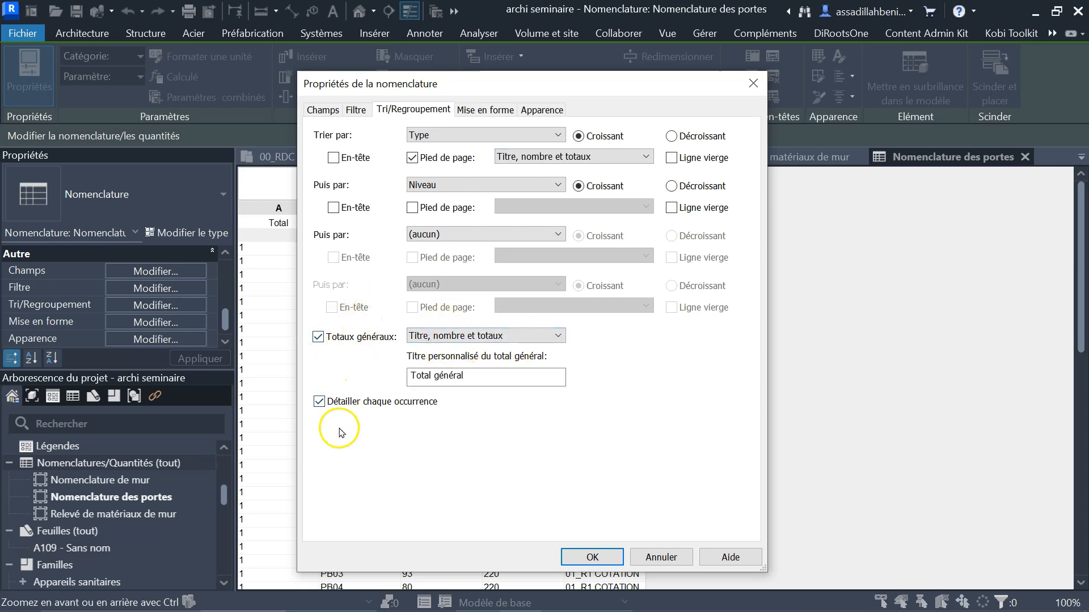
{"action": "left_click", "coordinate": [318, 402]}
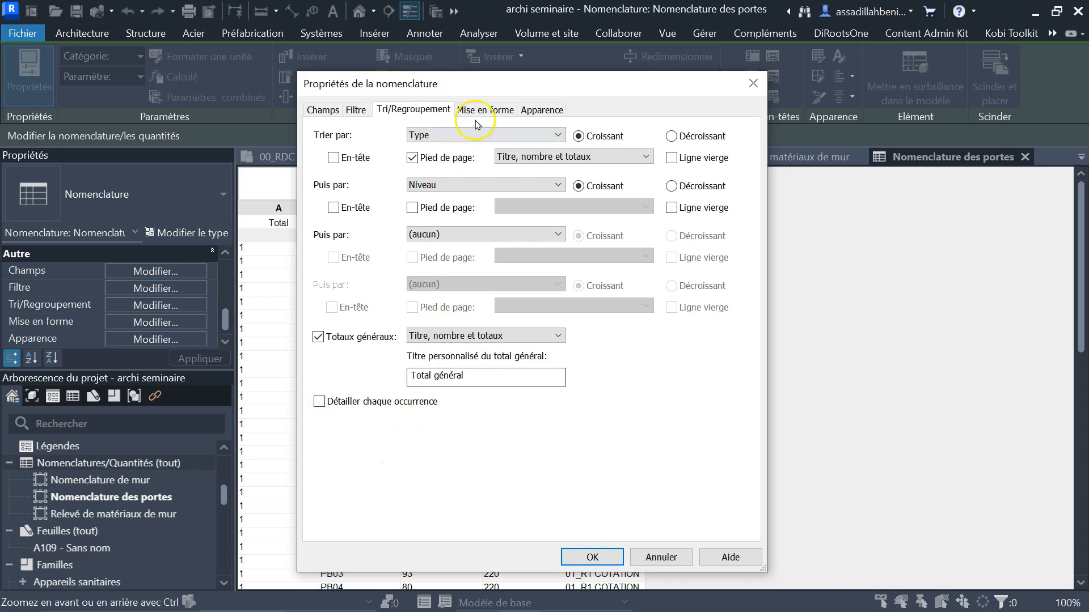
{"action": "left_click", "coordinate": [485, 110]}
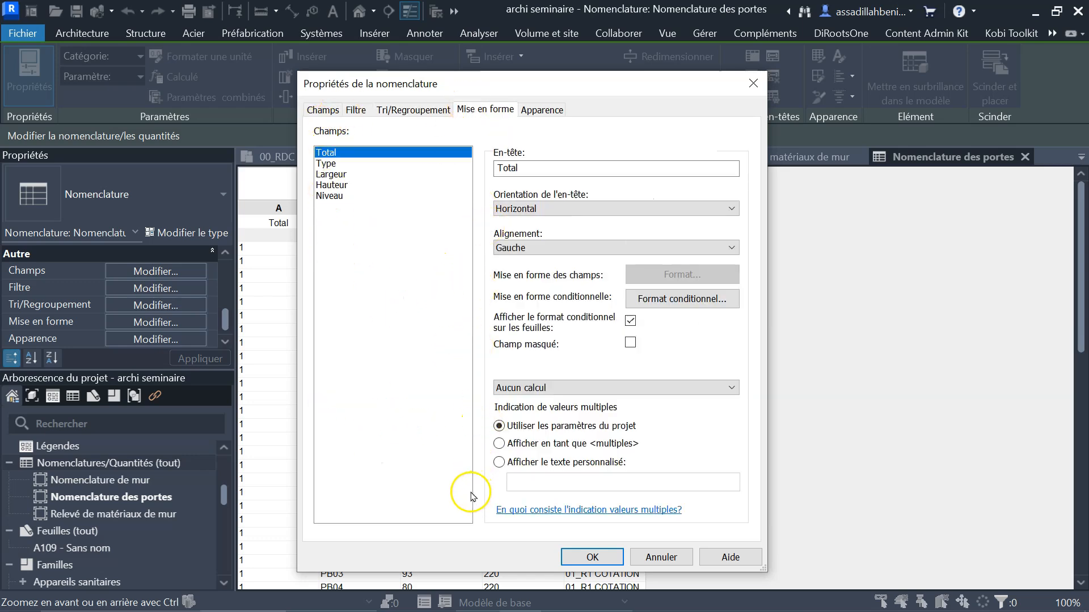
{"action": "left_click", "coordinate": [590, 557]}
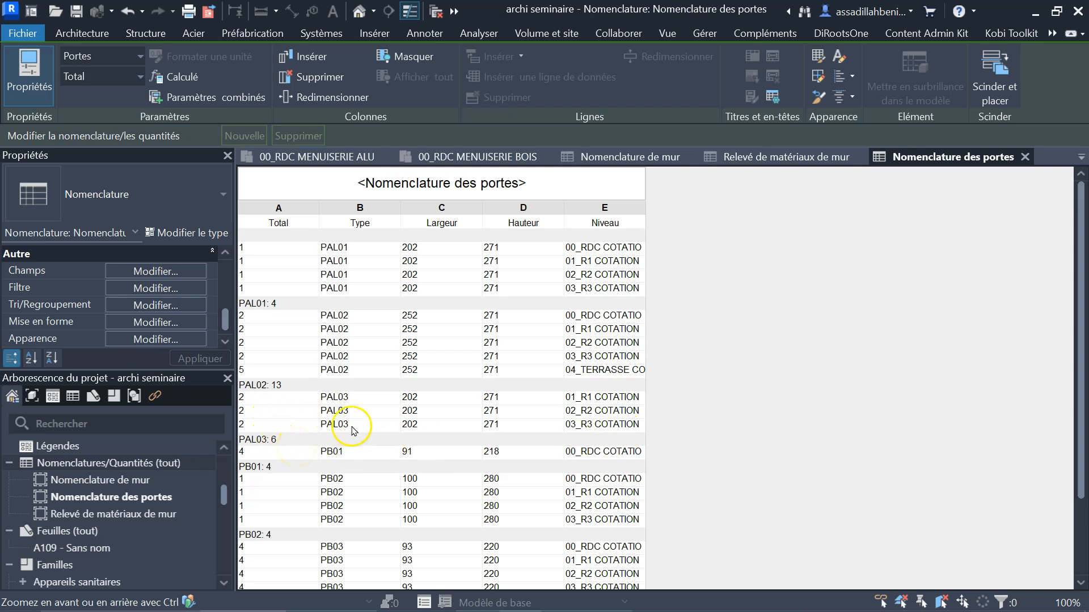
Examine the door quantities per type and level, the type subtotals and the grand total in the door schedule
{"action": "scroll", "coordinate": [419, 425], "scroll_direction": "down", "scroll_amount": 3}
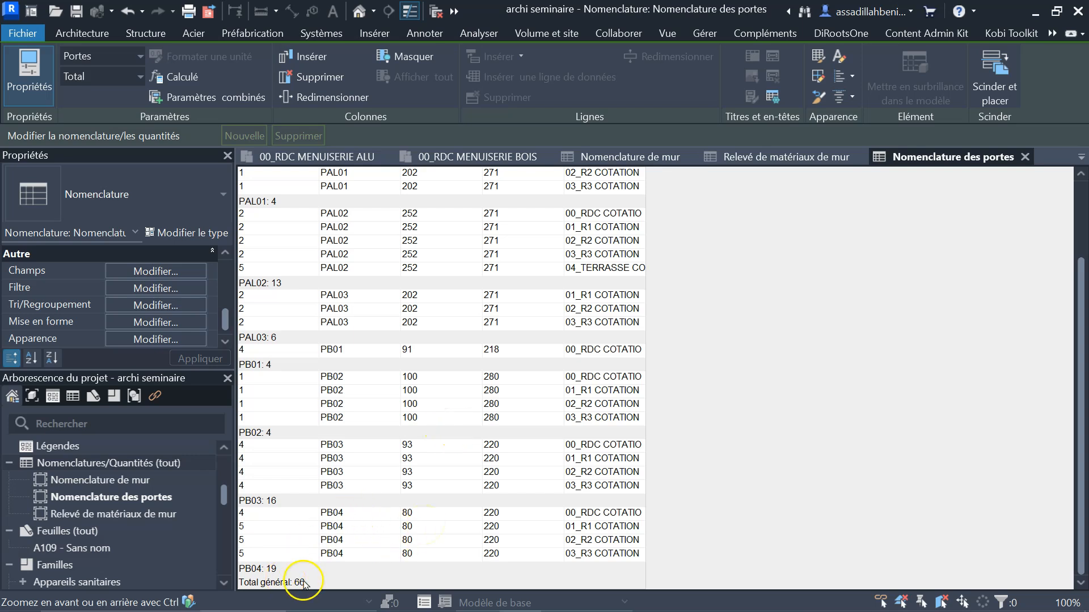
{"action": "scroll", "coordinate": [347, 369], "scroll_direction": "up", "scroll_amount": 3}
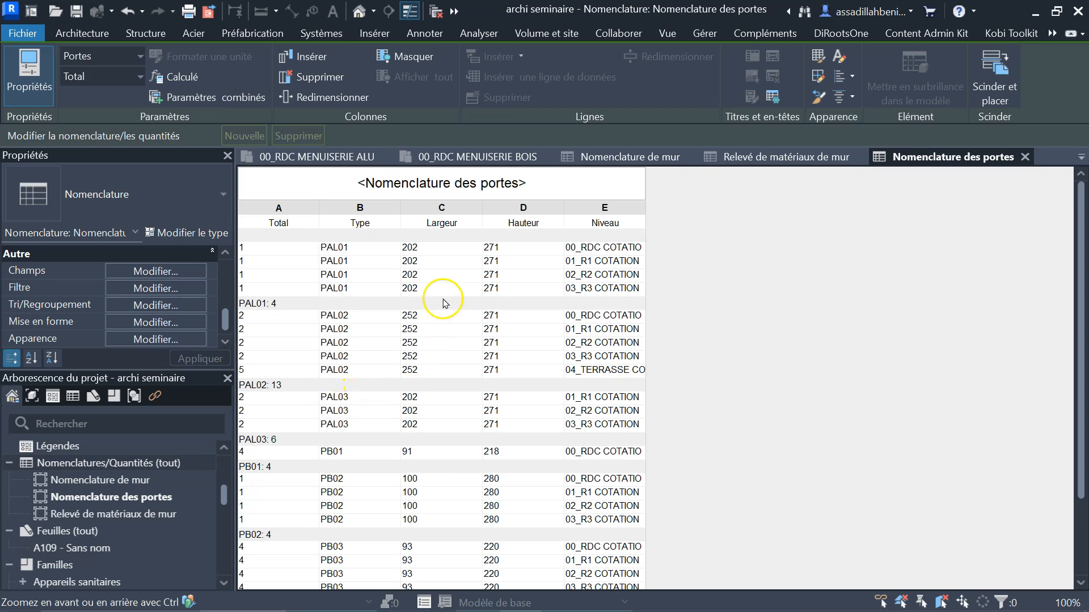
{"action": "scroll", "coordinate": [445, 352], "scroll_direction": "down", "scroll_amount": 3}
{"action": "scroll", "coordinate": [448, 448], "scroll_direction": "up", "scroll_amount": 3}
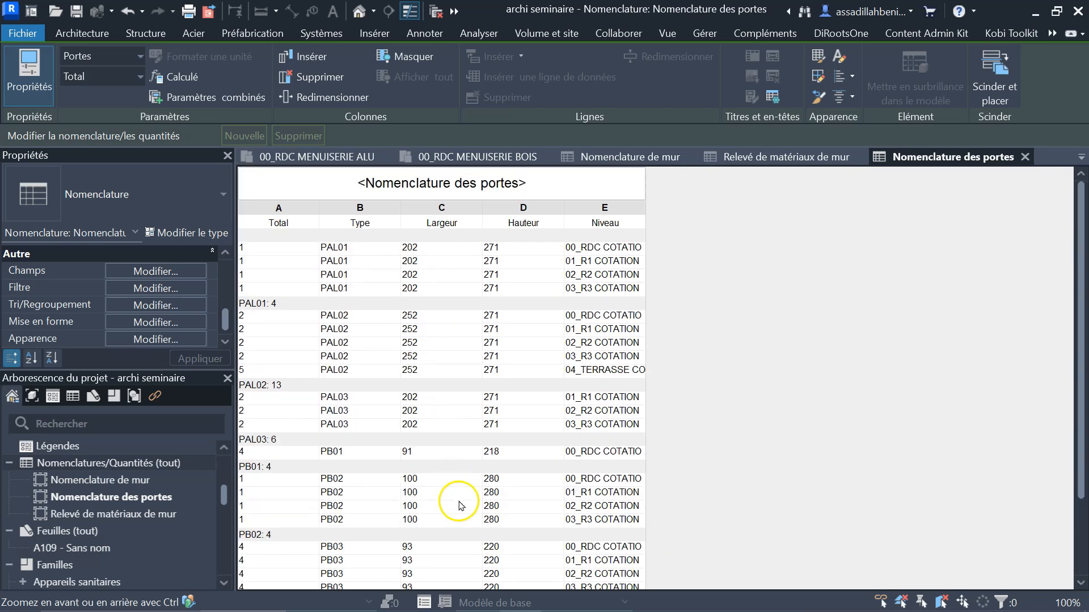
{"action": "scroll", "coordinate": [474, 487], "scroll_direction": "down", "scroll_amount": 3}
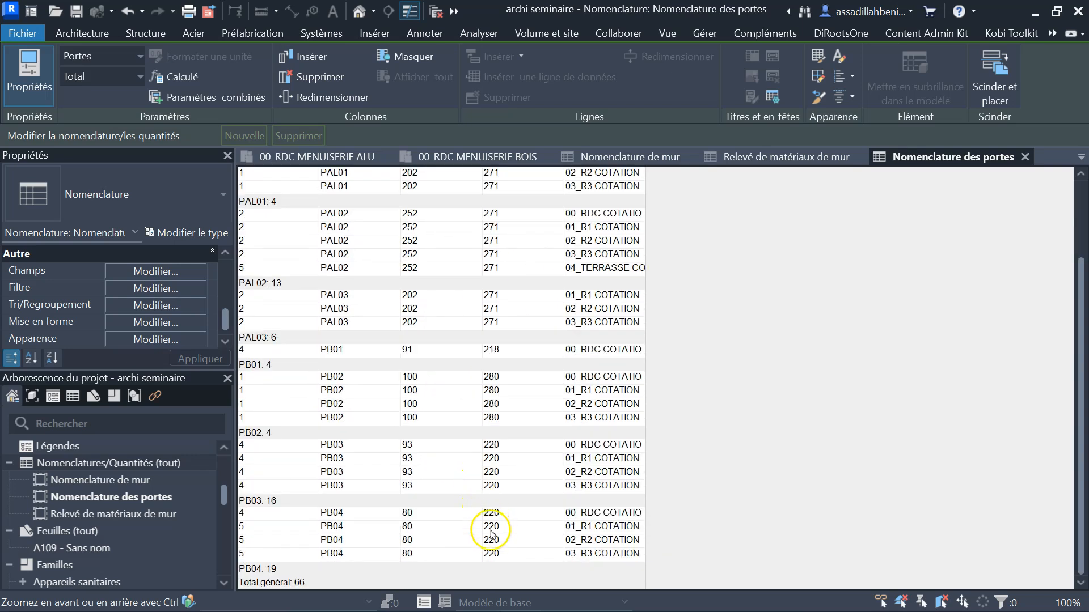
{"action": "scroll", "coordinate": [491, 536], "scroll_direction": "up", "scroll_amount": 3}
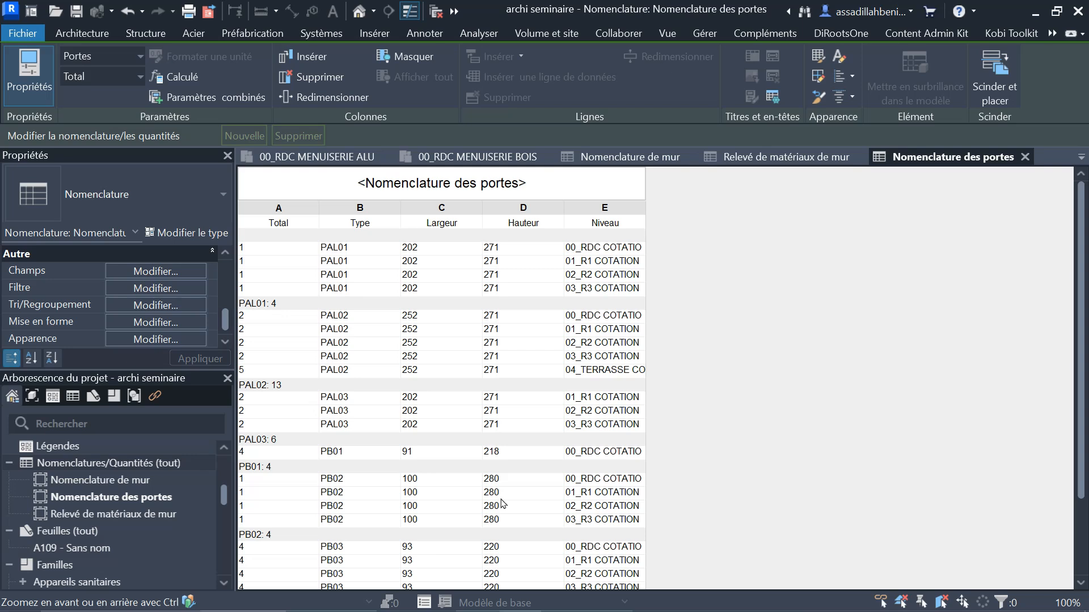
{"action": "scroll", "coordinate": [518, 454], "scroll_direction": "down", "scroll_amount": 5}
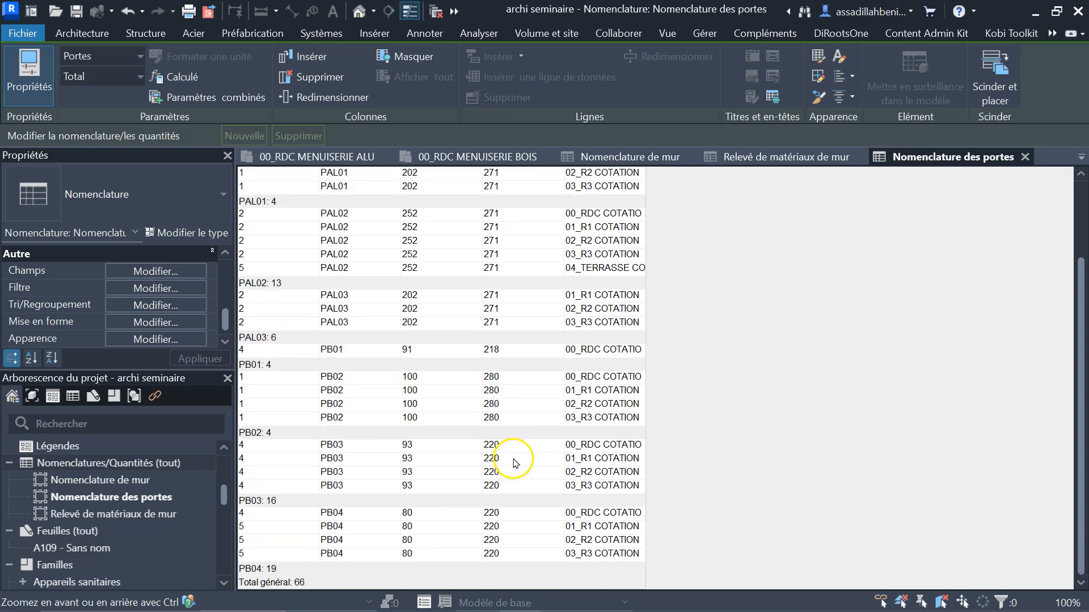
{"action": "scroll", "coordinate": [517, 468], "scroll_direction": "up", "scroll_amount": 5}
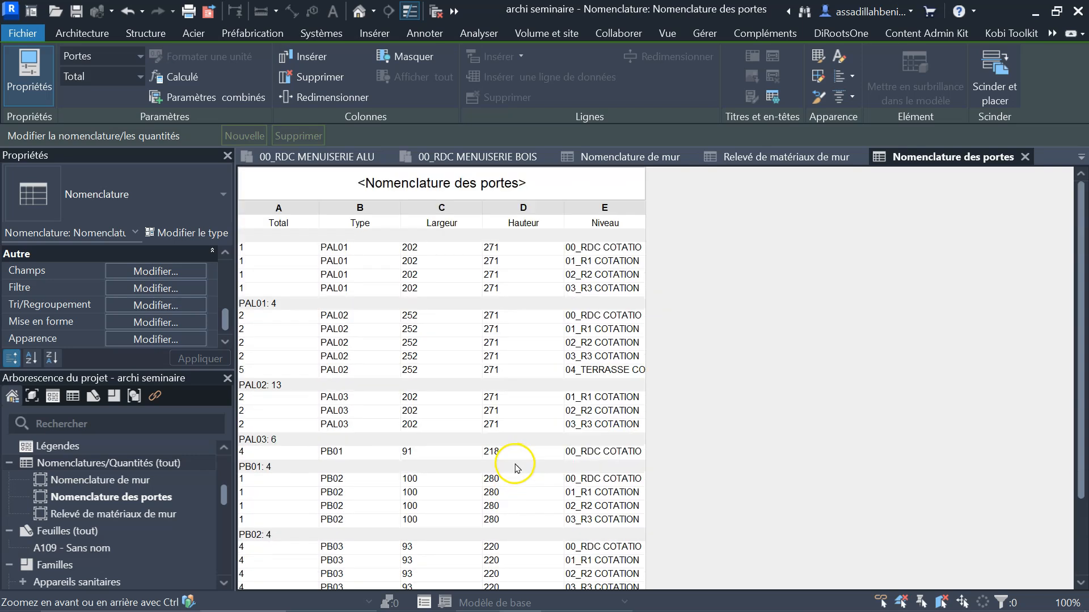
Set the font of the door schedule's title to Arial Narrow, size 4 mm, bold
{"action": "left_click", "coordinate": [443, 185]}
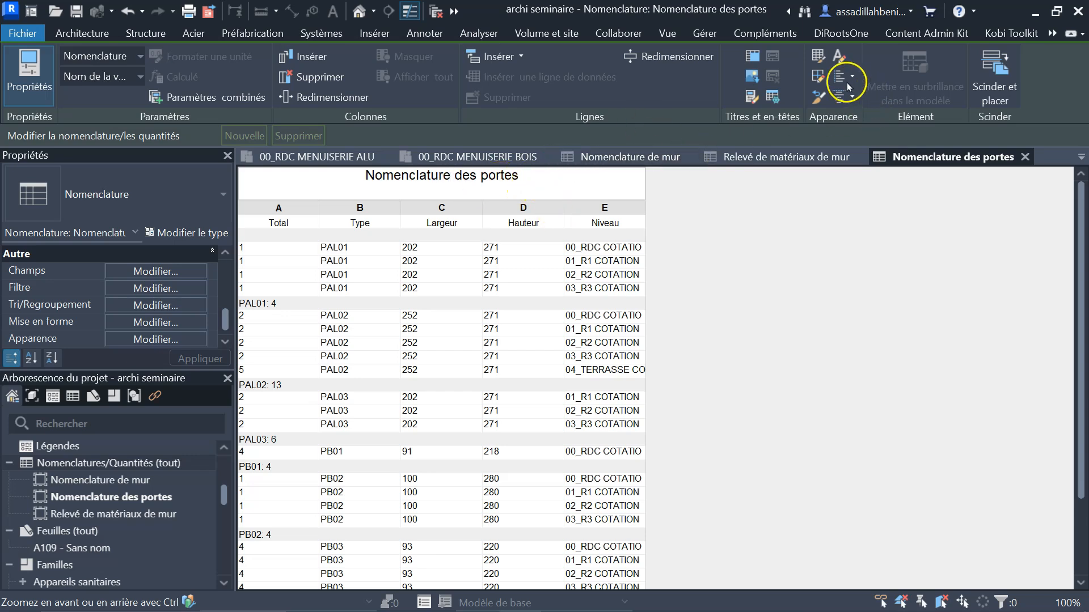
{"action": "left_click", "coordinate": [841, 56]}
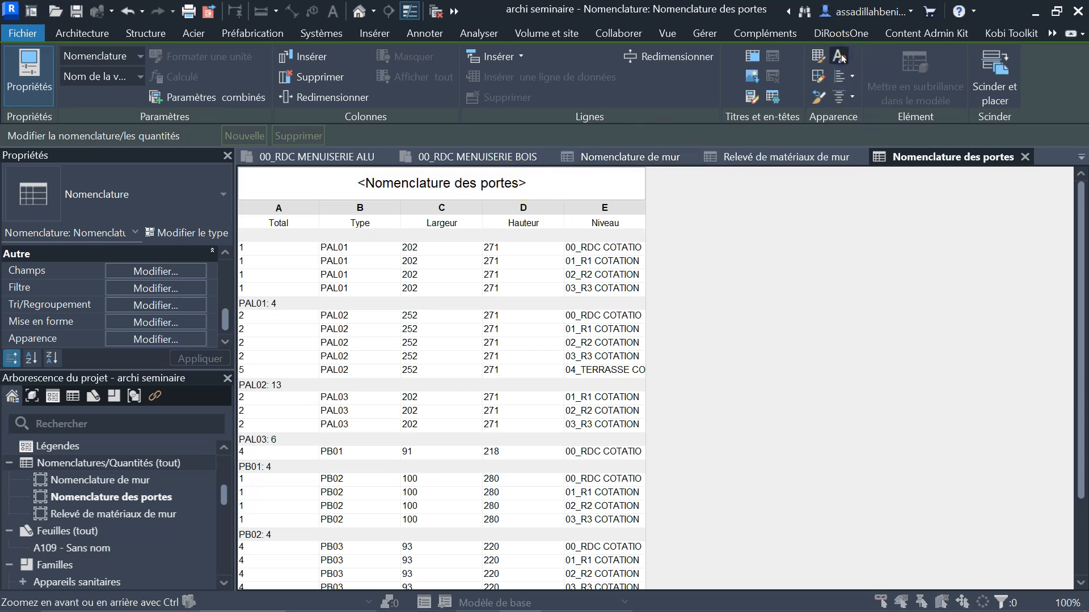
{"action": "left_click", "coordinate": [544, 235]}
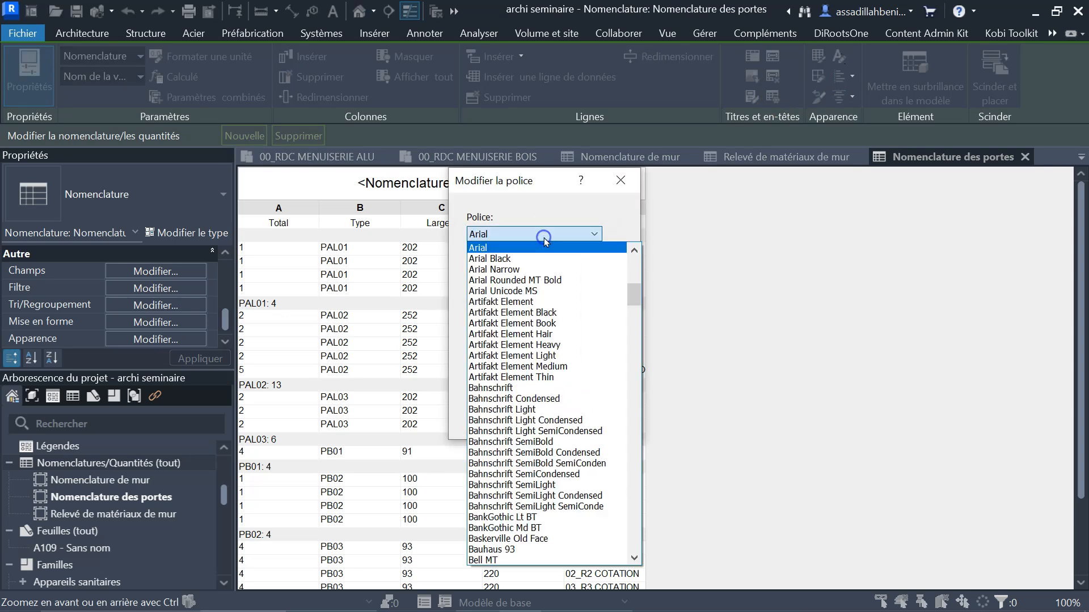
{"action": "left_click", "coordinate": [535, 269]}
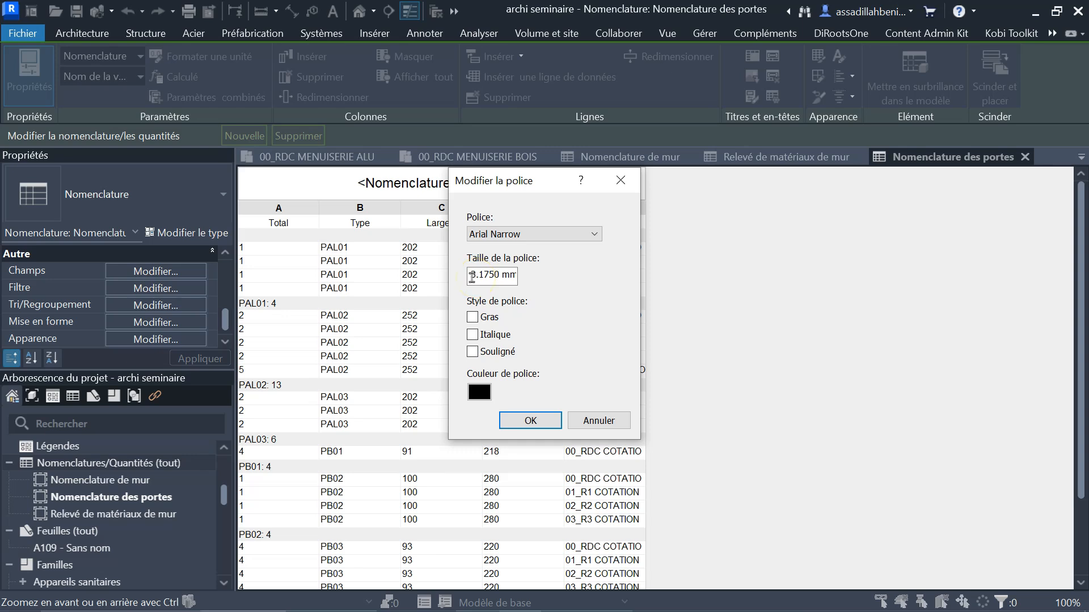
{"action": "left_click_drag", "start_coordinate": [472, 276], "coordinate": [564, 282]}
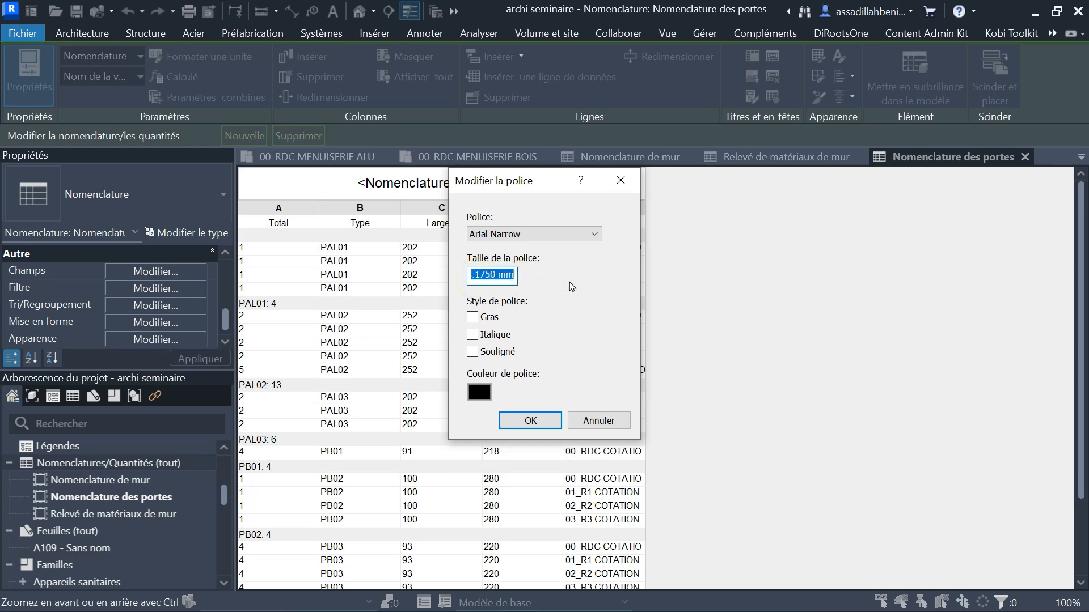
{"action": "type", "text": "4"}
{"action": "left_click", "coordinate": [543, 421]}
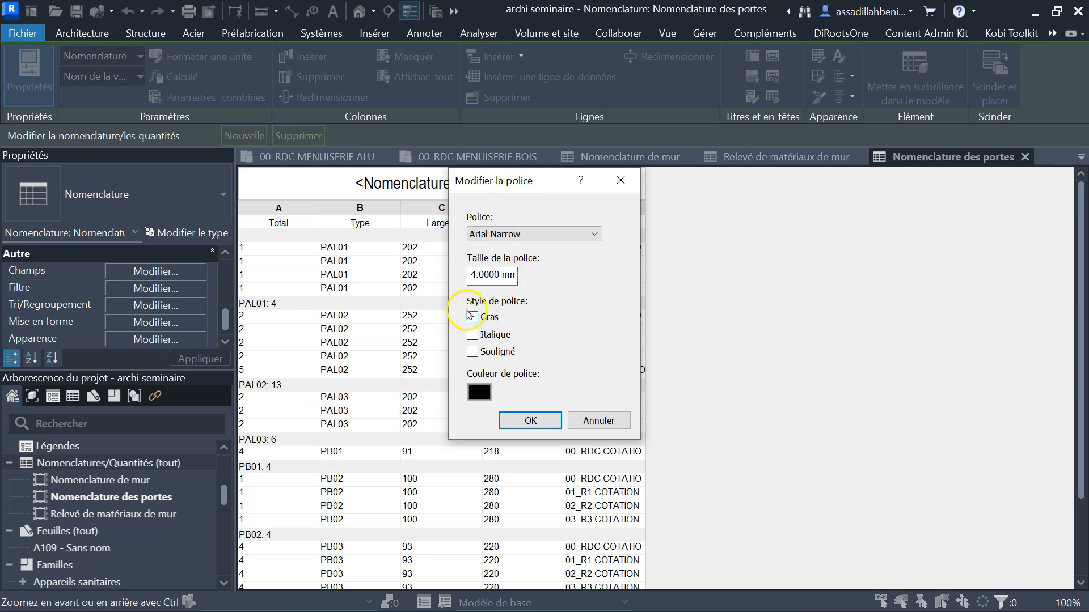
{"action": "left_click", "coordinate": [528, 420]}
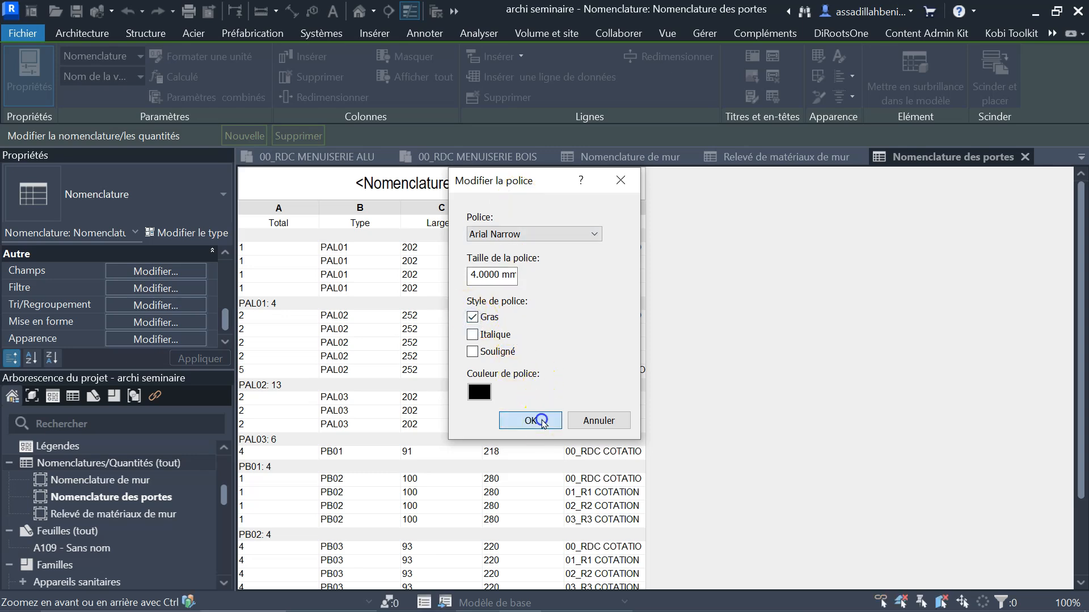
{"action": "left_click", "coordinate": [525, 186]}
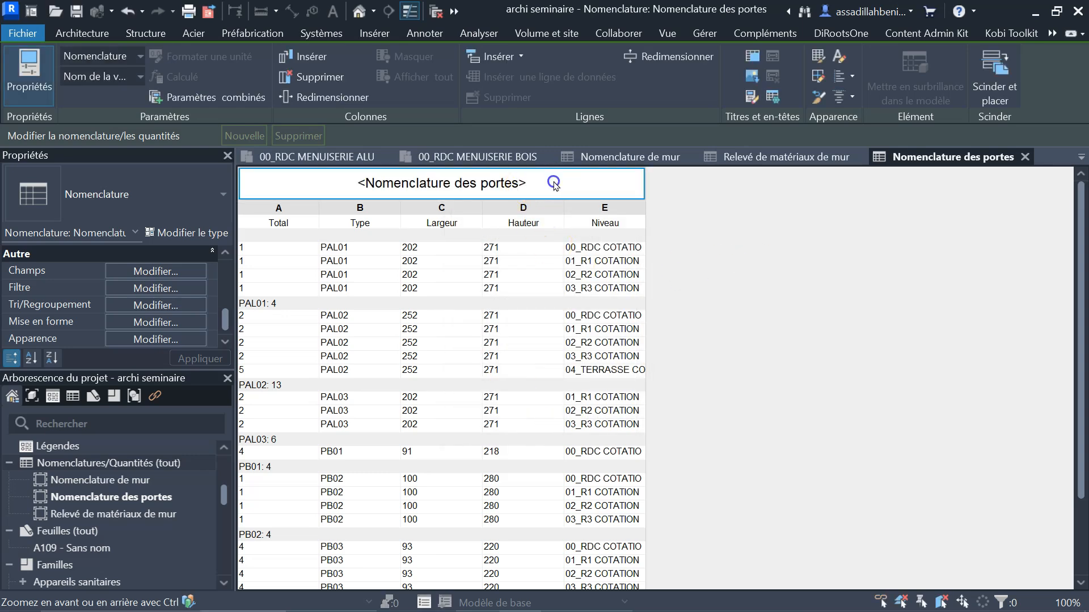
Shade the background of the door schedule's title cyan using the custom color
{"action": "left_click", "coordinate": [525, 186]}
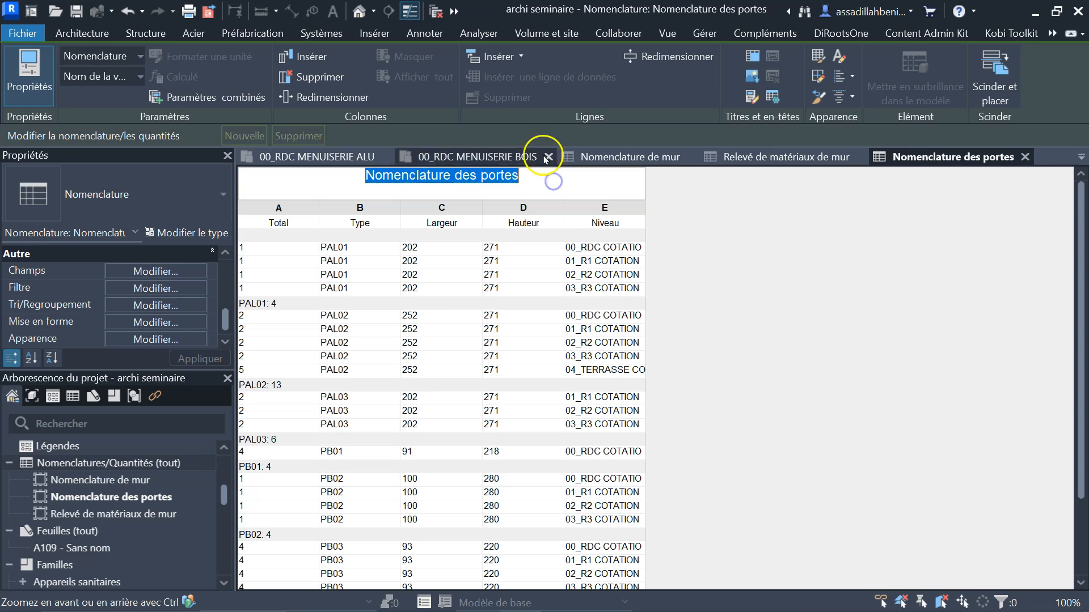
{"action": "left_click", "coordinate": [819, 56]}
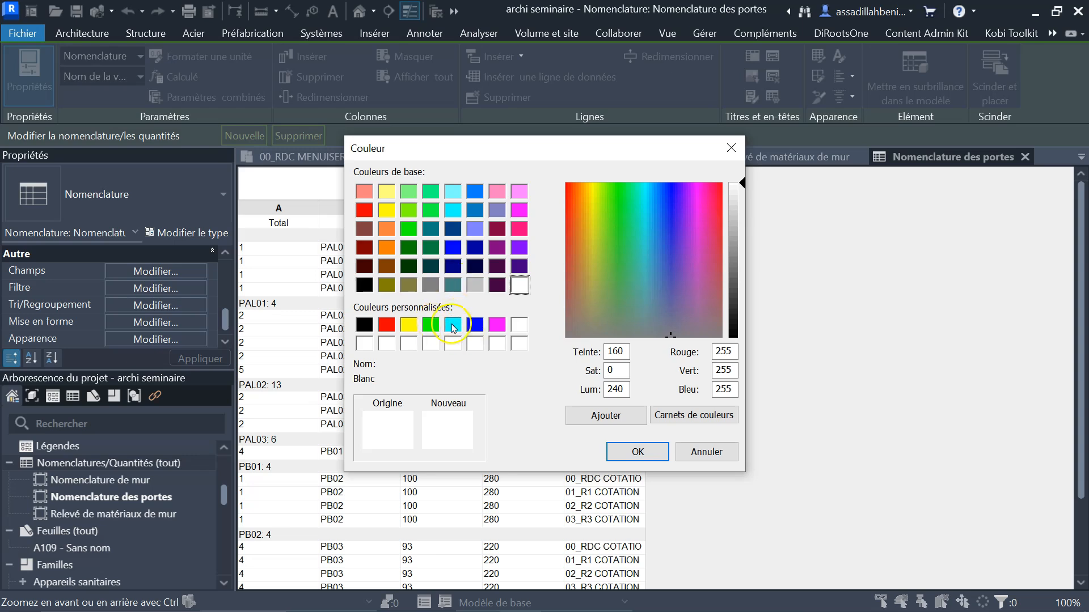
{"action": "left_click", "coordinate": [452, 325]}
{"action": "left_click", "coordinate": [635, 452]}
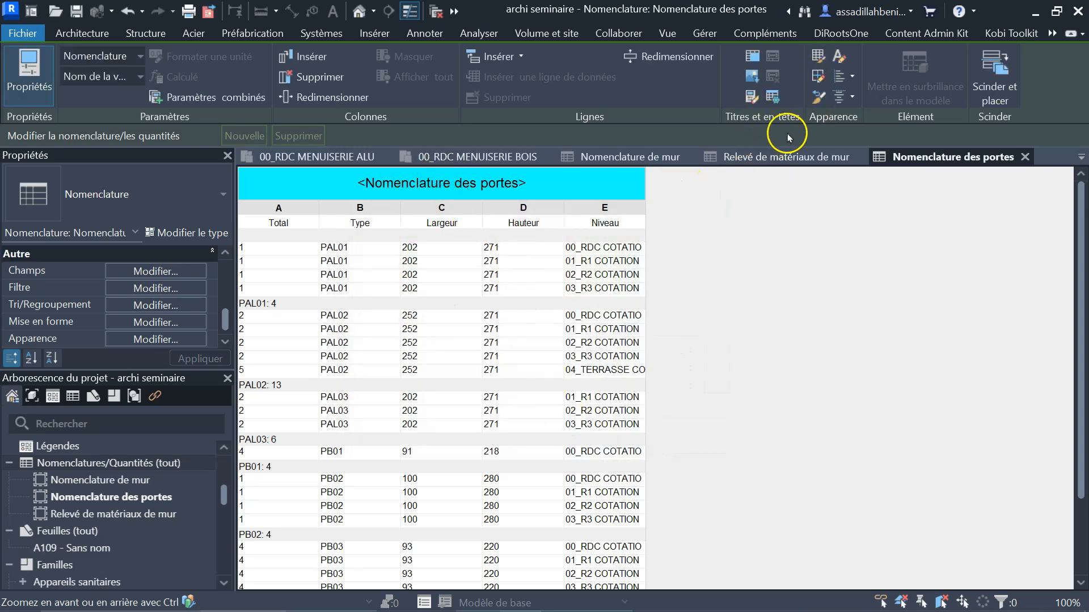
{"action": "left_click", "coordinate": [850, 78]}
{"action": "left_click", "coordinate": [872, 143]}
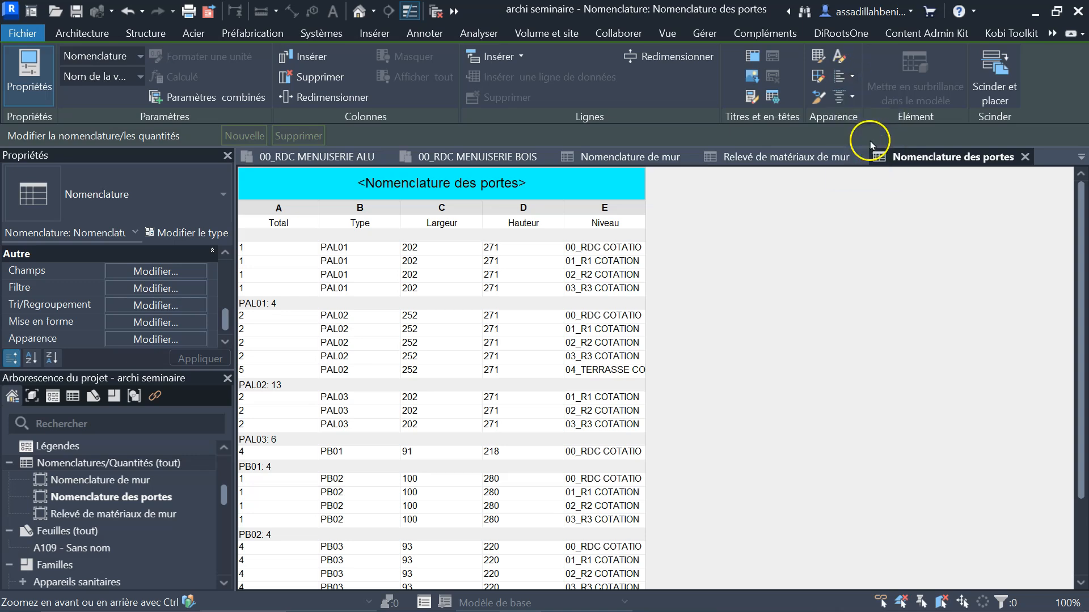
{"action": "scroll", "coordinate": [545, 383], "scroll_direction": "down", "scroll_amount": 3}
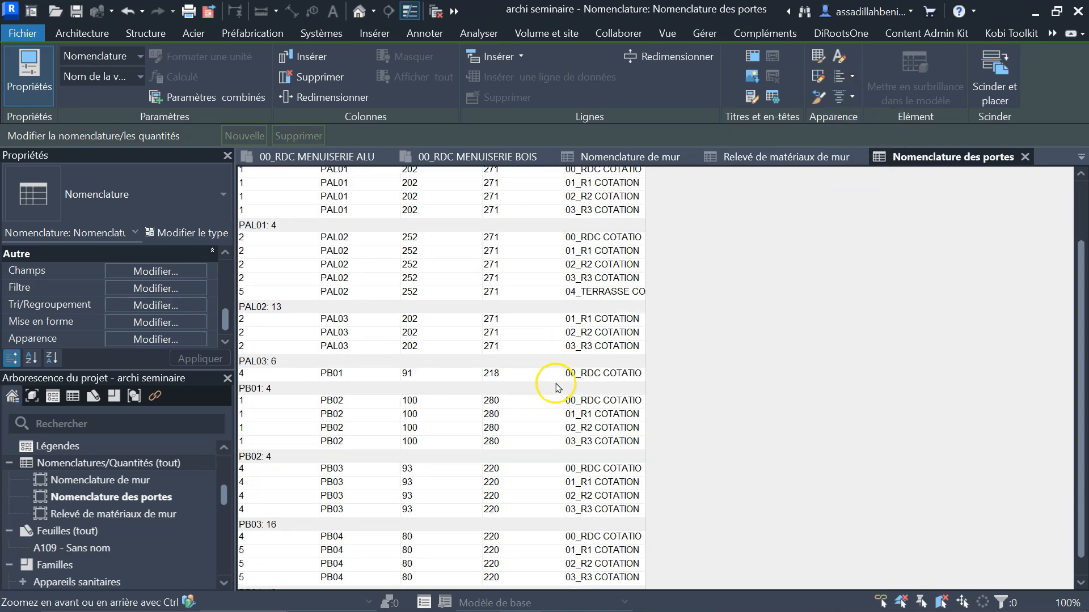
{"action": "scroll", "coordinate": [558, 388], "scroll_direction": "down", "scroll_amount": 1}
{"action": "scroll", "coordinate": [558, 390], "scroll_direction": "up", "scroll_amount": 3}
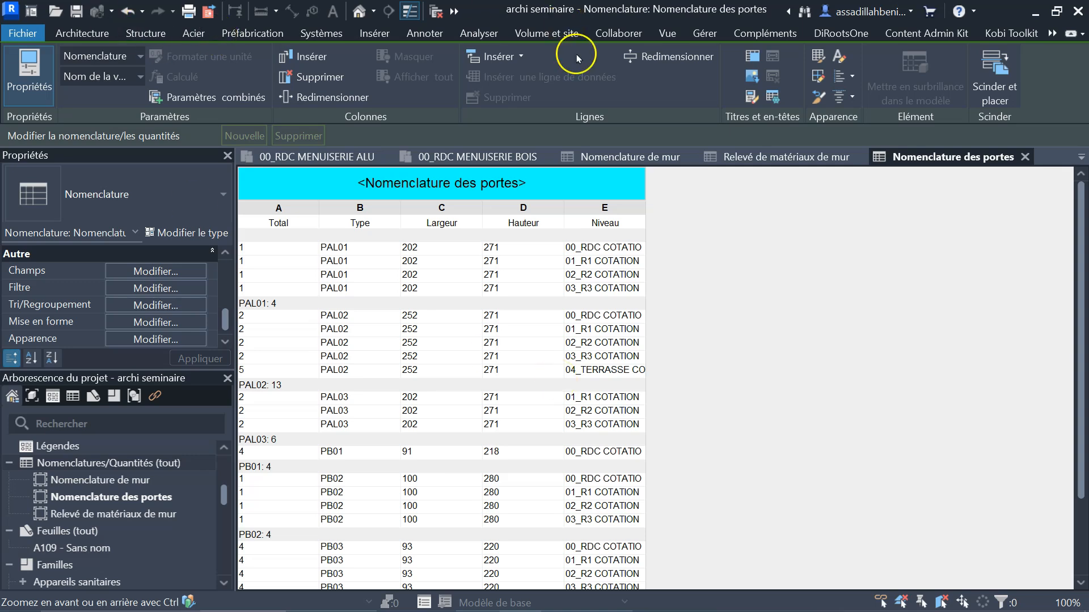
Start a new component schedule for the Fenêtres category
{"action": "left_click", "coordinate": [666, 33]}
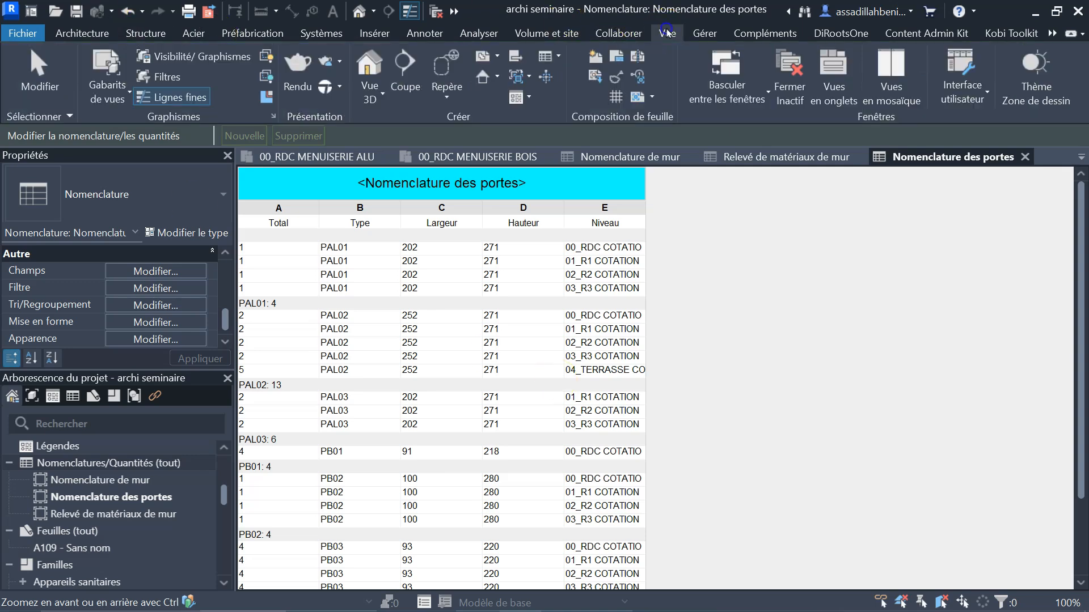
{"action": "left_click", "coordinate": [559, 56]}
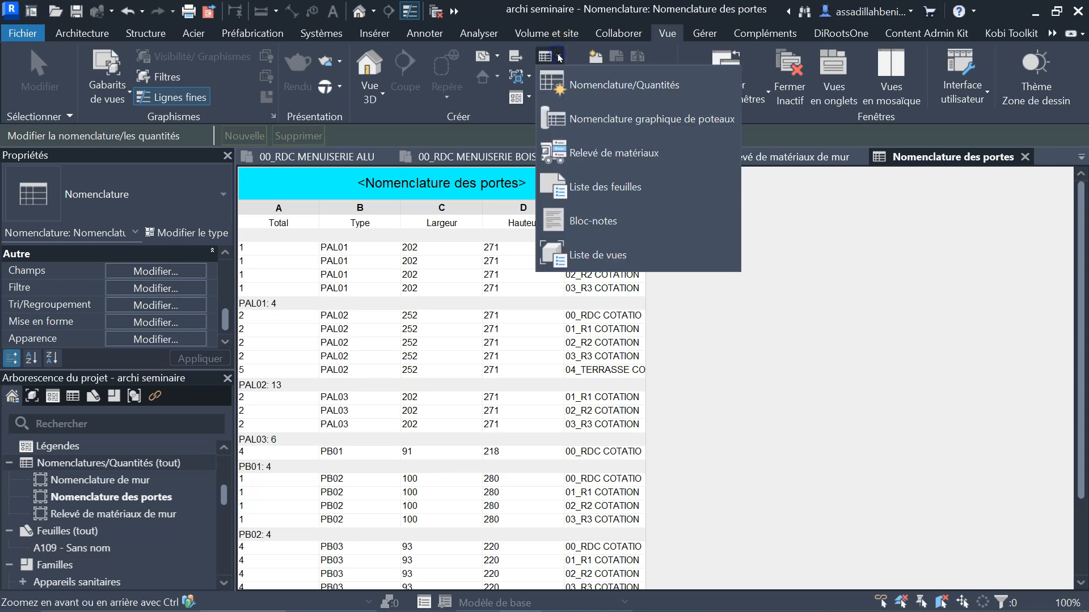
{"action": "left_click", "coordinate": [643, 95]}
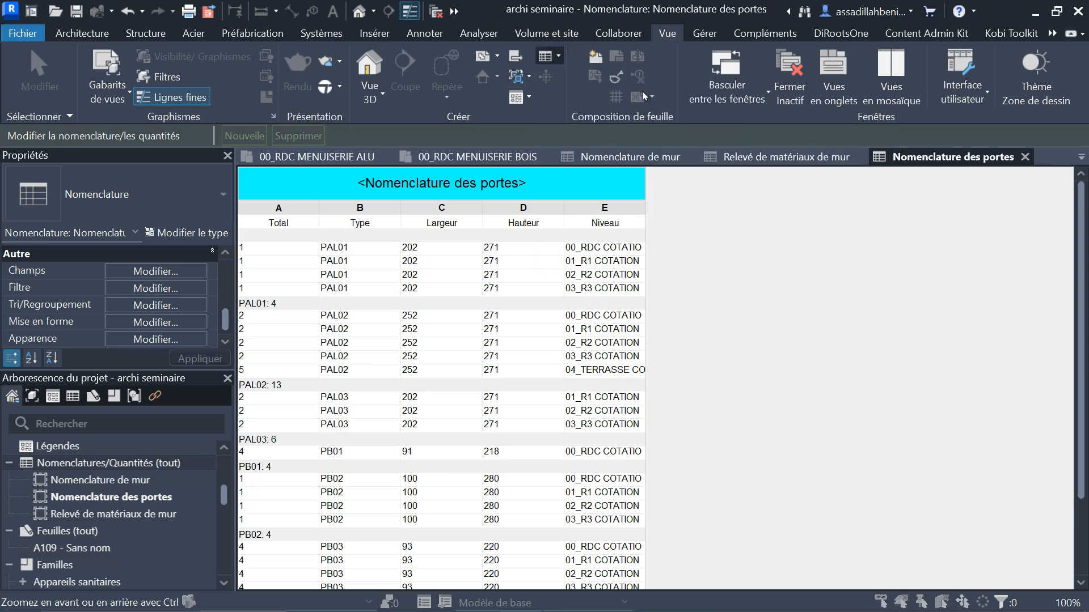
{"action": "scroll", "coordinate": [432, 294], "scroll_direction": "down", "scroll_amount": 8}
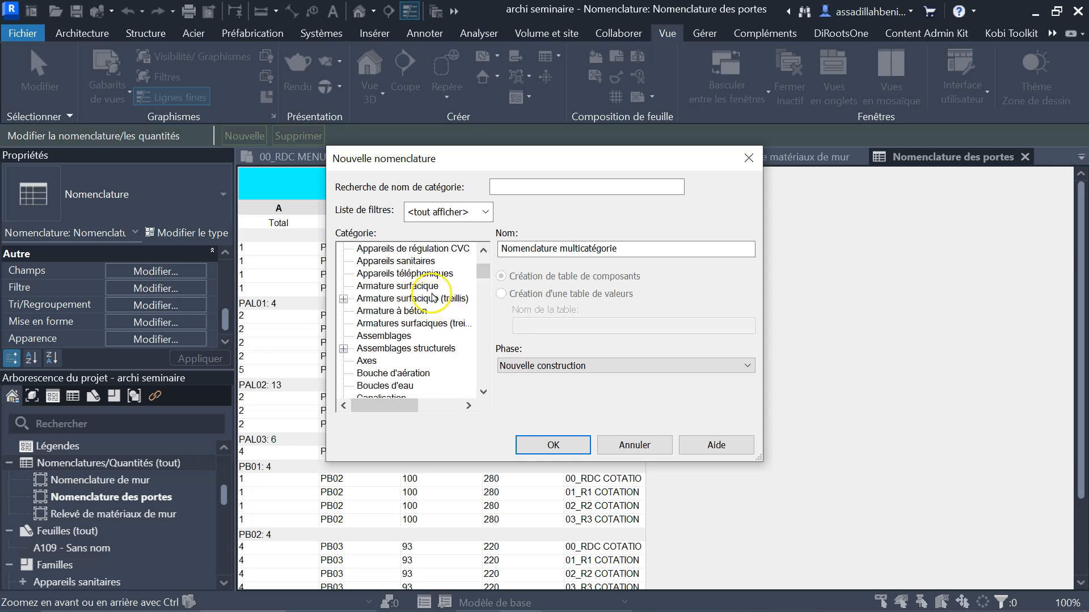
{"action": "scroll", "coordinate": [432, 309], "scroll_direction": "down", "scroll_amount": 7}
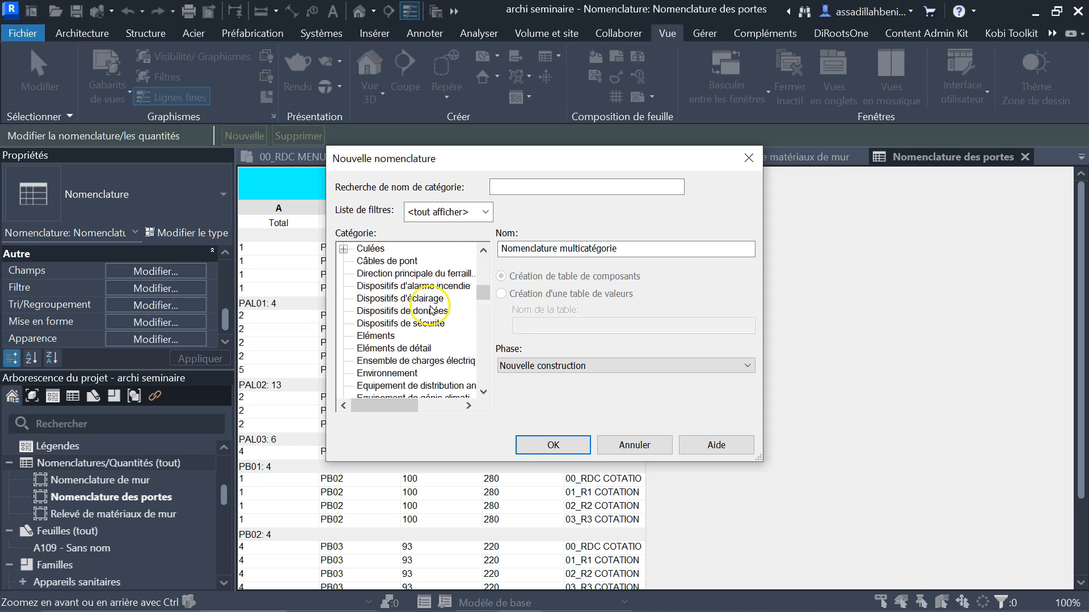
{"action": "scroll", "coordinate": [429, 319], "scroll_direction": "down", "scroll_amount": 2}
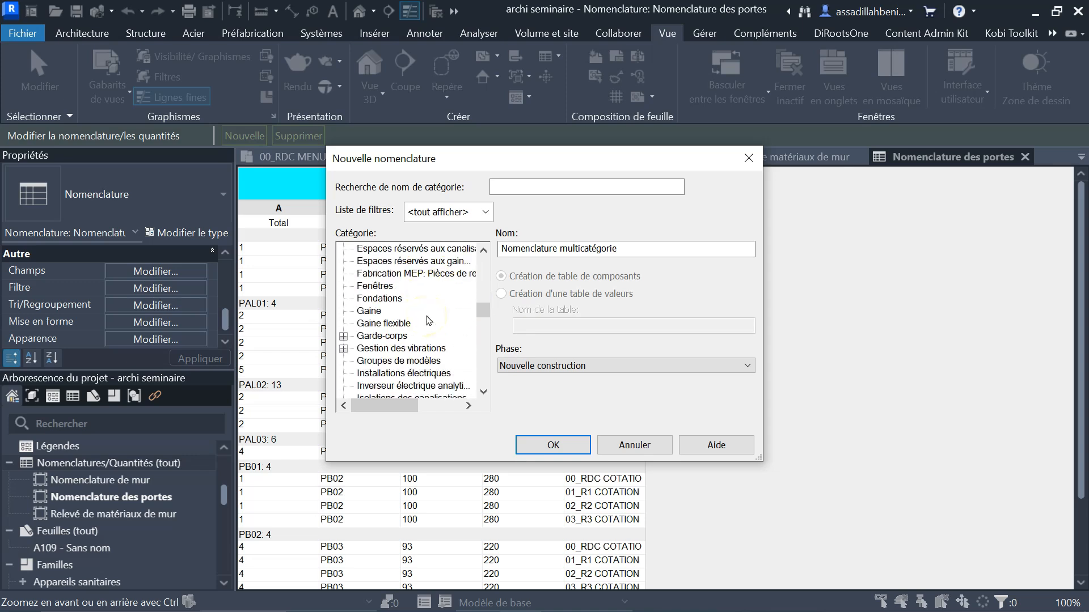
{"action": "left_click", "coordinate": [375, 286]}
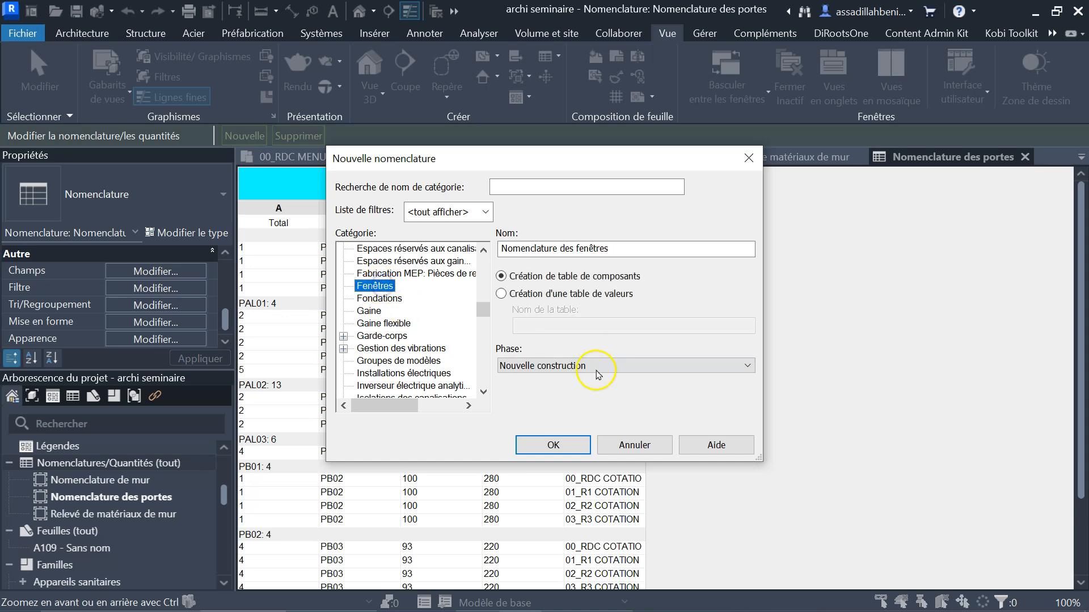
{"action": "left_click", "coordinate": [554, 445]}
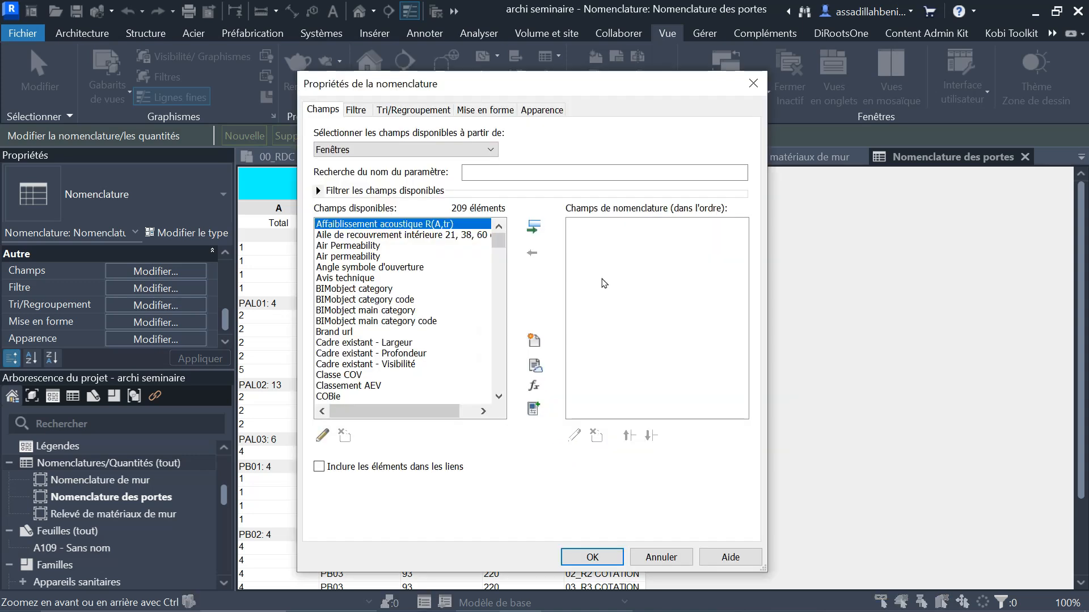
Add the Type and Largeur fields to the window schedule
{"action": "left_click", "coordinate": [498, 249]}
{"action": "left_click_drag", "start_coordinate": [498, 249], "coordinate": [498, 355]}
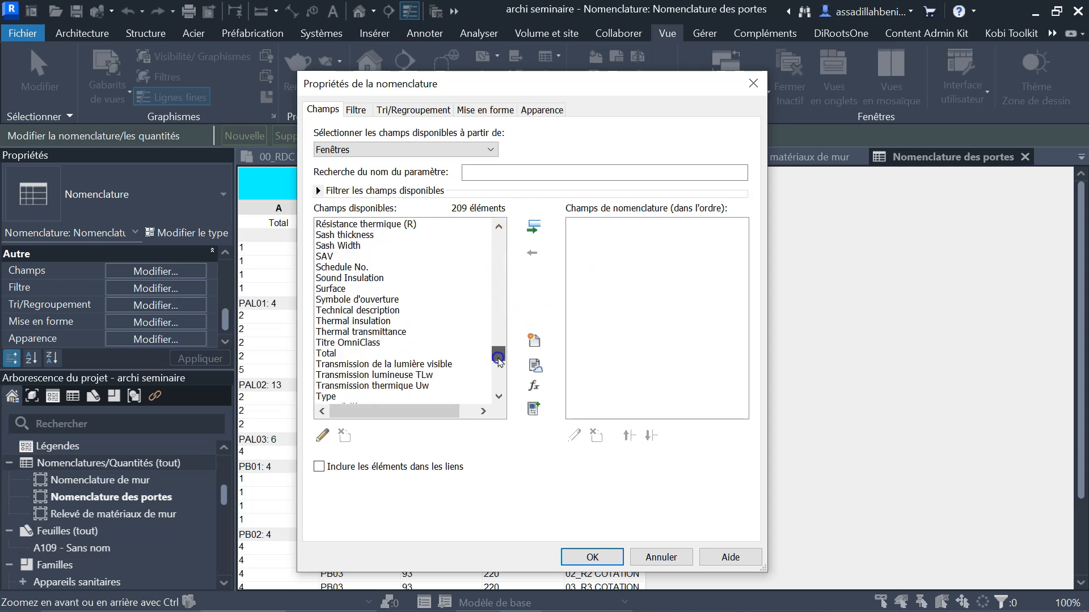
{"action": "left_click", "coordinate": [349, 364]}
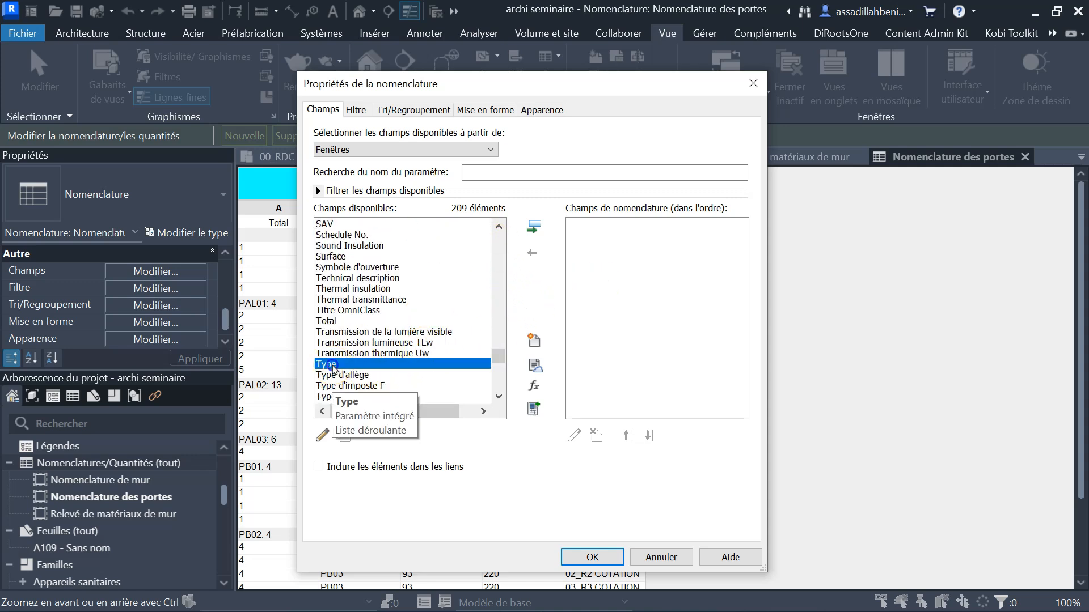
{"action": "left_click", "coordinate": [534, 230]}
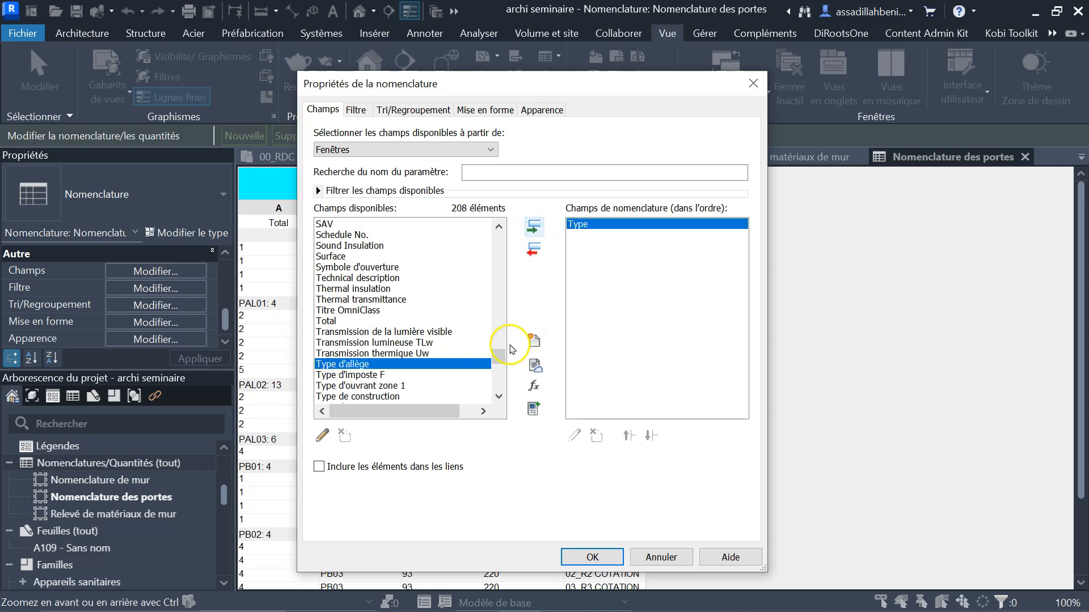
{"action": "scroll", "coordinate": [427, 330], "scroll_direction": "up", "scroll_amount": 1}
{"action": "scroll", "coordinate": [428, 330], "scroll_direction": "up", "scroll_amount": 20}
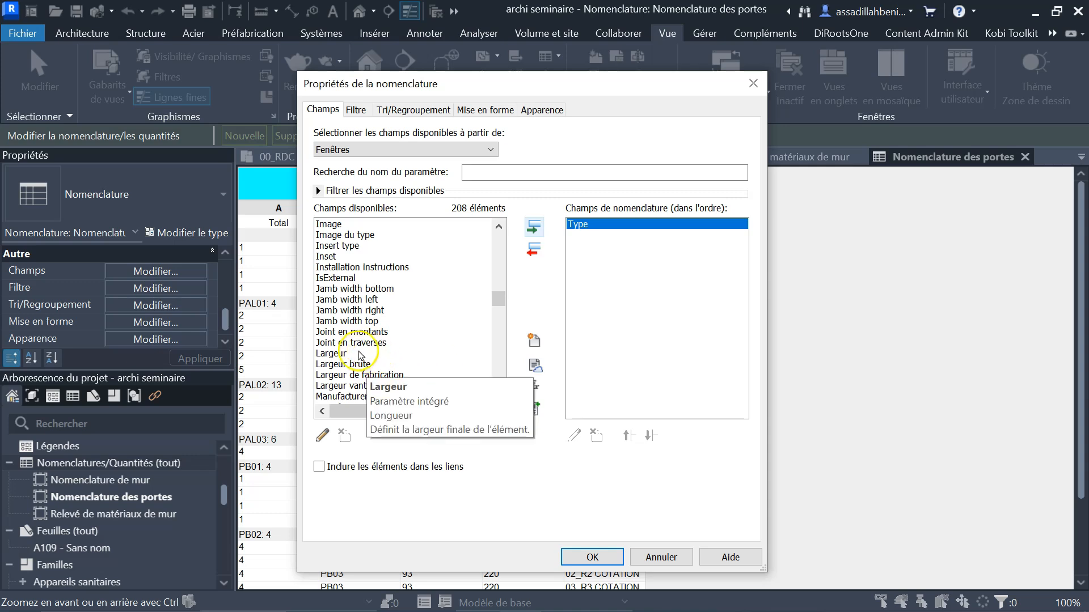
{"action": "left_click", "coordinate": [339, 353]}
{"action": "left_click", "coordinate": [519, 233]}
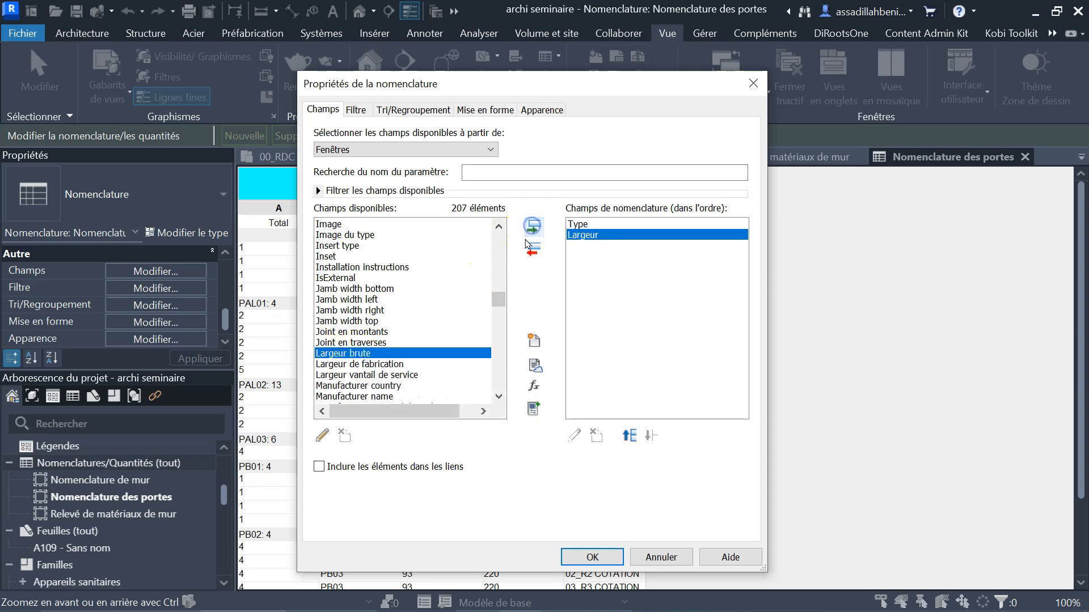
Add the Hauteur and Niveau fields to the window schedule, after Largeur
{"action": "scroll", "coordinate": [425, 357], "scroll_direction": "up", "scroll_amount": 2}
{"action": "scroll", "coordinate": [425, 357], "scroll_direction": "up", "scroll_amount": 7}
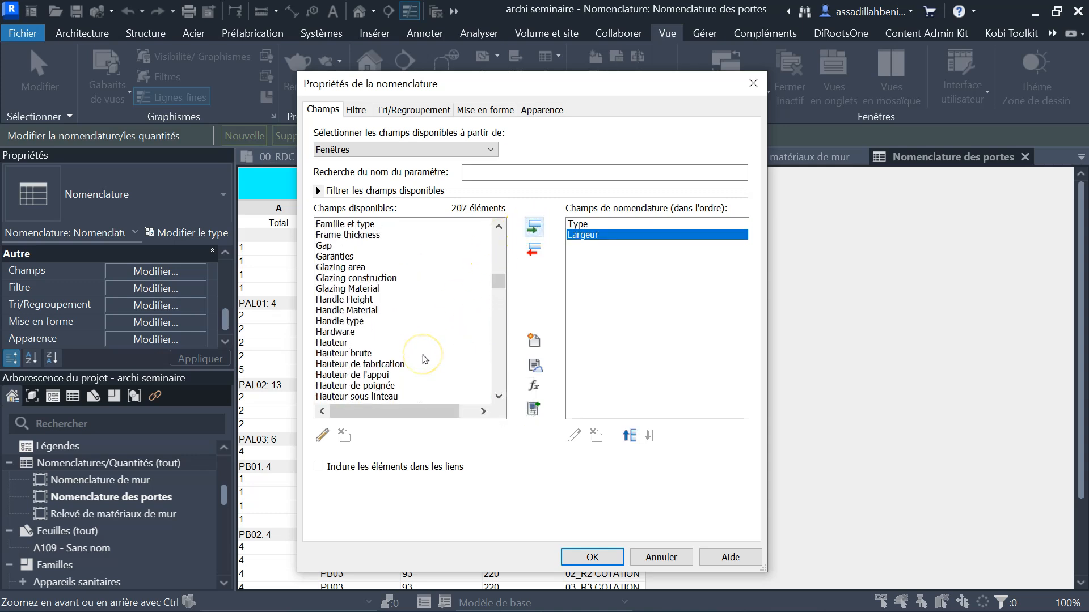
{"action": "left_click", "coordinate": [414, 343]}
{"action": "left_click", "coordinate": [534, 227]}
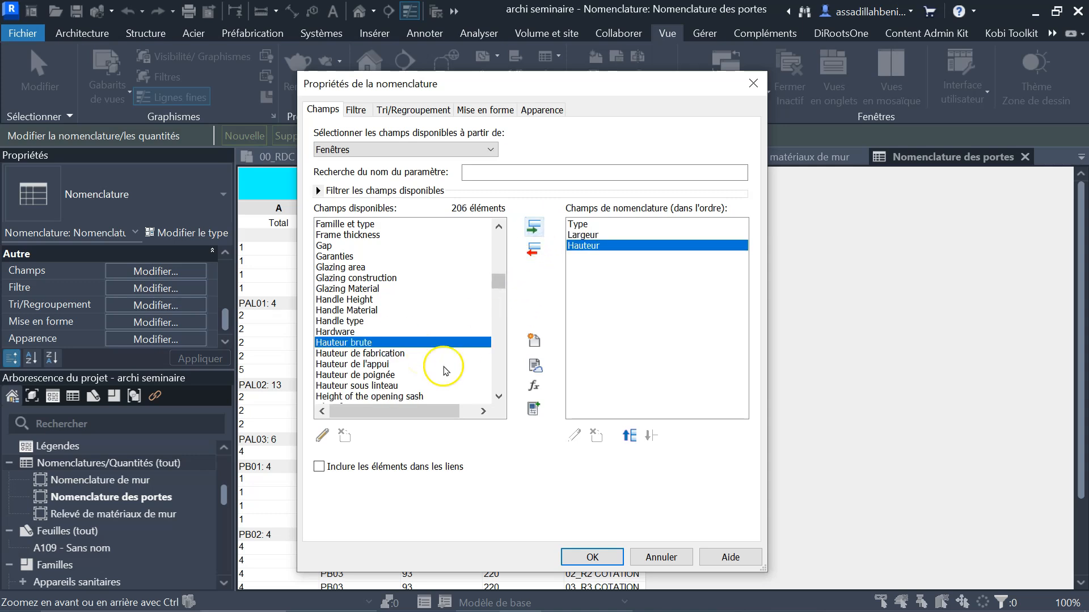
{"action": "scroll", "coordinate": [431, 354], "scroll_direction": "down", "scroll_amount": 1}
{"action": "scroll", "coordinate": [429, 349], "scroll_direction": "down", "scroll_amount": 6}
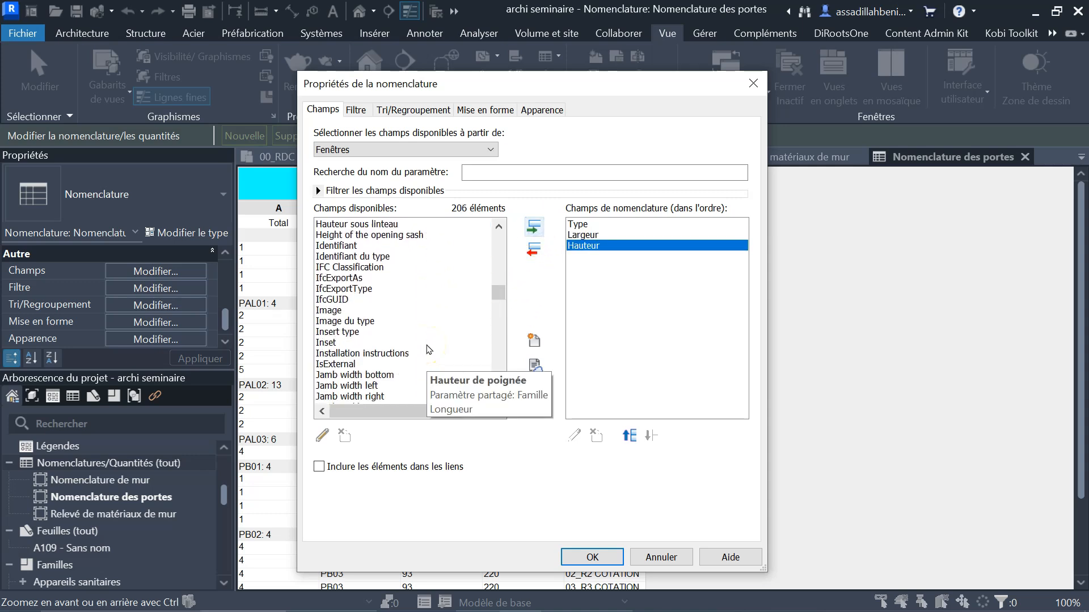
{"action": "scroll", "coordinate": [429, 349], "scroll_direction": "down", "scroll_amount": 7}
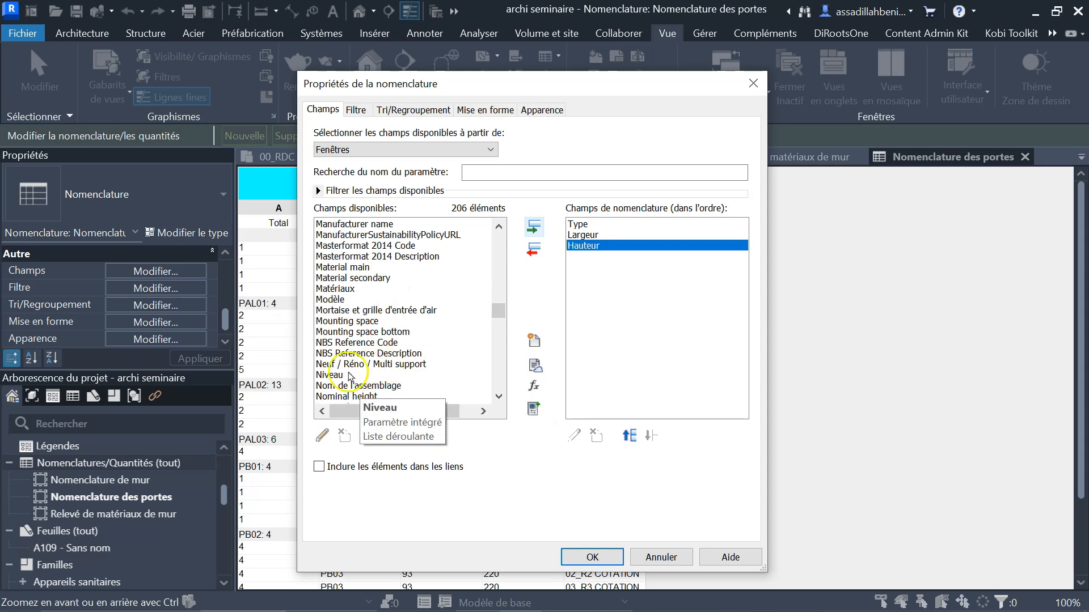
{"action": "left_click", "coordinate": [352, 375]}
{"action": "left_click", "coordinate": [534, 228]}
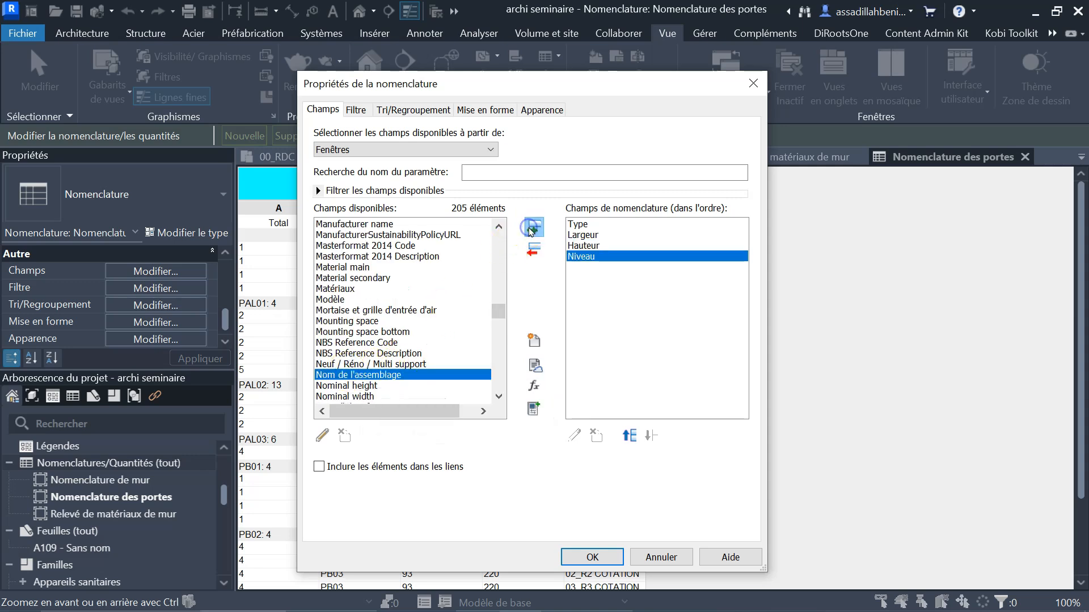
Add the Hauteur de l'appui and Total fields to the window schedule
{"action": "scroll", "coordinate": [432, 353], "scroll_direction": "up", "scroll_amount": 12}
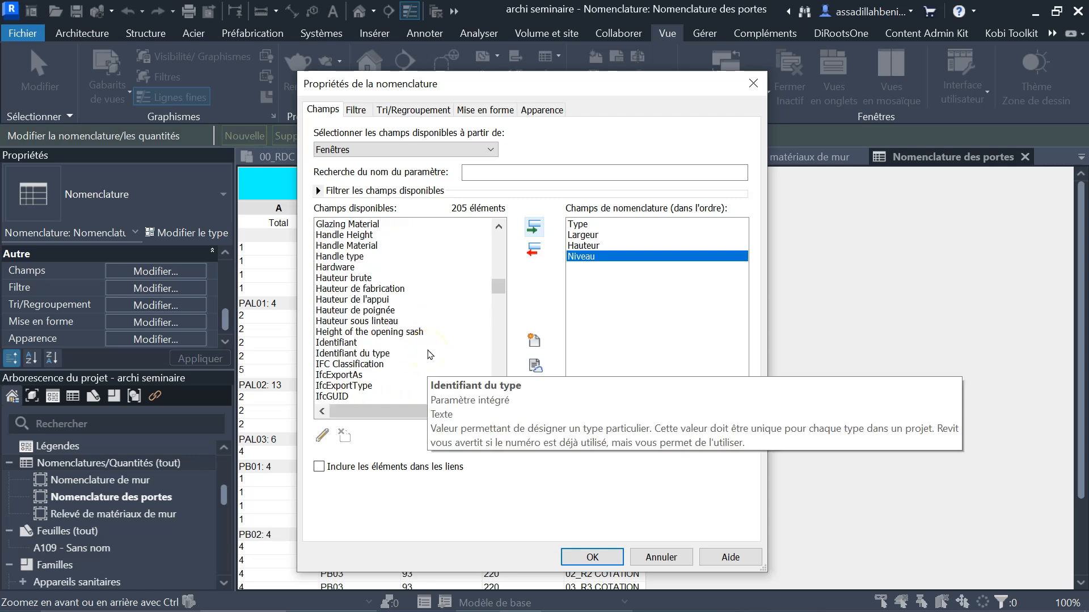
{"action": "left_click", "coordinate": [369, 300]}
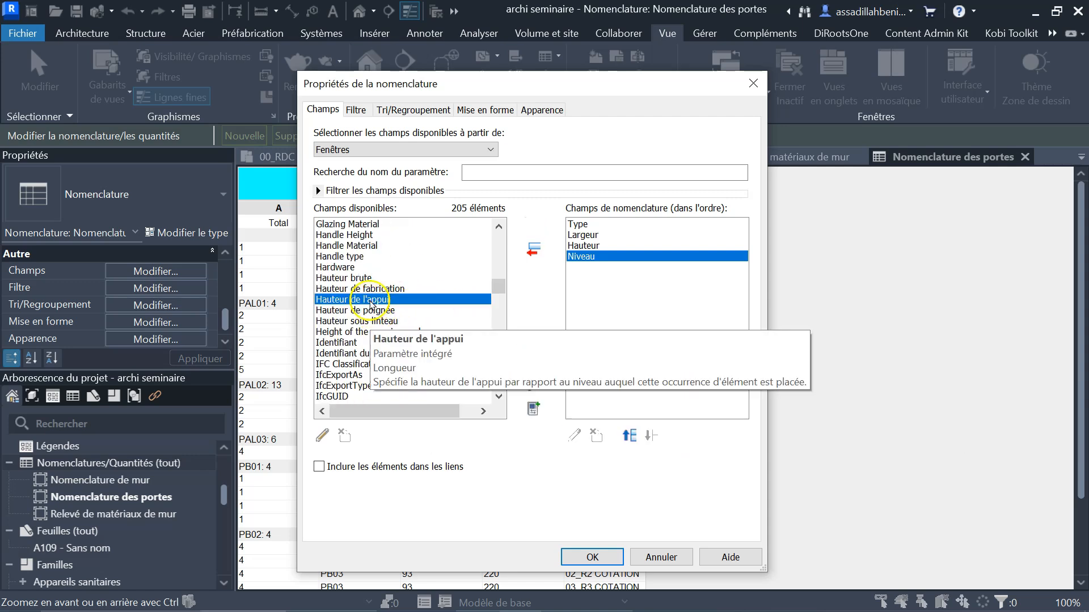
{"action": "left_click", "coordinate": [533, 229]}
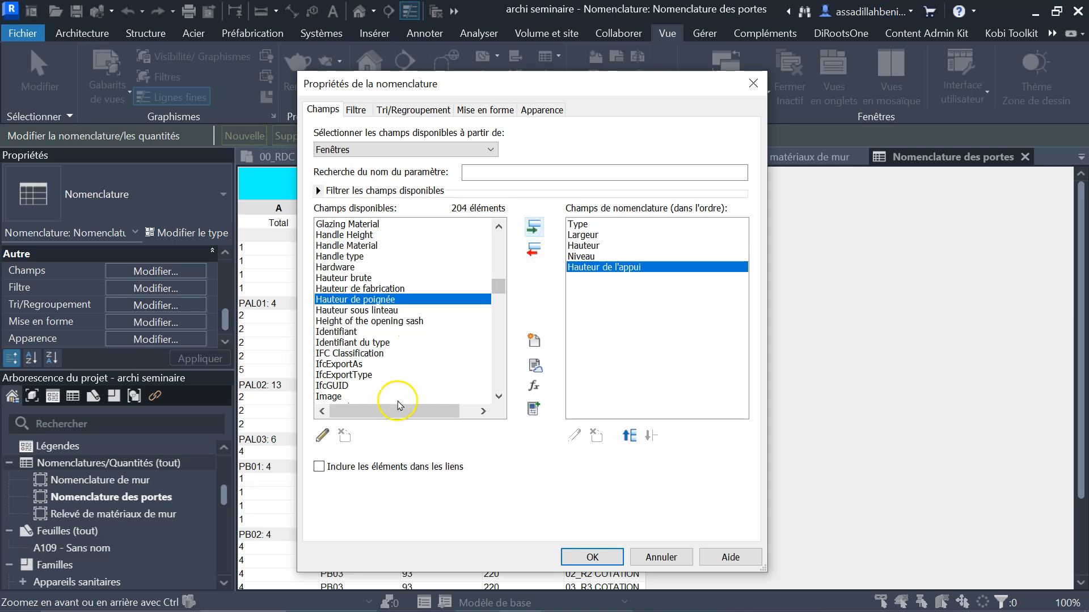
{"action": "scroll", "coordinate": [401, 341], "scroll_direction": "down", "scroll_amount": 8}
{"action": "left_click_drag", "start_coordinate": [498, 306], "coordinate": [491, 376]}
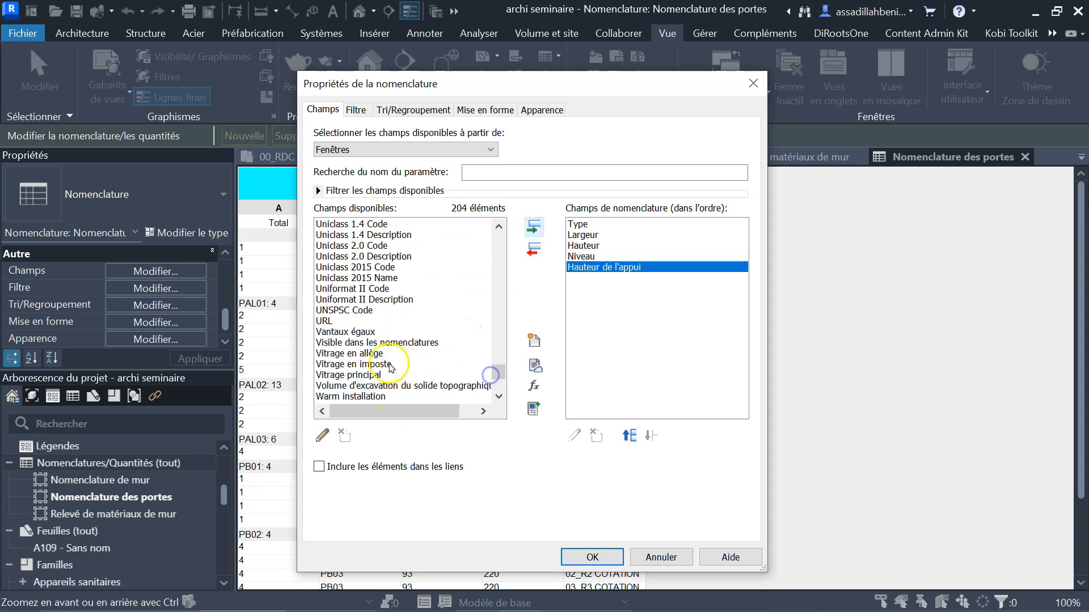
{"action": "scroll", "coordinate": [426, 330], "scroll_direction": "up", "scroll_amount": 1}
{"action": "scroll", "coordinate": [426, 330], "scroll_direction": "up", "scroll_amount": 1}
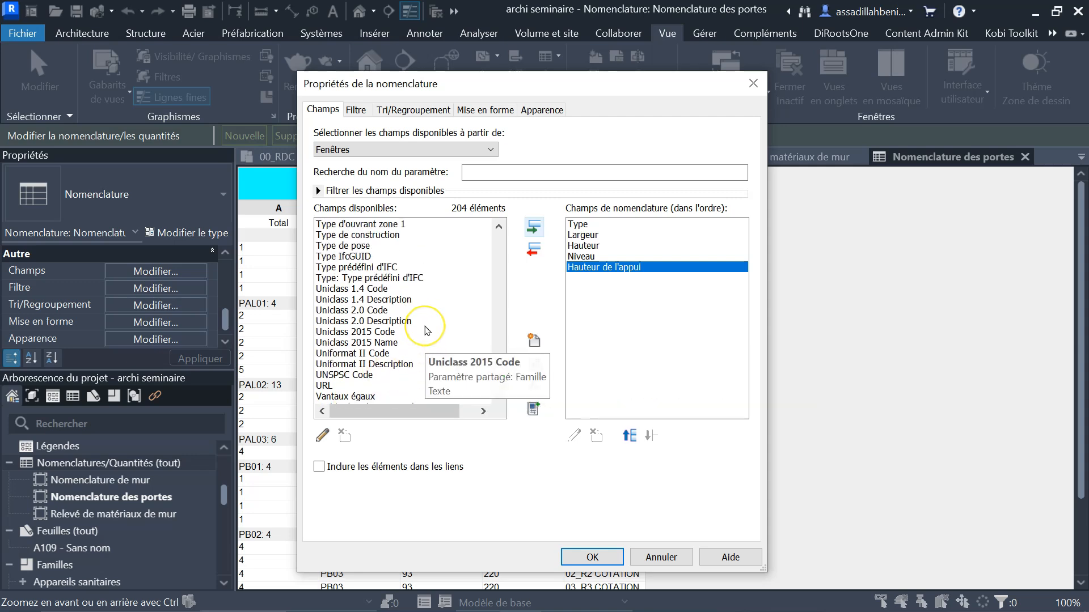
{"action": "scroll", "coordinate": [426, 330], "scroll_direction": "up", "scroll_amount": 2}
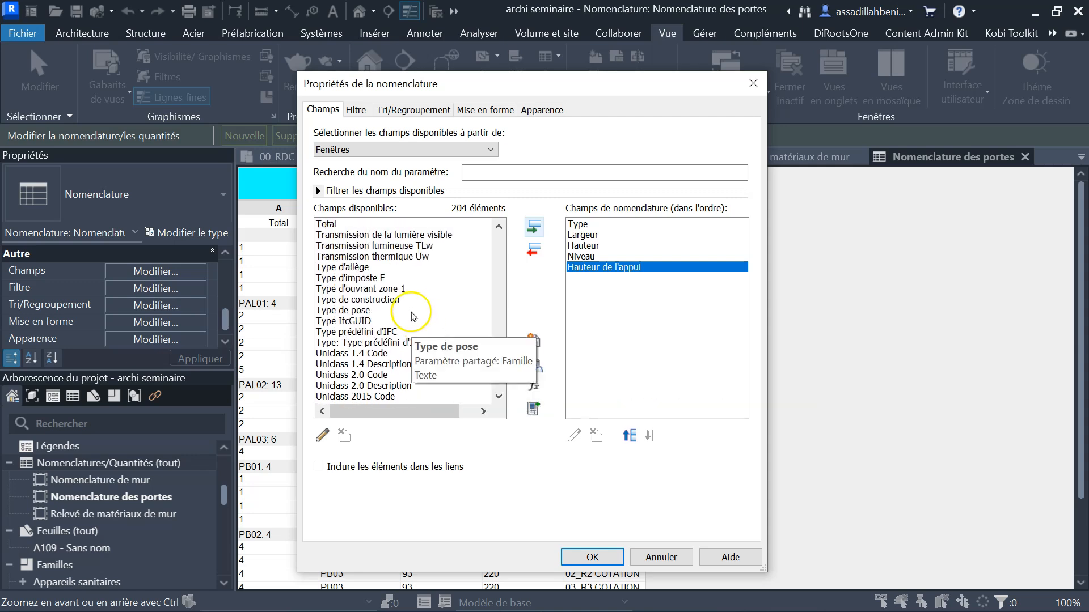
{"action": "left_click", "coordinate": [330, 224]}
{"action": "left_click", "coordinate": [533, 227]}
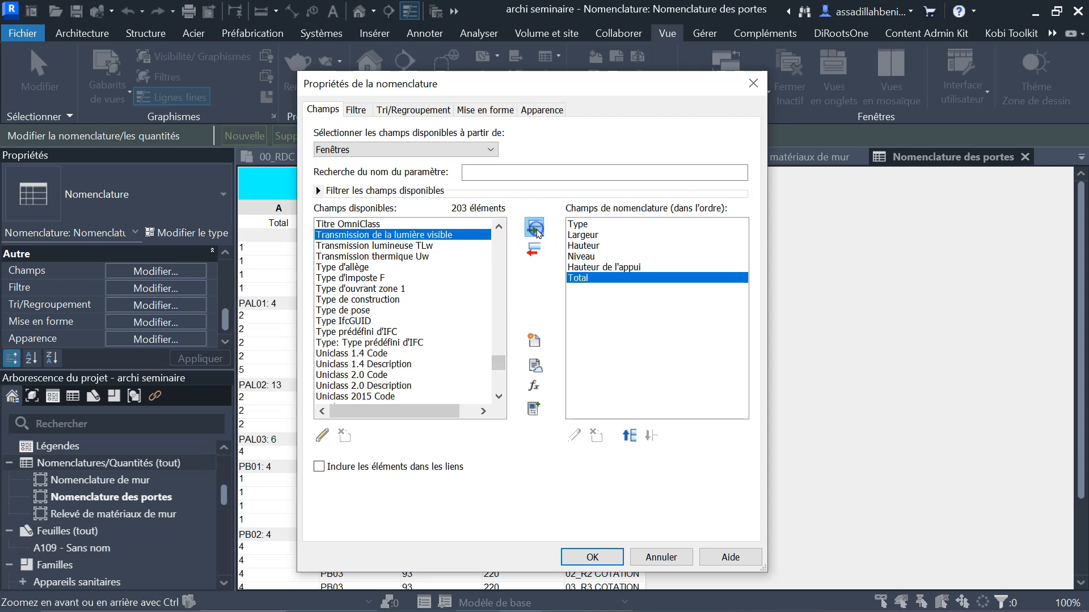
Move the Total field to the beginning of the field order and generate the window schedule
{"action": "left_click", "coordinate": [628, 437]}
{"action": "left_click", "coordinate": [629, 437]}
{"action": "left_click", "coordinate": [628, 437]}
{"action": "left_click", "coordinate": [628, 437]}
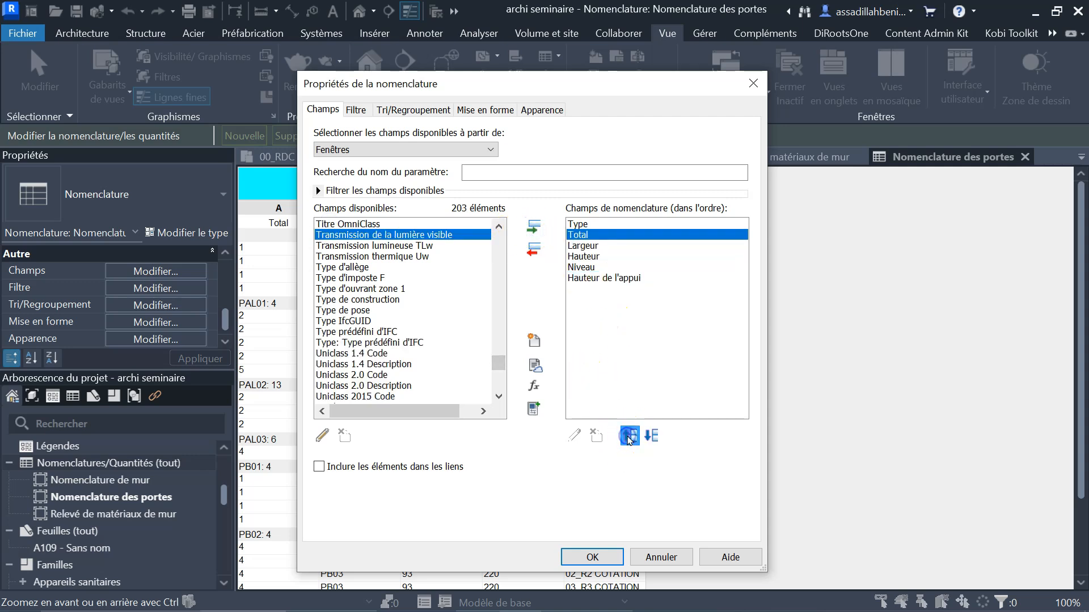
{"action": "left_click", "coordinate": [628, 437]}
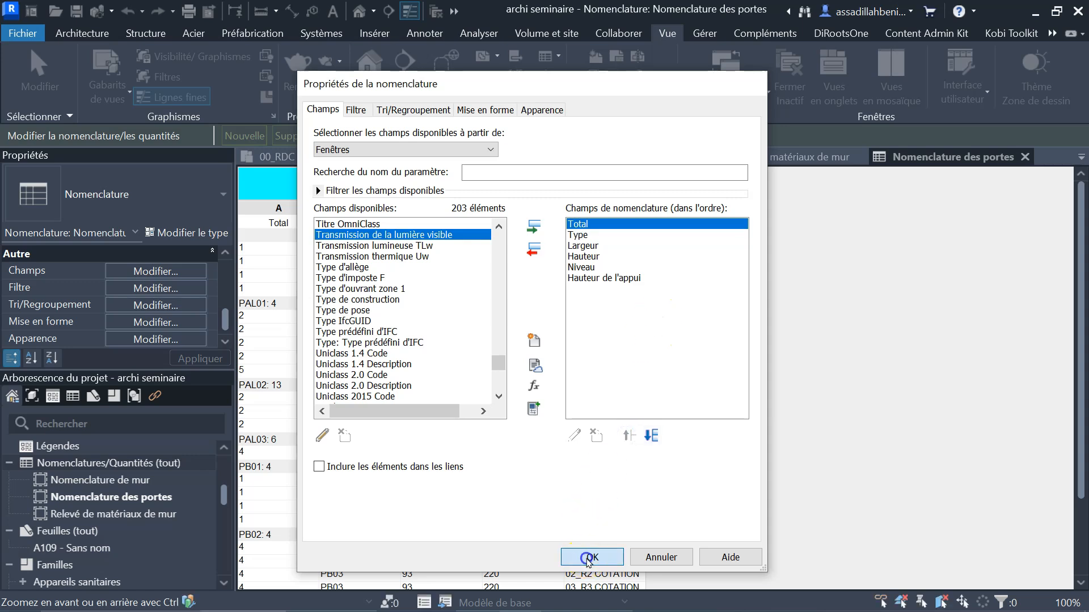
{"action": "left_click", "coordinate": [590, 557]}
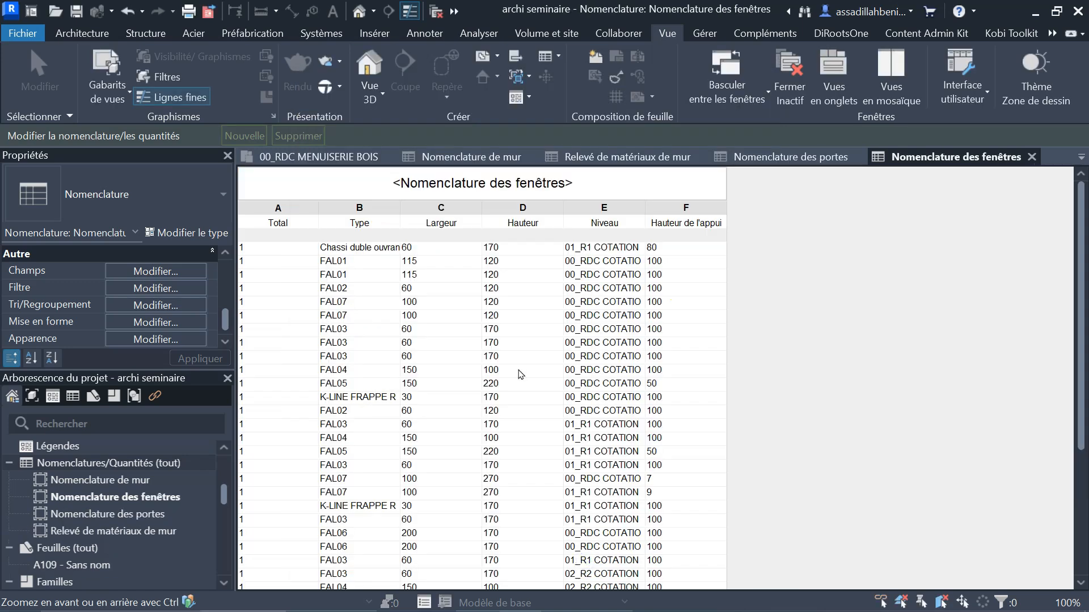
Sort the window schedule by Type in ascending order, with a group footer set to Nombre et totaux
{"action": "left_click", "coordinate": [154, 305]}
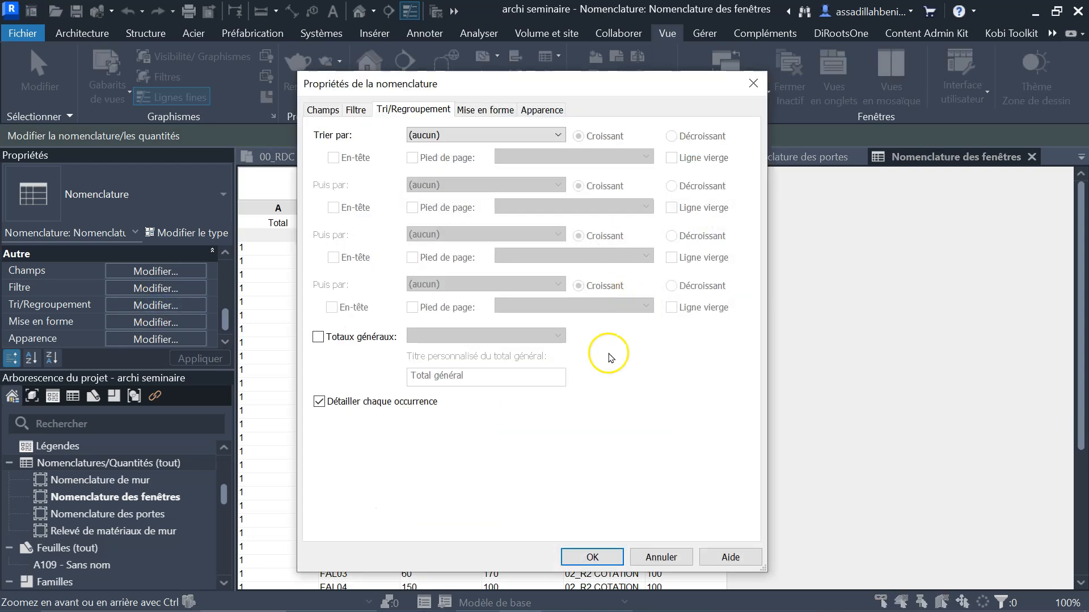
{"action": "left_click", "coordinate": [465, 135]}
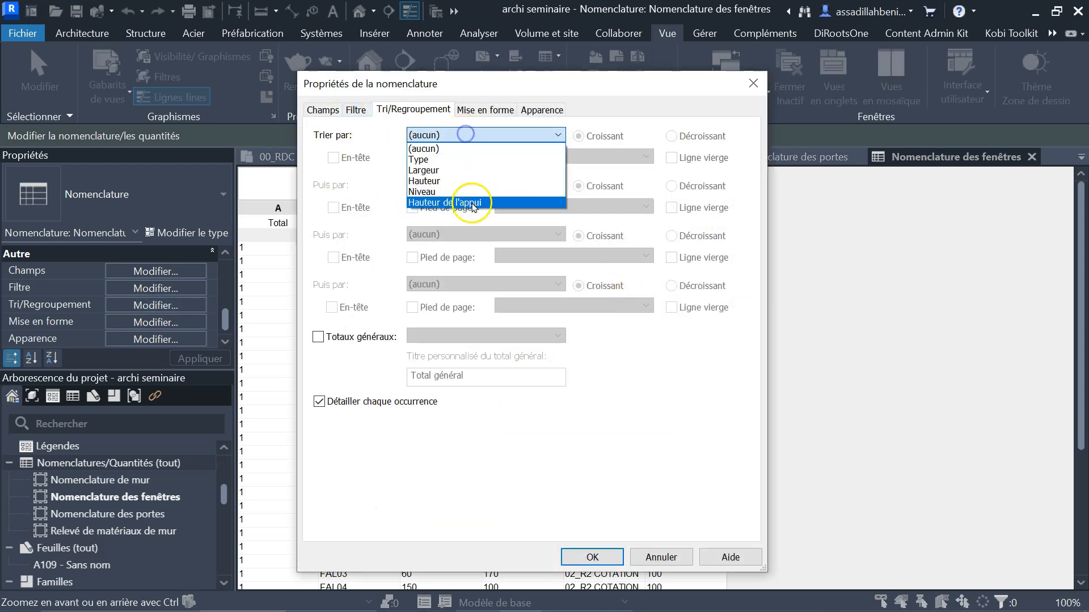
{"action": "left_click", "coordinate": [451, 159]}
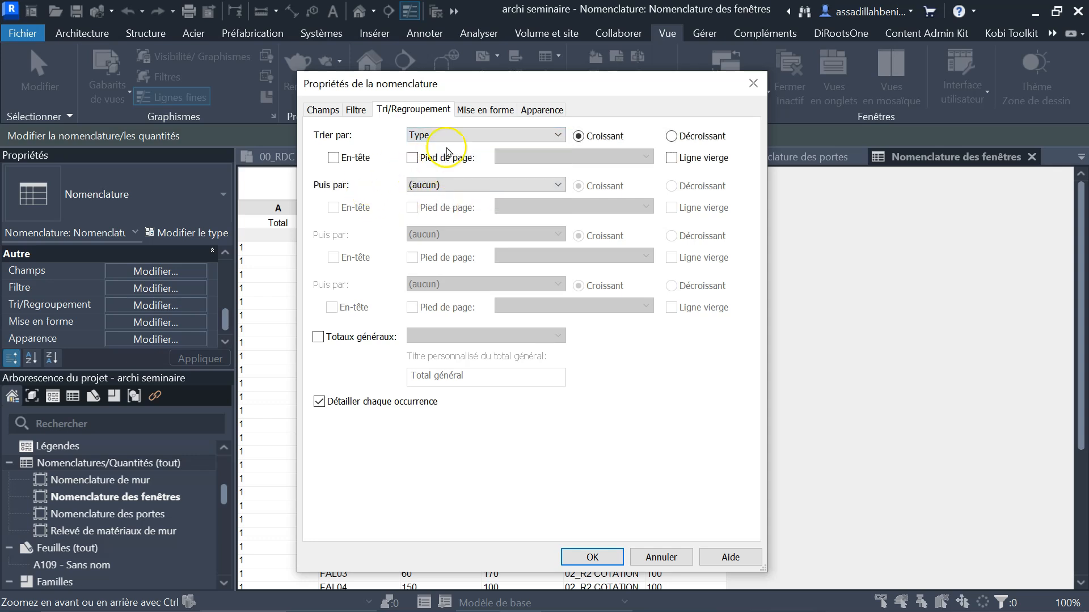
{"action": "left_click", "coordinate": [412, 157]}
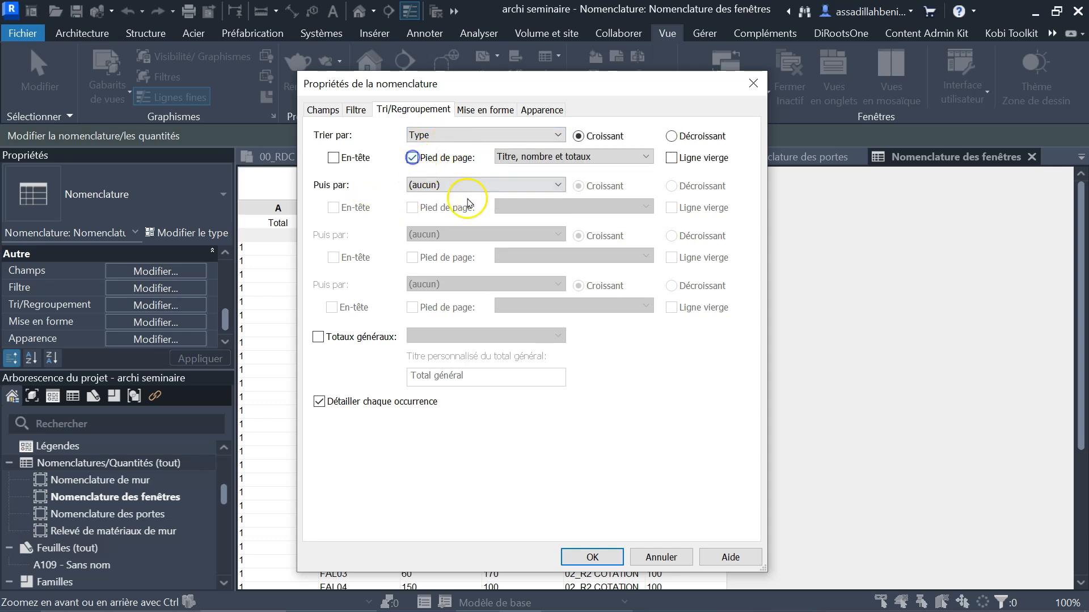
{"action": "left_click", "coordinate": [547, 156]}
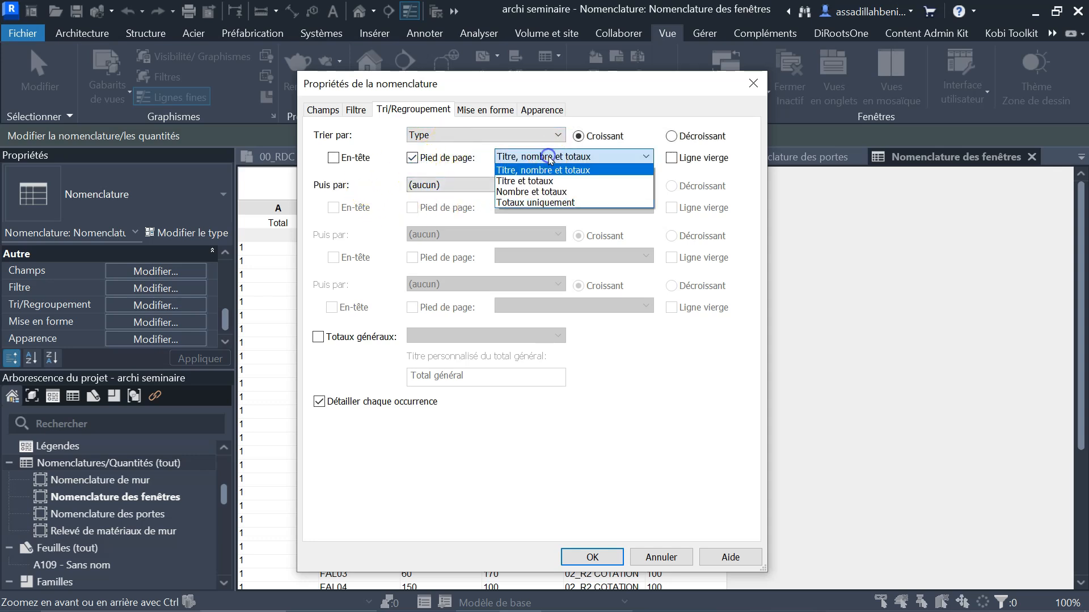
{"action": "left_click", "coordinate": [577, 192]}
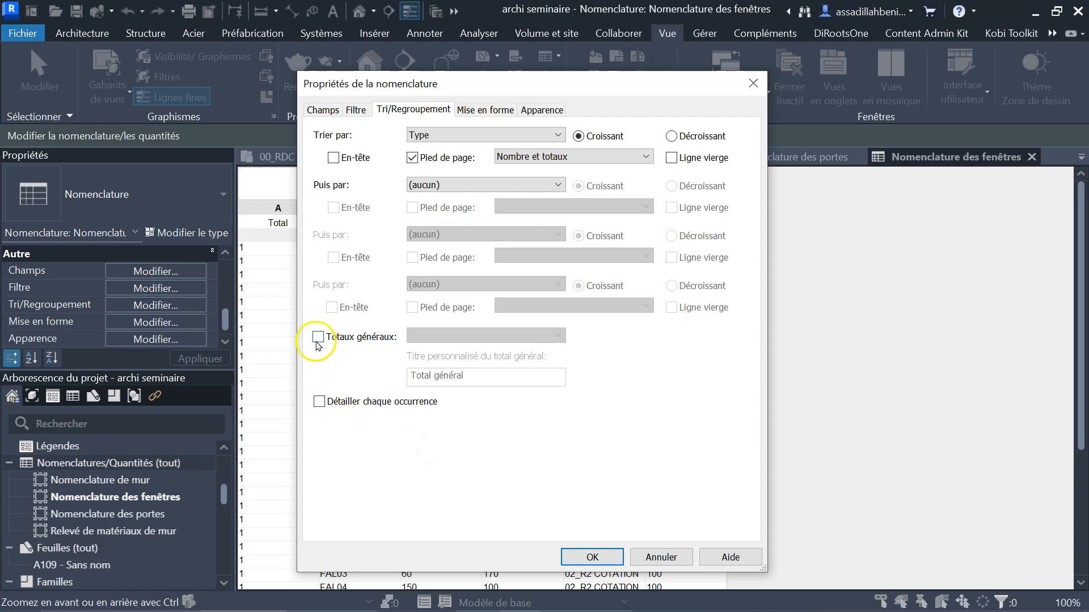
Turn off Détailler chaque occurrence for the window schedule and enable grand totals set to Totaux uniquement
{"action": "left_click", "coordinate": [317, 337]}
{"action": "left_click", "coordinate": [501, 334]}
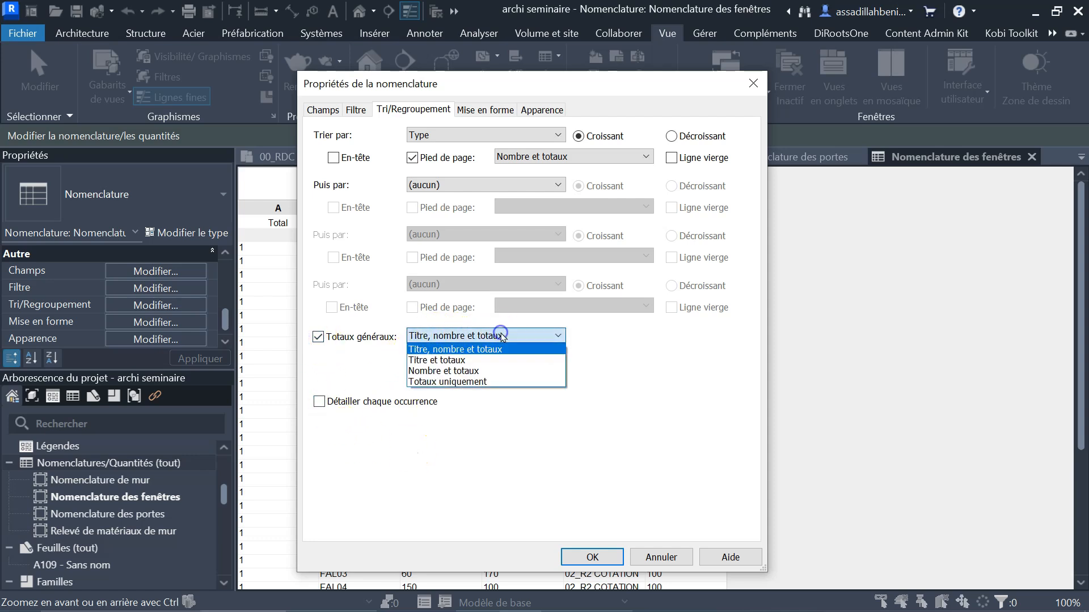
{"action": "left_click", "coordinate": [480, 382]}
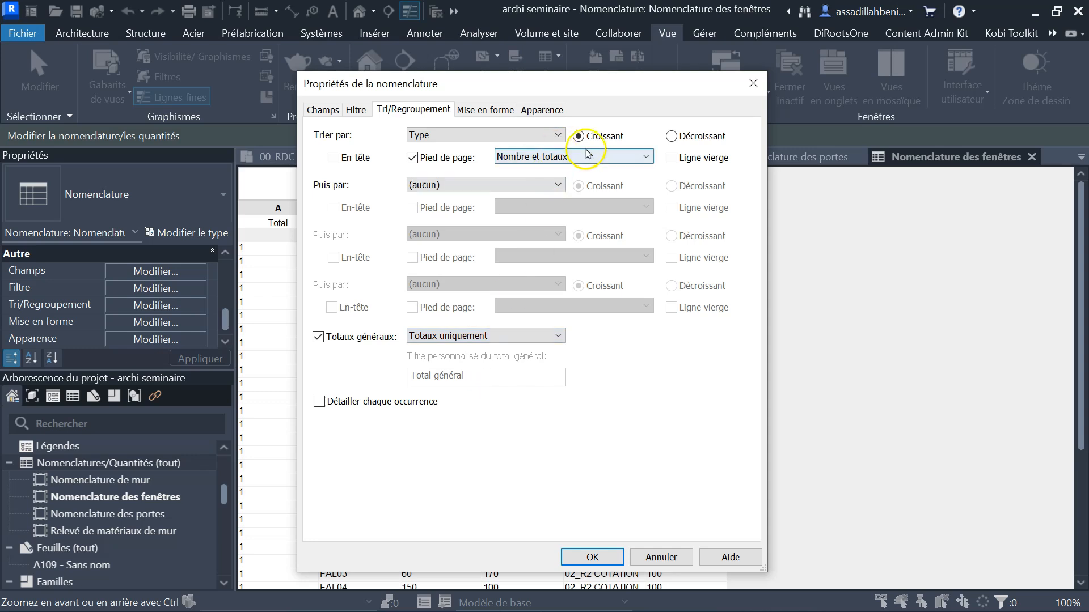
{"action": "left_click", "coordinate": [587, 556]}
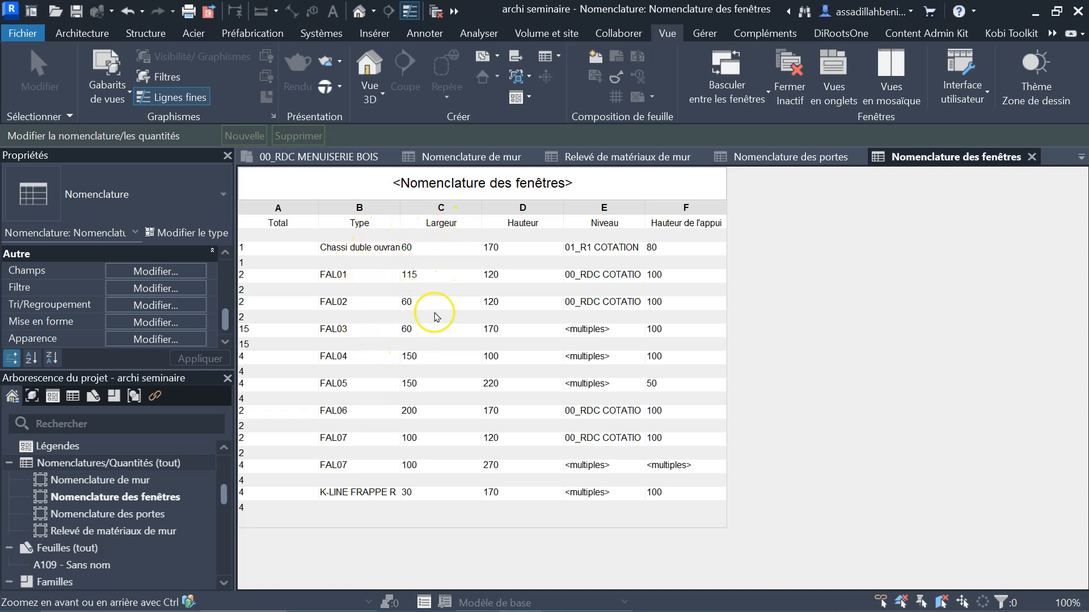
Widen the window schedule's Type column and add Niveau as the second sort criterion
{"action": "left_click_drag", "start_coordinate": [402, 219], "coordinate": [450, 220]}
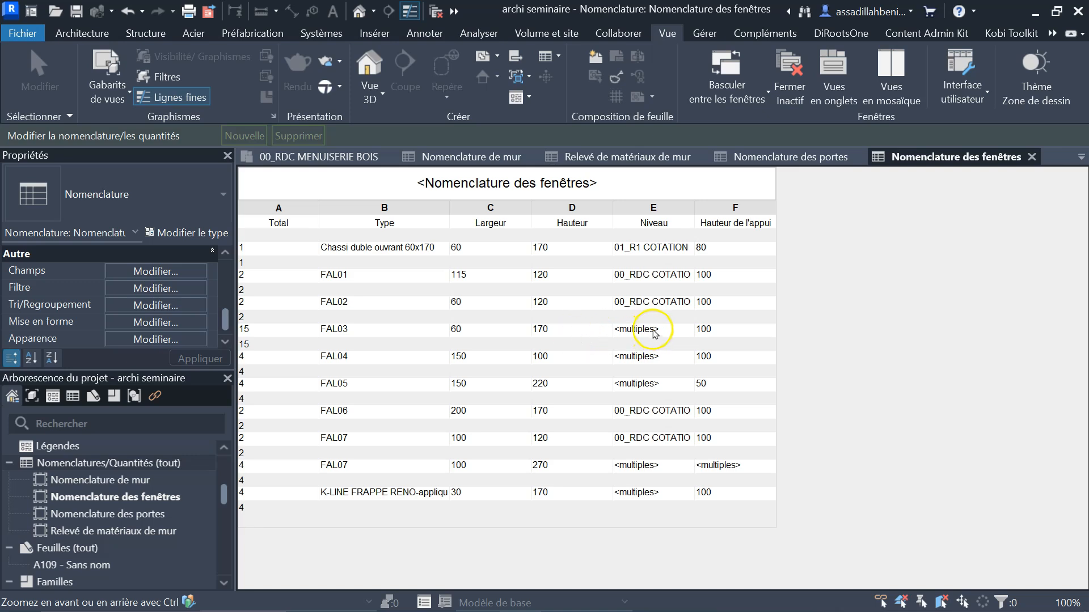
{"action": "left_click", "coordinate": [164, 304]}
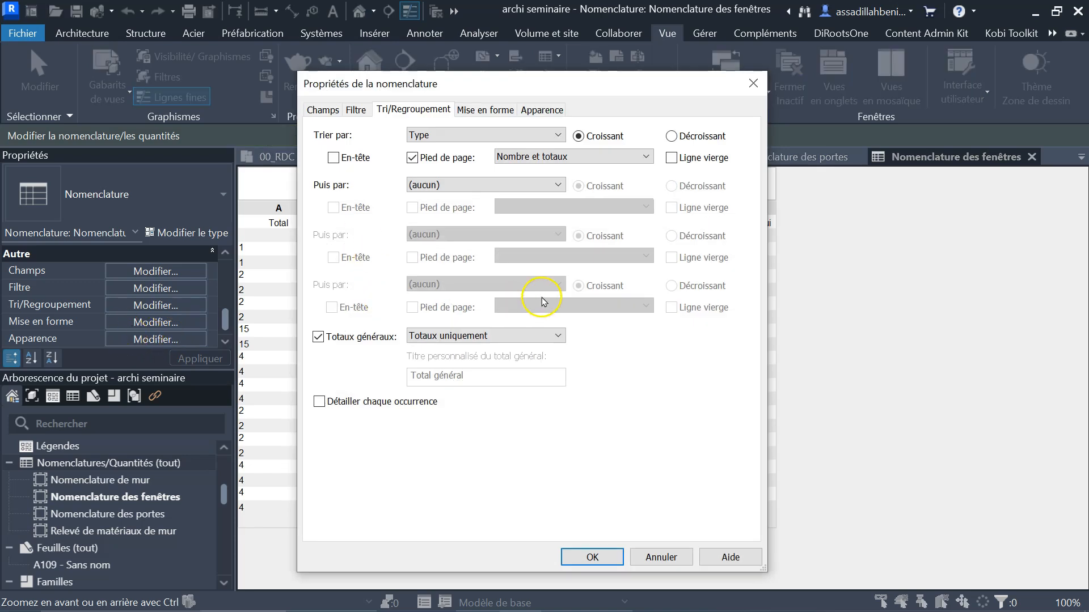
{"action": "left_click", "coordinate": [481, 186]}
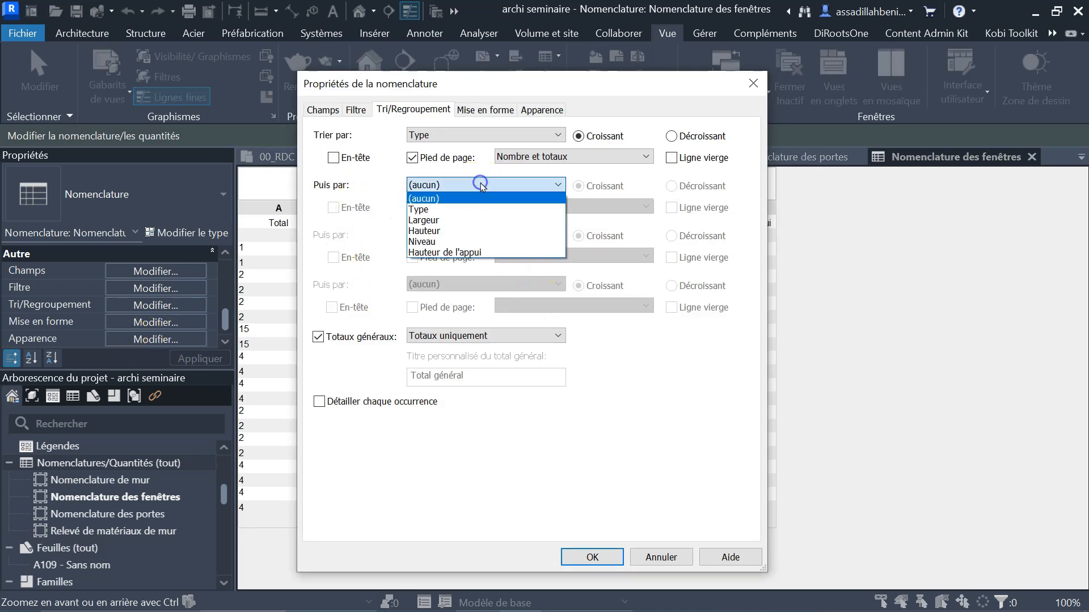
{"action": "left_click", "coordinate": [470, 242]}
{"action": "left_click", "coordinate": [592, 557]}
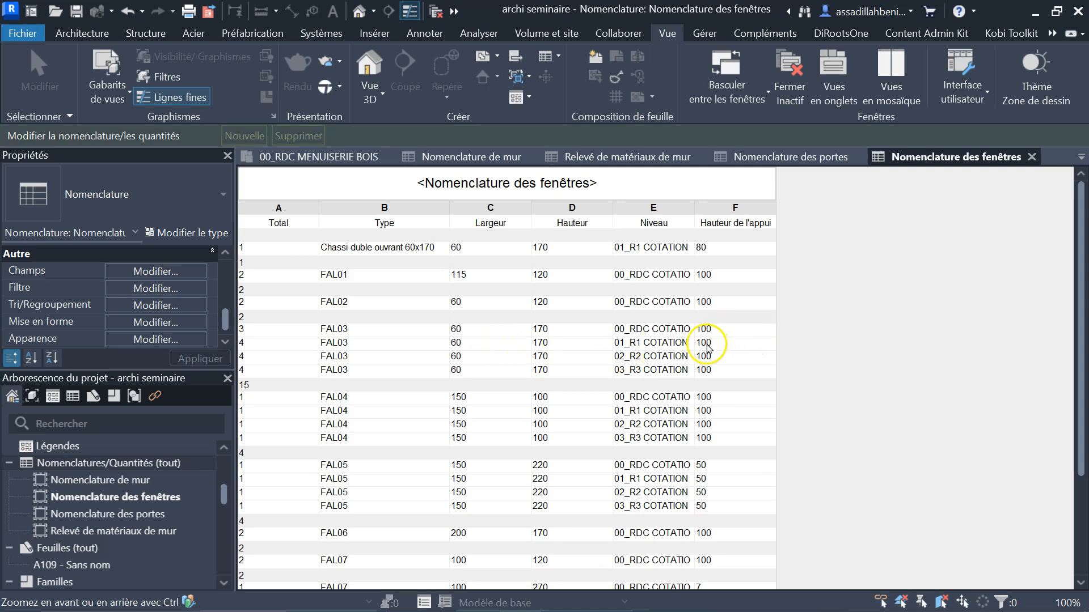
Widen the Niveau column to fit the full level names and review the window schedule's rows
{"action": "left_click_drag", "start_coordinate": [695, 211], "coordinate": [734, 205]}
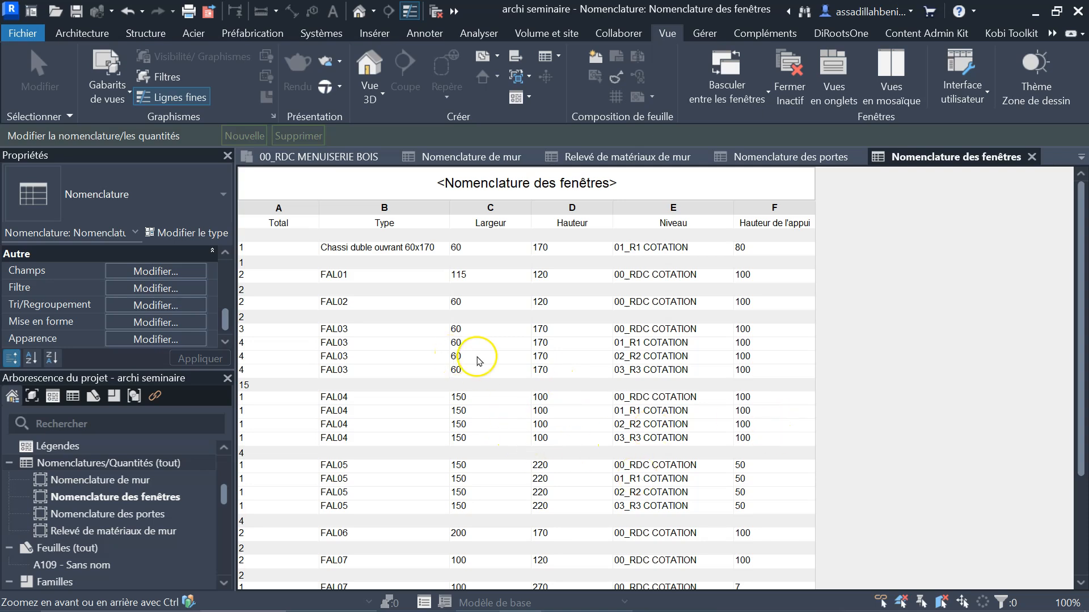
{"action": "scroll", "coordinate": [564, 398], "scroll_direction": "down", "scroll_amount": 3}
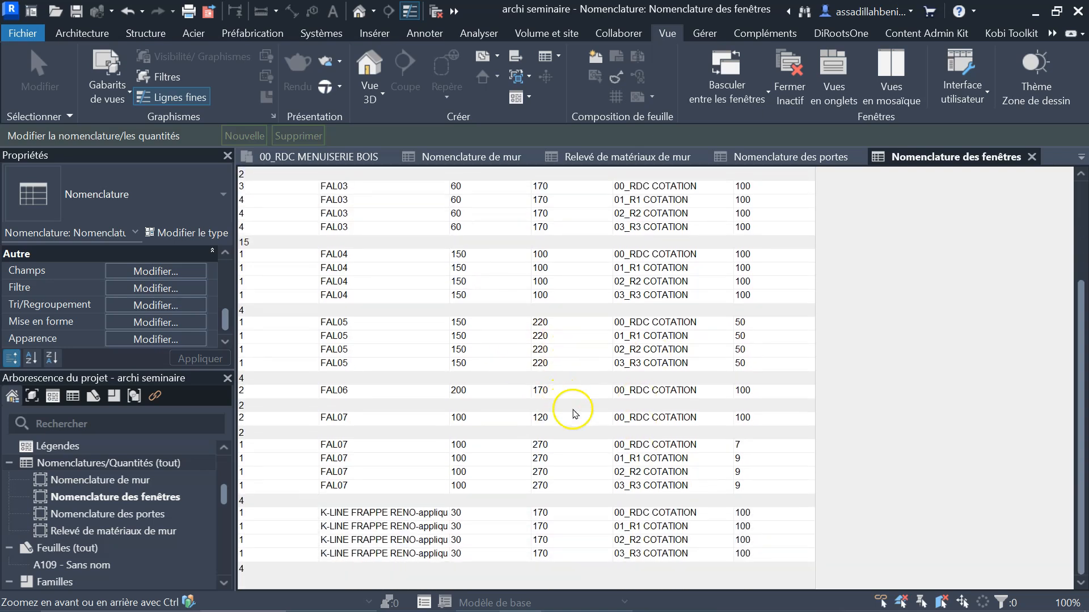
{"action": "scroll", "coordinate": [476, 508], "scroll_direction": "up", "scroll_amount": 3}
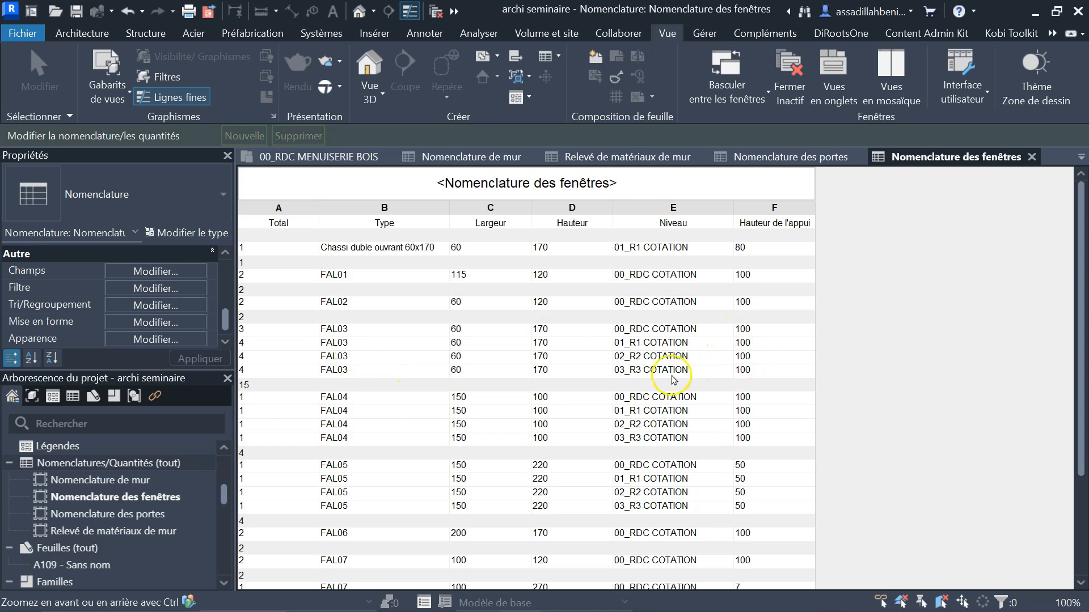
{"action": "scroll", "coordinate": [635, 399], "scroll_direction": "down", "scroll_amount": 1}
{"action": "scroll", "coordinate": [635, 399], "scroll_direction": "down", "scroll_amount": 3}
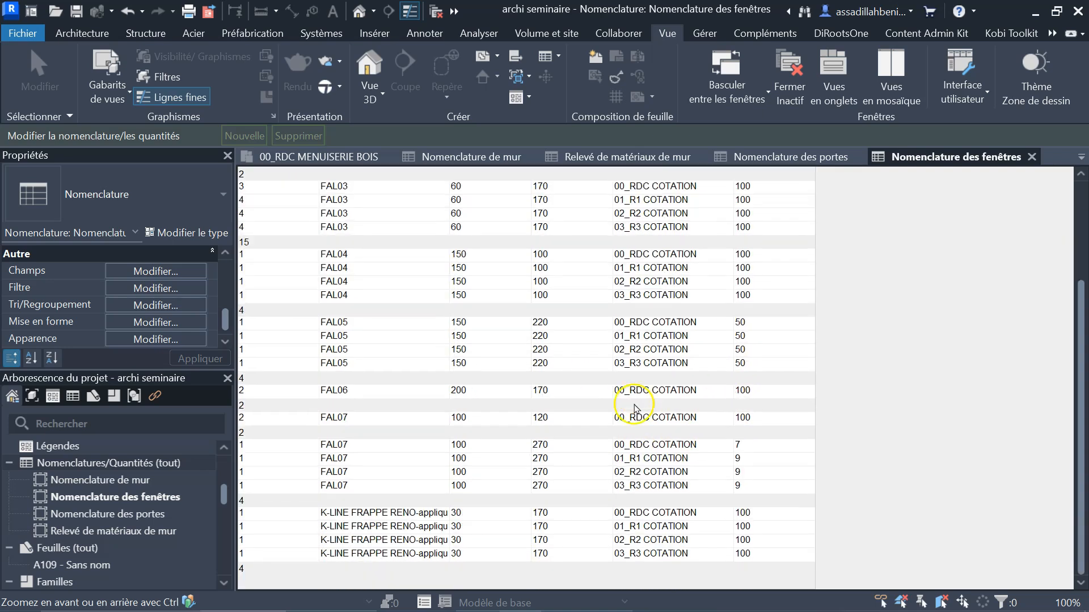
Open the default 3D view and examine the building from the front and above
{"action": "left_click", "coordinate": [359, 10]}
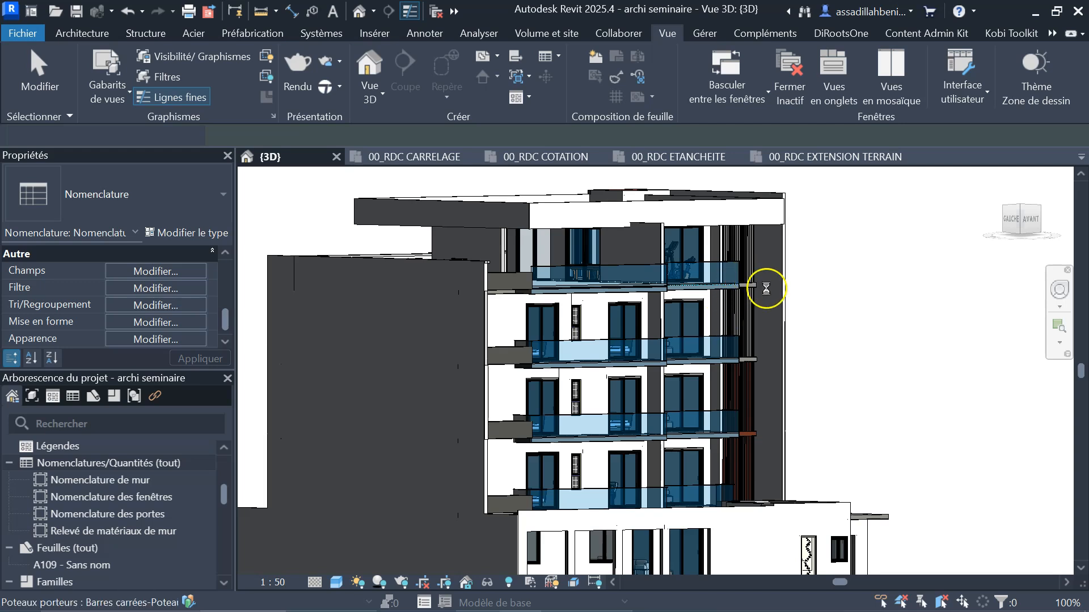
{"action": "scroll", "coordinate": [790, 291], "scroll_direction": "down", "scroll_amount": 4}
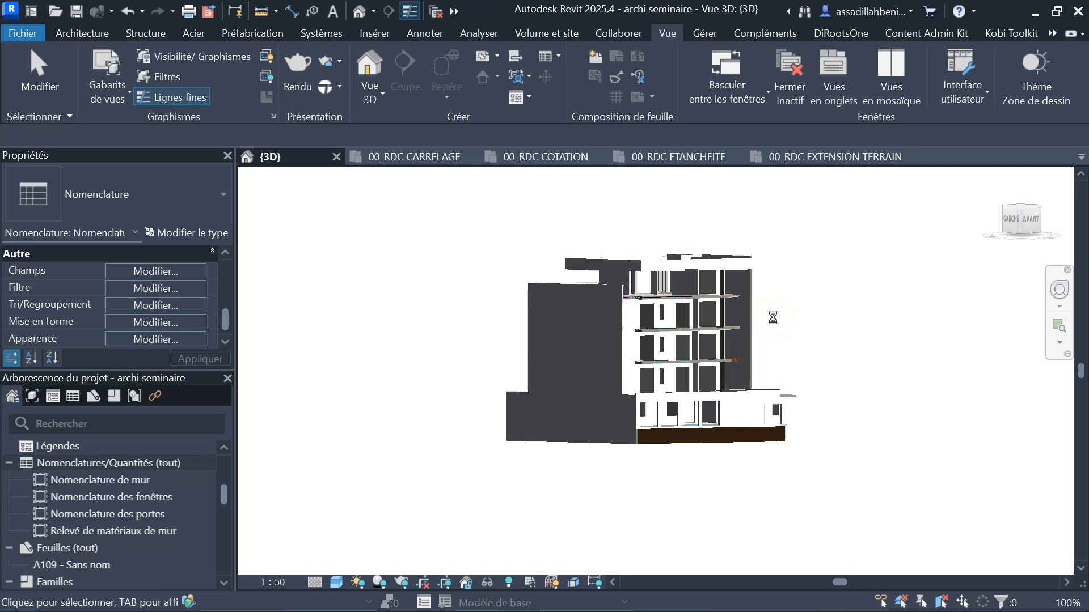
{"action": "scroll", "coordinate": [775, 322], "scroll_direction": "up", "scroll_amount": 3}
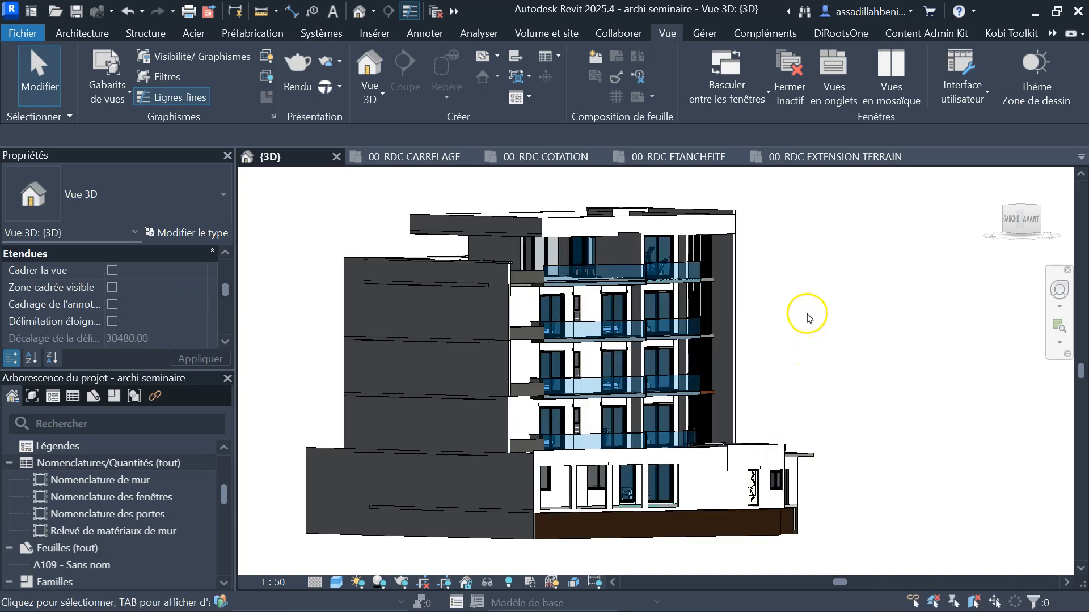
{"action": "middle_click_drag", "start_coordinate": [808, 300], "coordinate": [719, 344], "text": "shift"}
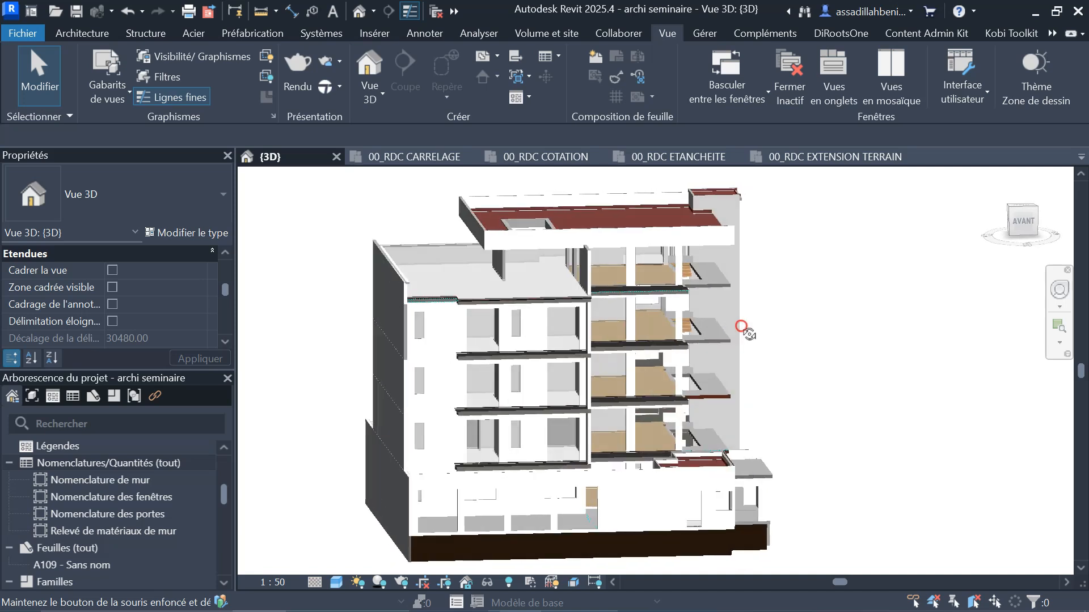